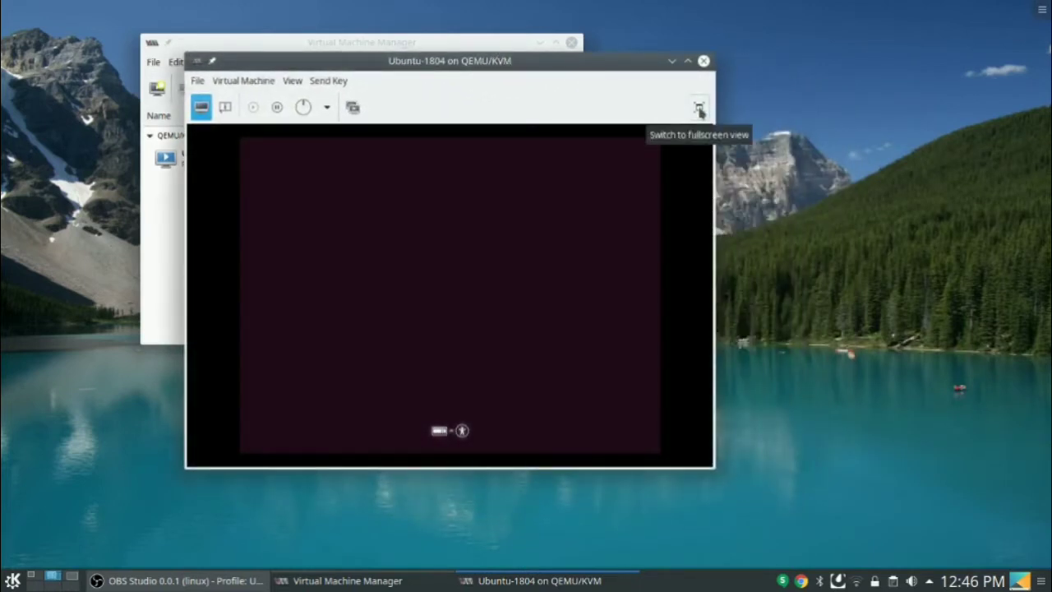
# Switch the Ubuntu-1804 VM console to fullscreen view while the guest boots.
pyautogui.click(699, 109)
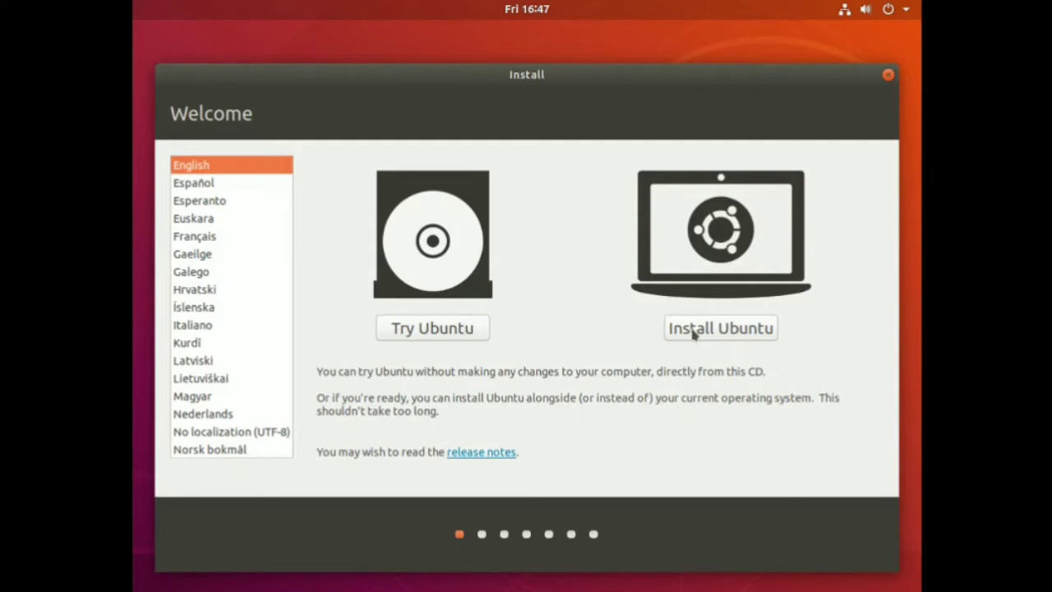
# Install Ubuntu with English (US) keyboard, third-party software included, and Erase disk confirmed.
pyautogui.click(756, 331)
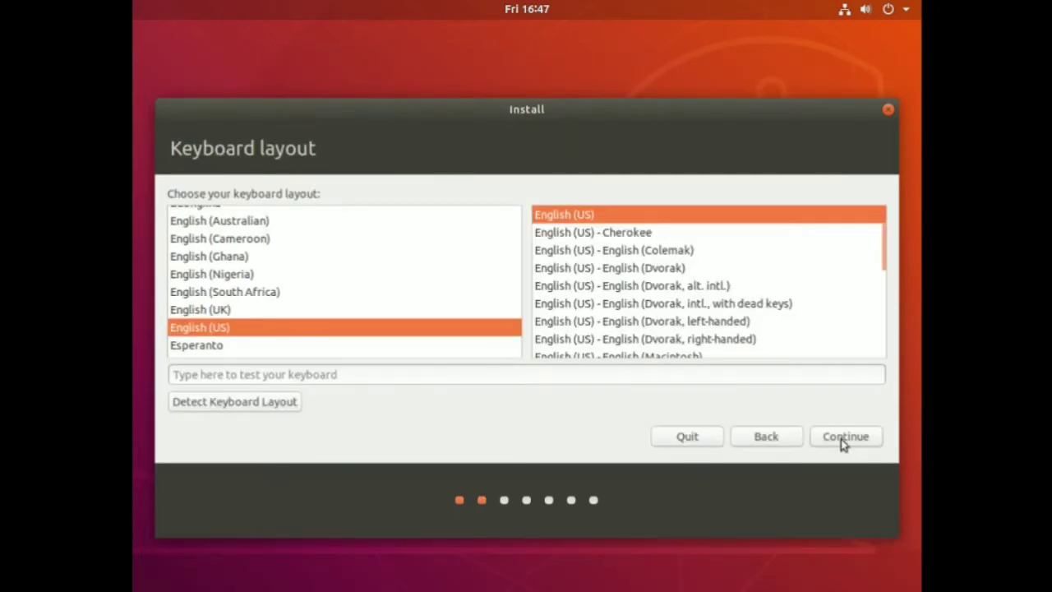
pyautogui.click(841, 438)
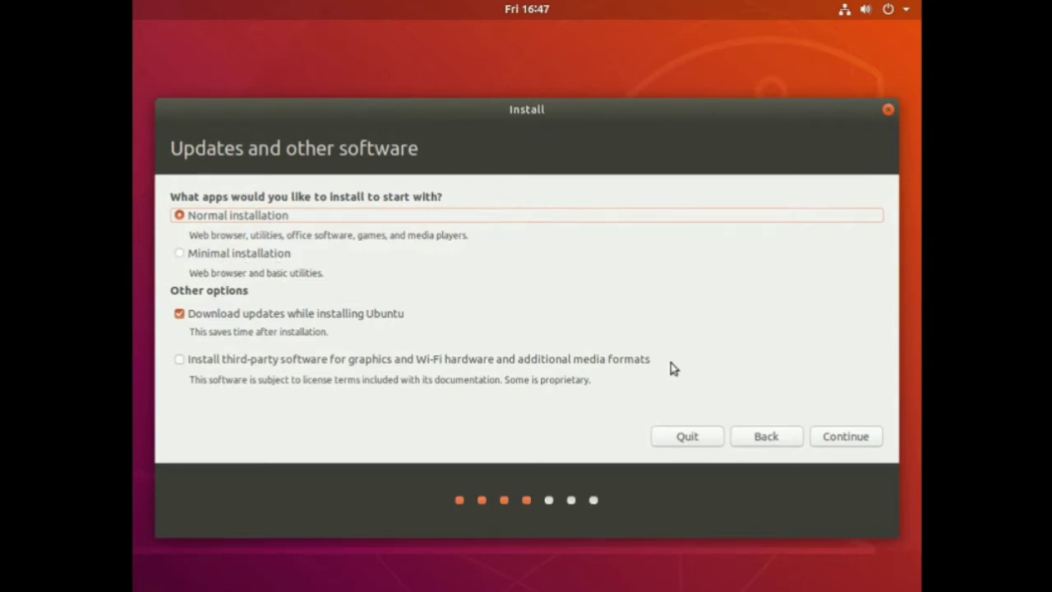
pyautogui.click(180, 362)
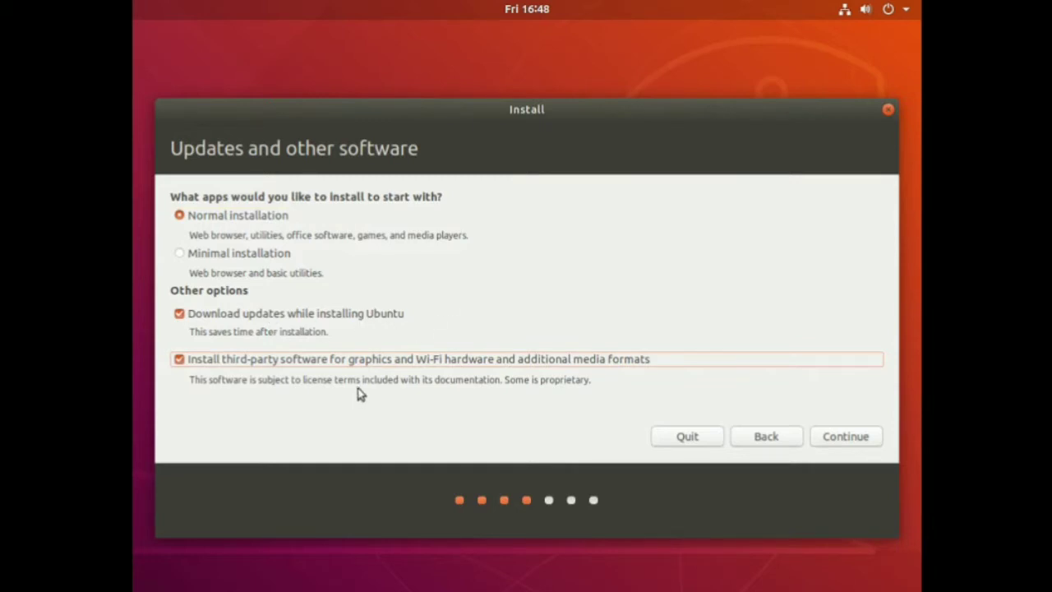
pyautogui.click(839, 441)
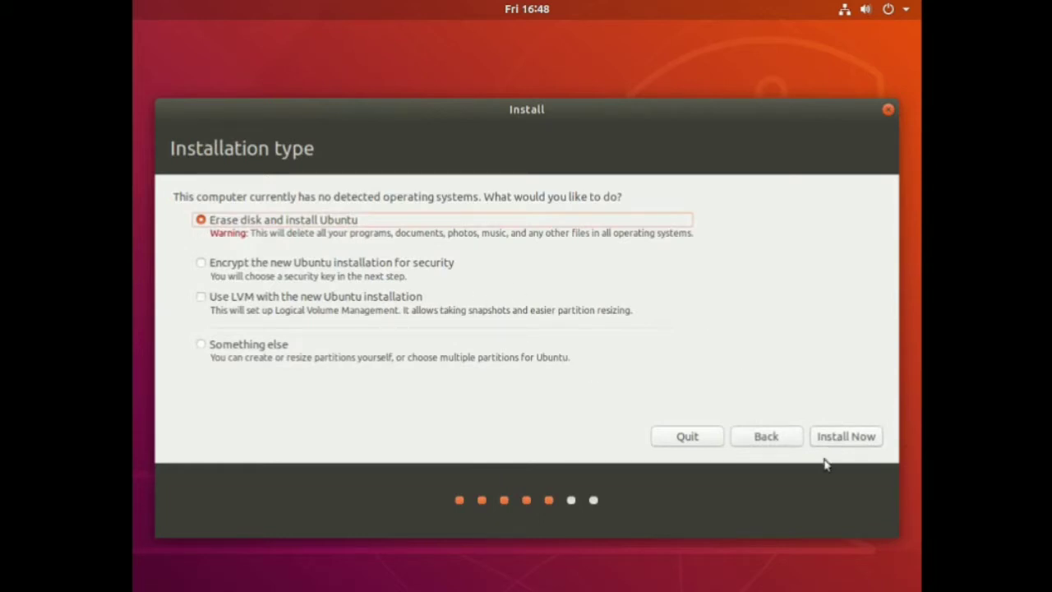
pyautogui.click(825, 442)
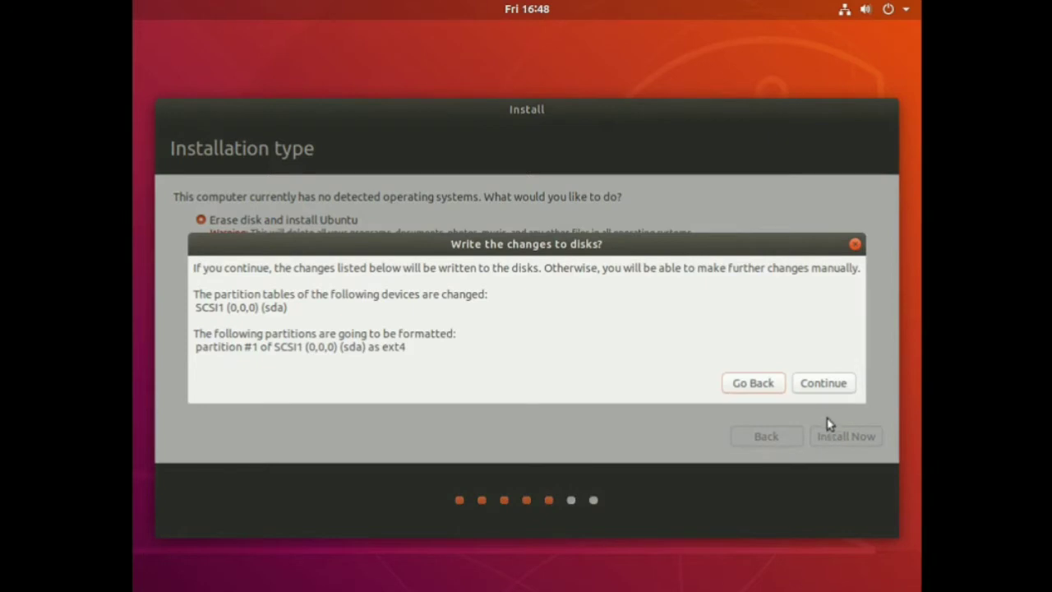
pyautogui.click(818, 381)
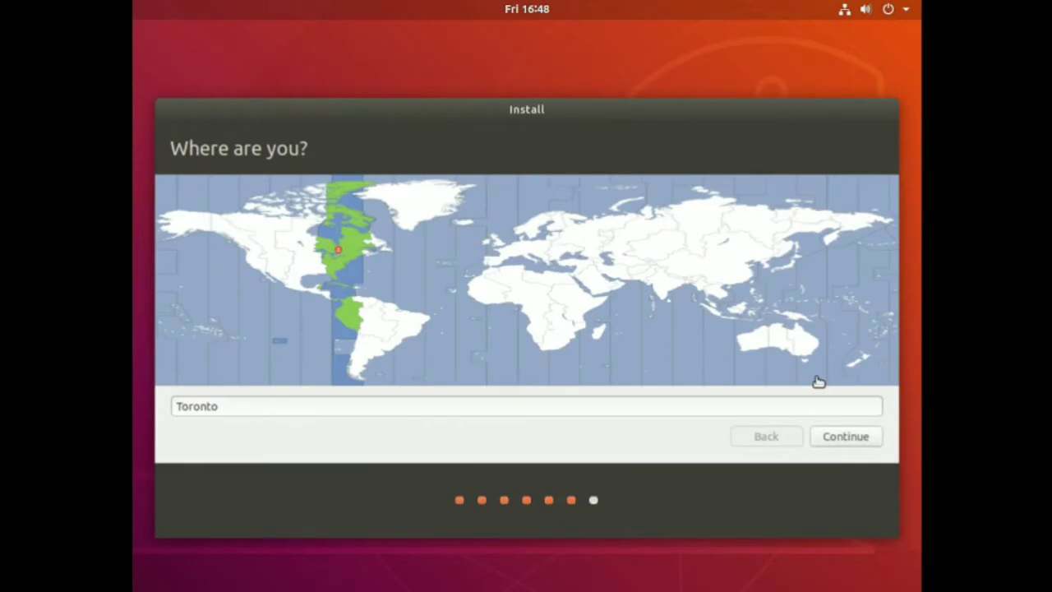
# Accept Toronto as the location, then enter the user's full name and computer name bionicbeaver.
pyautogui.click(865, 444)
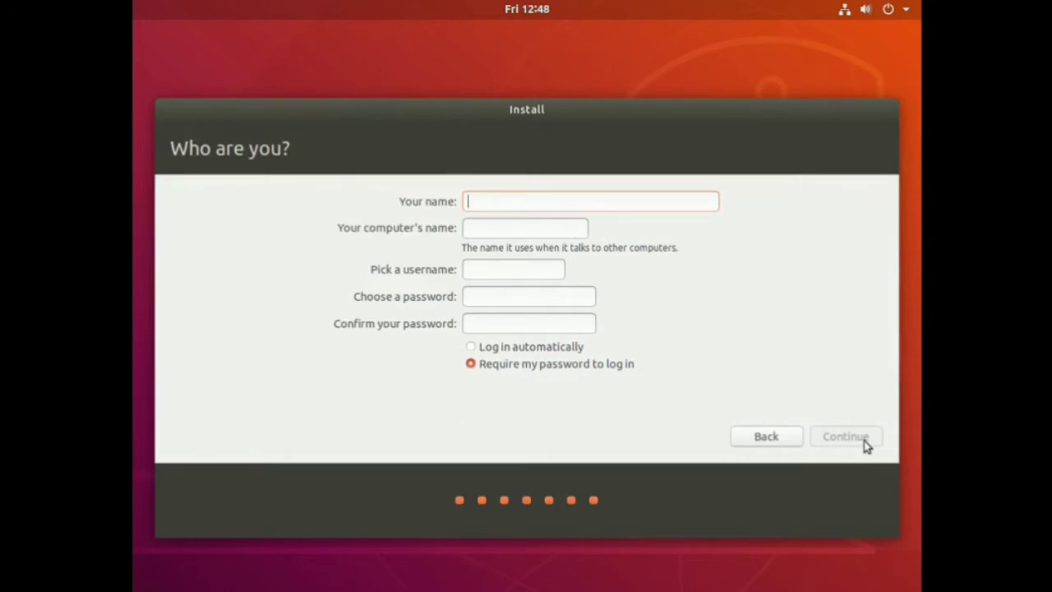
pyautogui.write('Marcel Gagne')
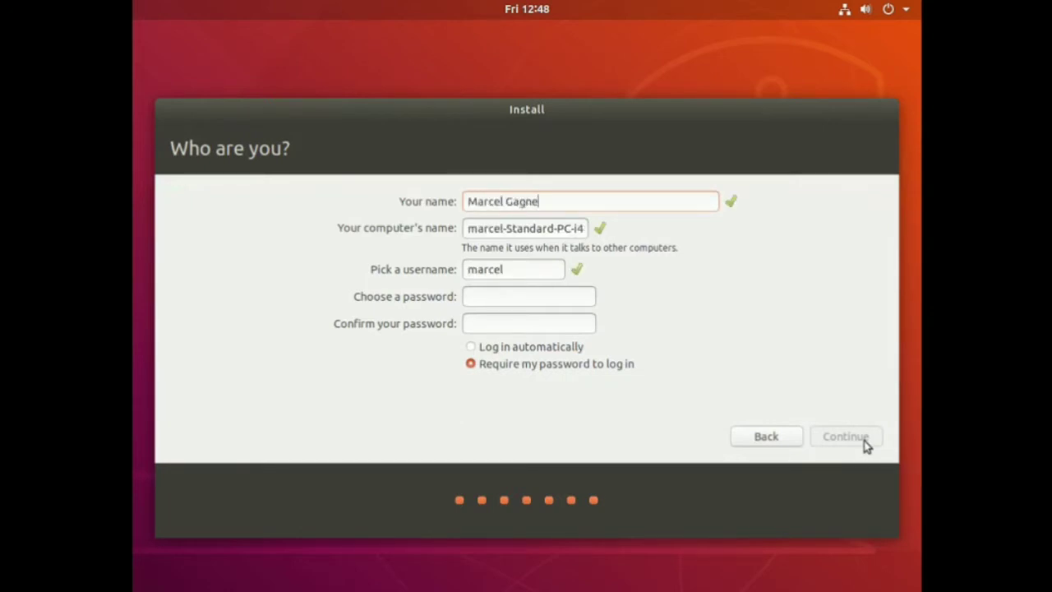
pyautogui.press('Tab')
pyautogui.write('u')
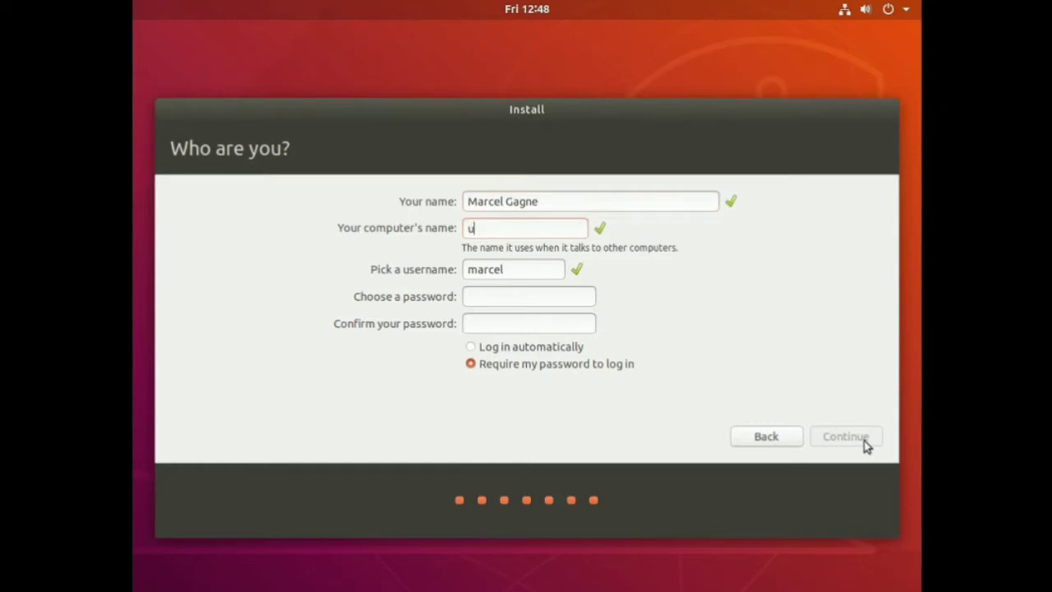
pyautogui.write('bun')
pyautogui.press('BackSpace')
pyautogui.press('BackSpace')
pyautogui.press('BackSpace')
pyautogui.press('BackSpace')
pyautogui.write('bionicbeaver')
# Enter the username and the account password twice, then continue the installation.
pyautogui.press('Tab')
pyautogui.write('marcel')
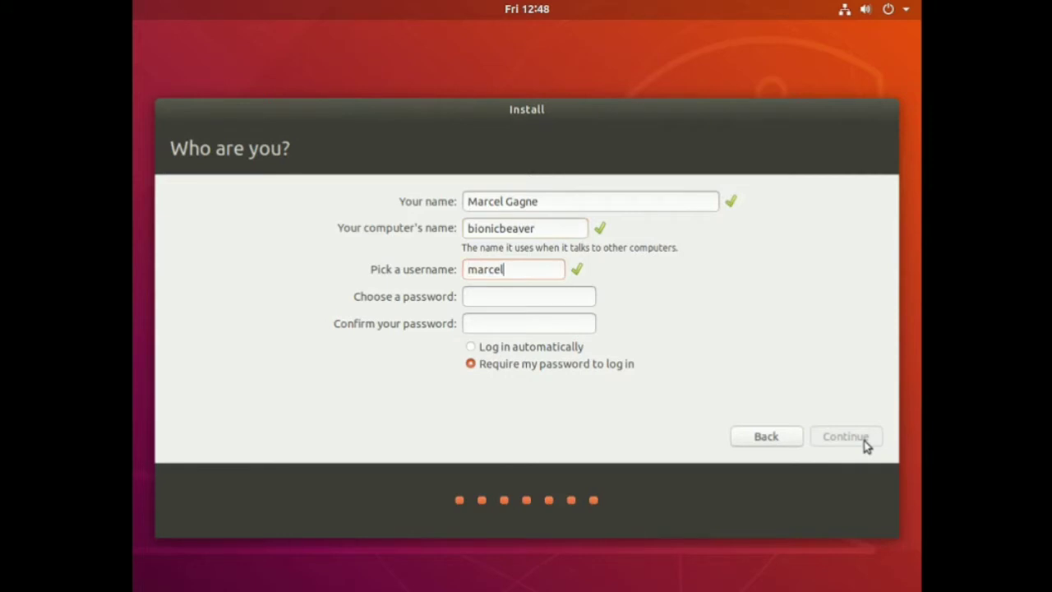
pyautogui.press('Tab')
pyautogui.write('******')
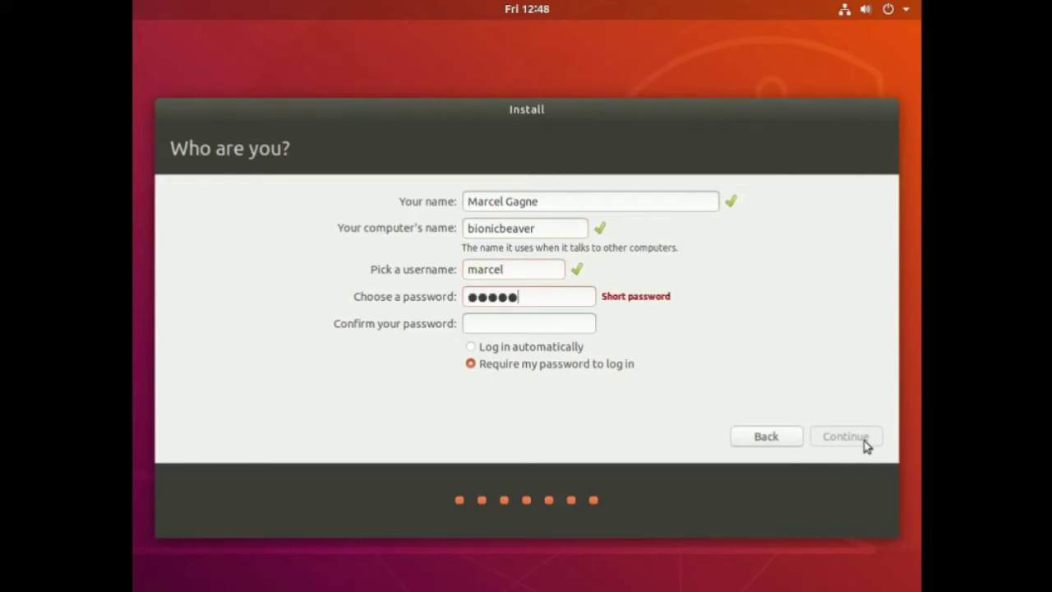
pyautogui.press('Tab')
pyautogui.write('**')
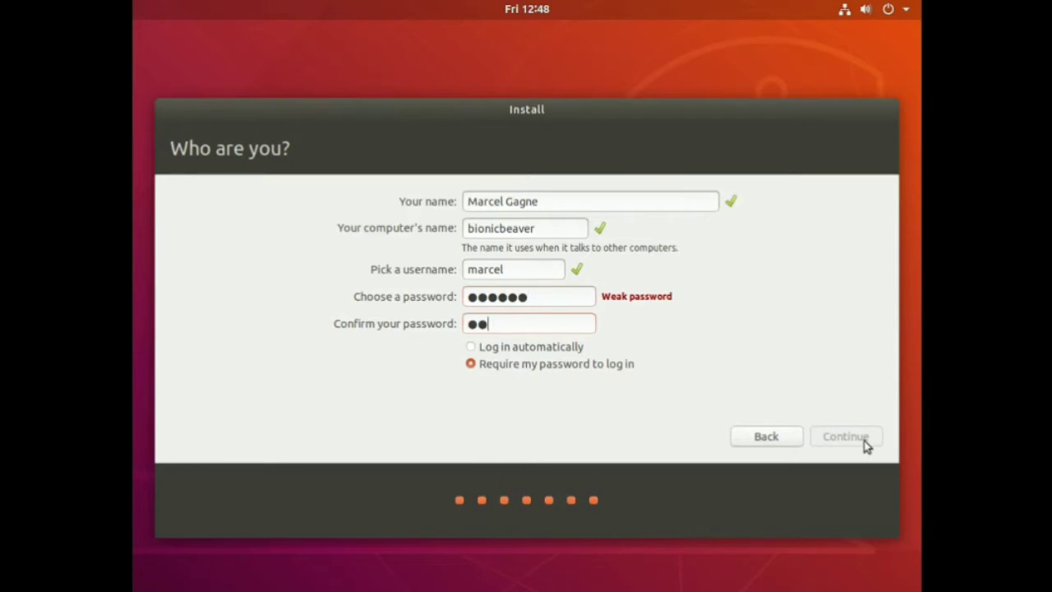
pyautogui.write('****')
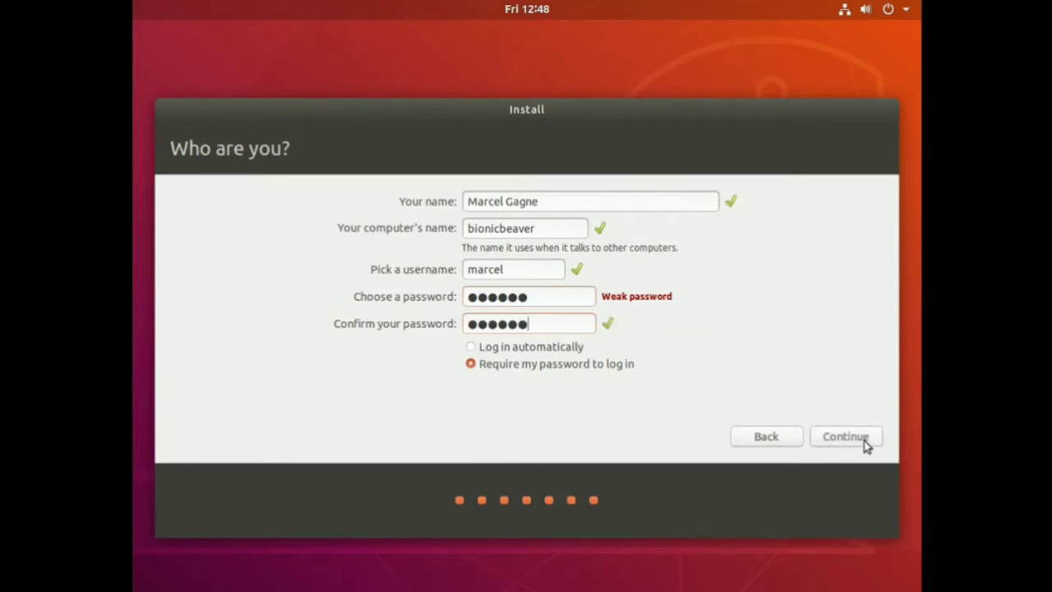
pyautogui.click(837, 444)
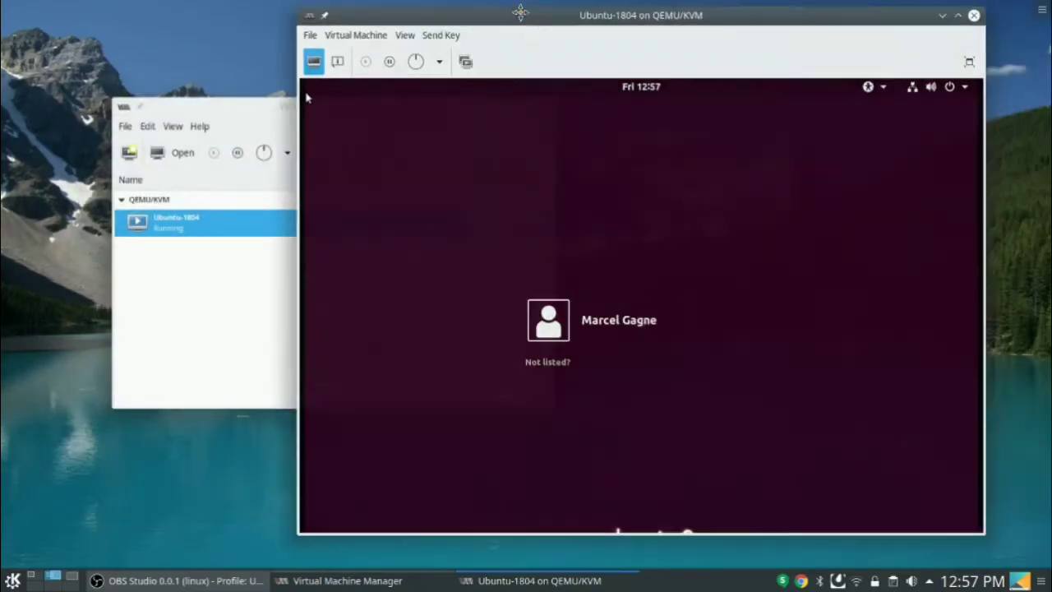
# Log in to the new user account with its password and switch the VM view to fullscreen.
pyautogui.moveTo(521, 11); pyautogui.dragTo(462, 18)
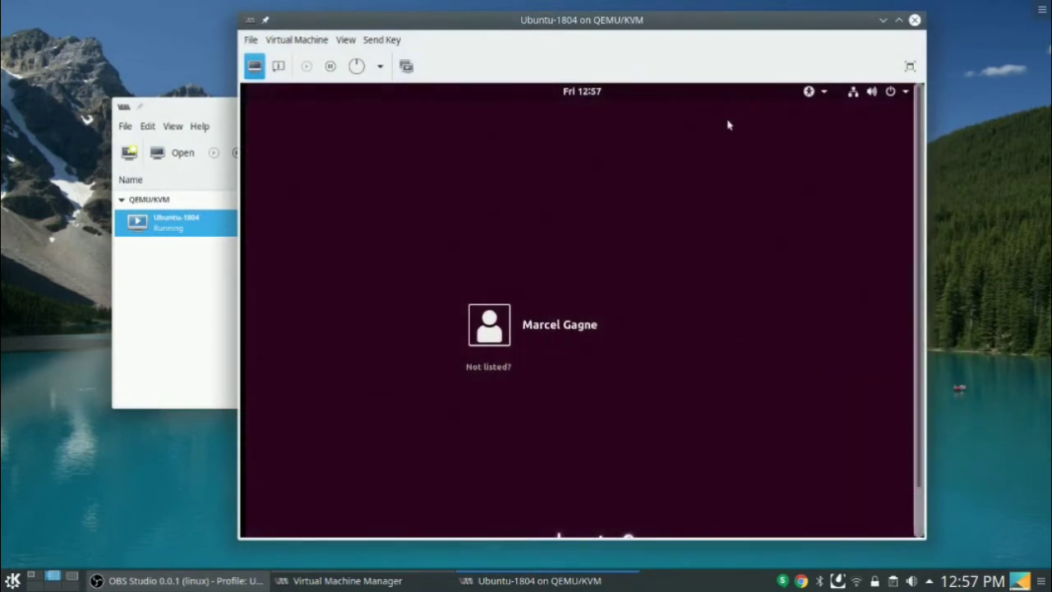
pyautogui.click(500, 344)
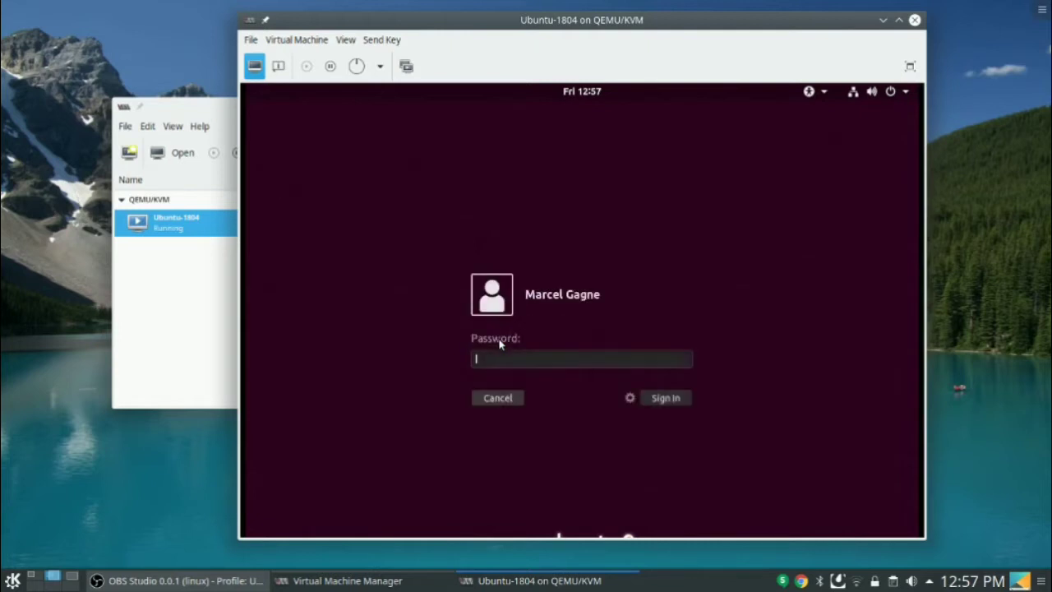
pyautogui.write('******')
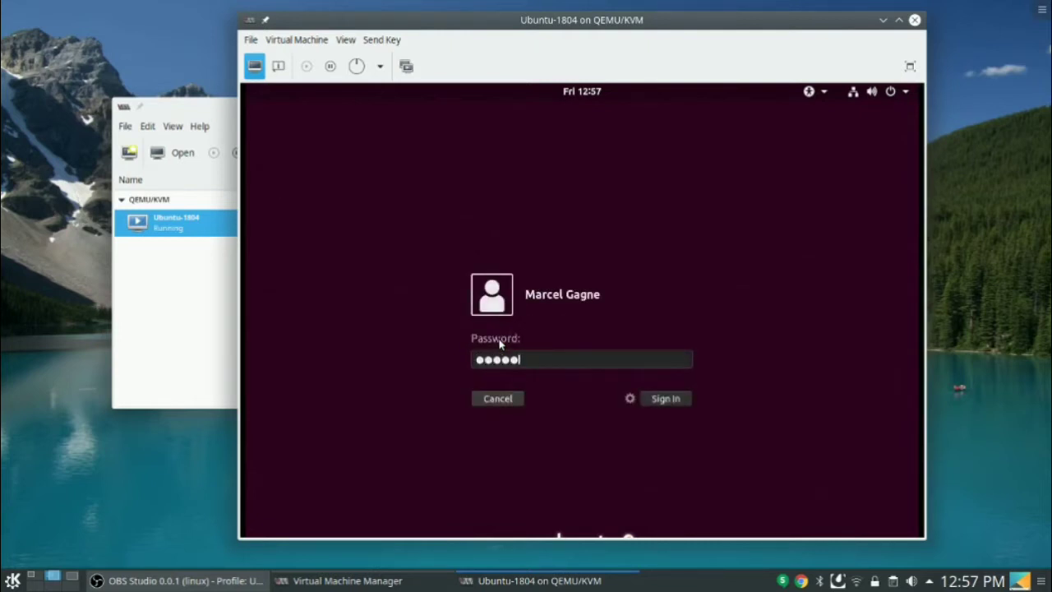
pyautogui.click(679, 403)
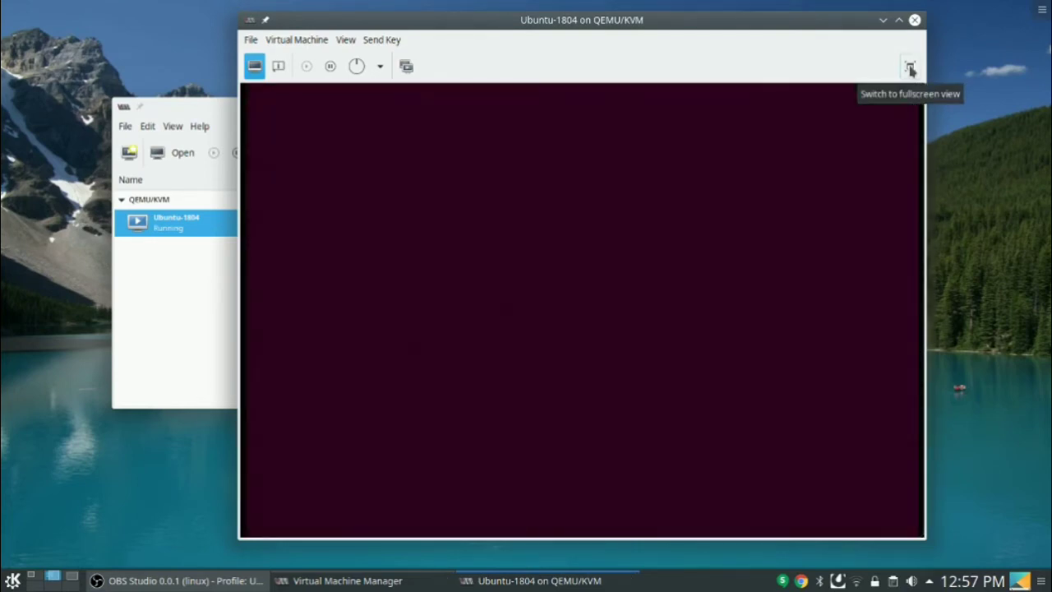
pyautogui.click(910, 69)
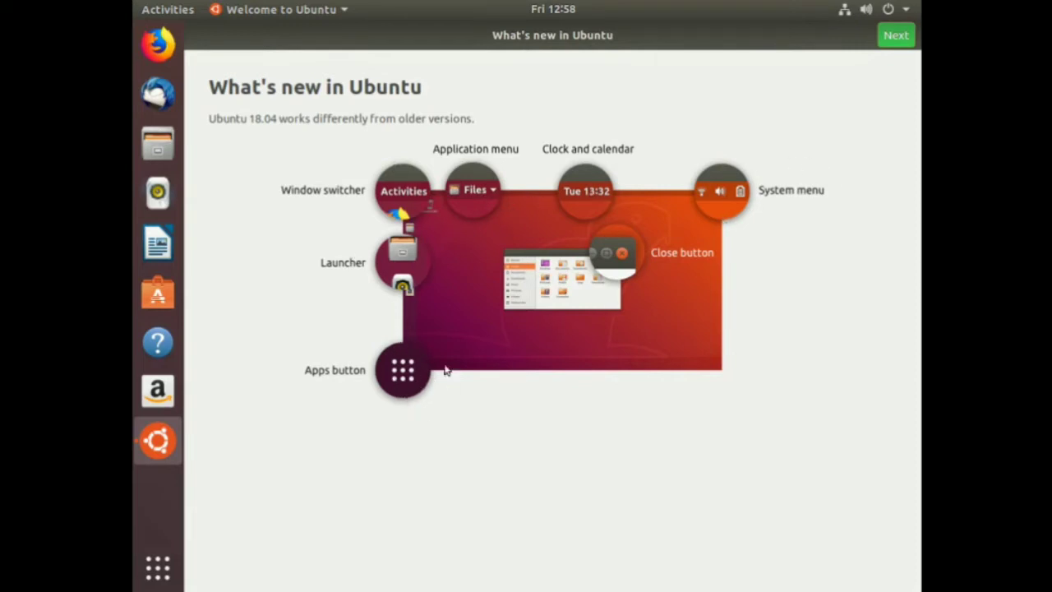
# Advance to the Livepatch page, start Livepatch setup and authenticate with the user password.
pyautogui.click(896, 35)
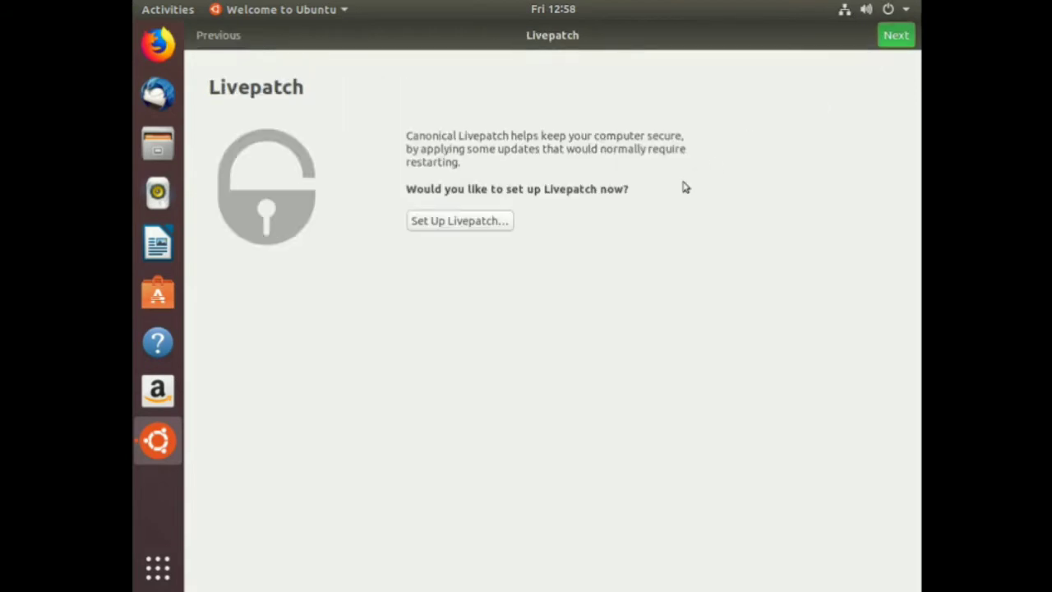
pyautogui.click(458, 222)
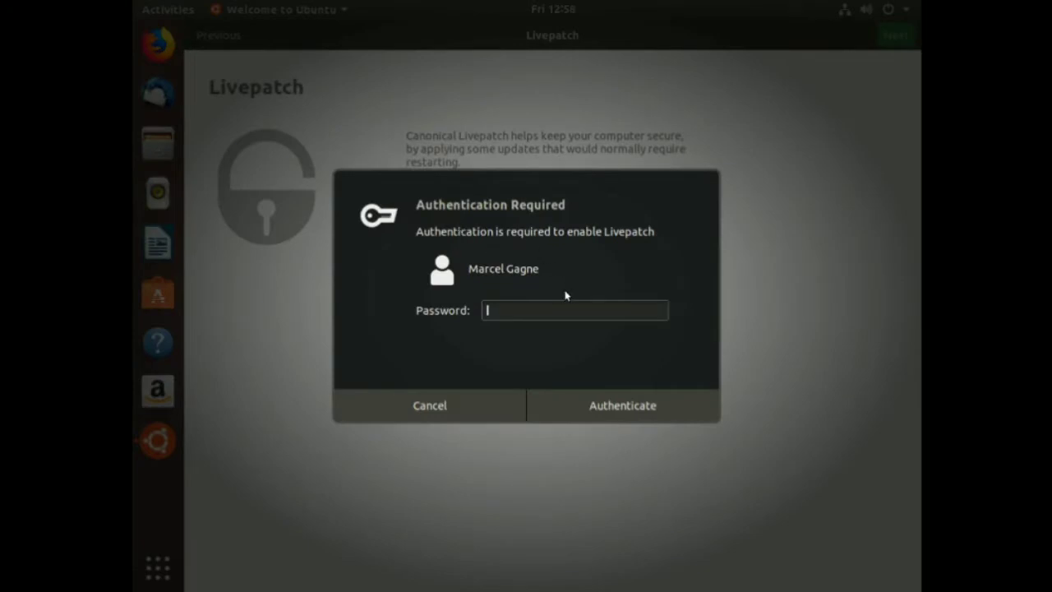
pyautogui.write('******')
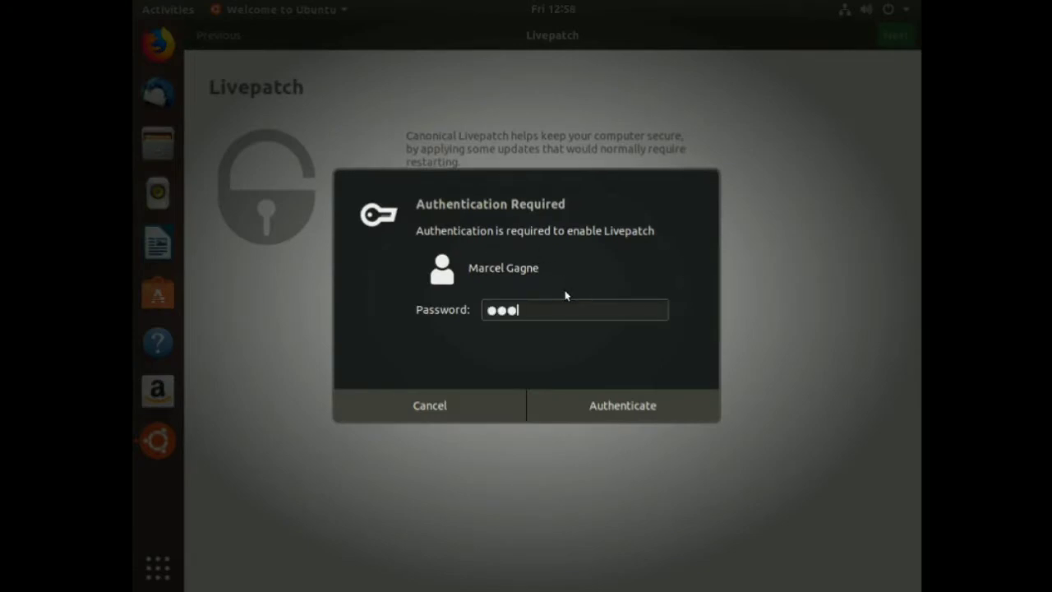
pyautogui.press('Return')
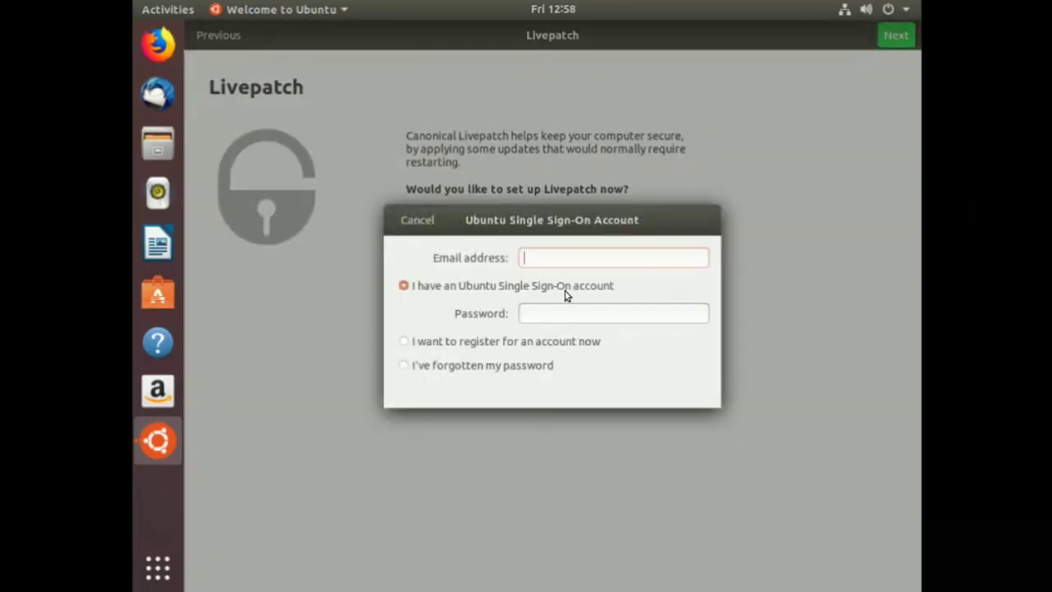
# Sign in to the Ubuntu account for Livepatch with its e-mail and password, then reach Ready to go.
pyautogui.press('Tab')
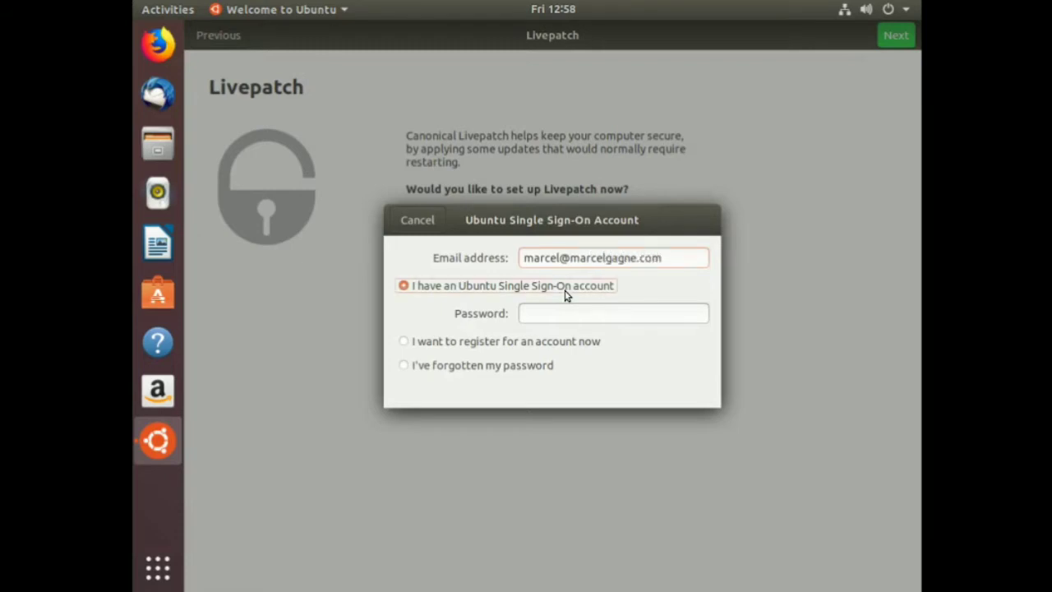
pyautogui.click(559, 309)
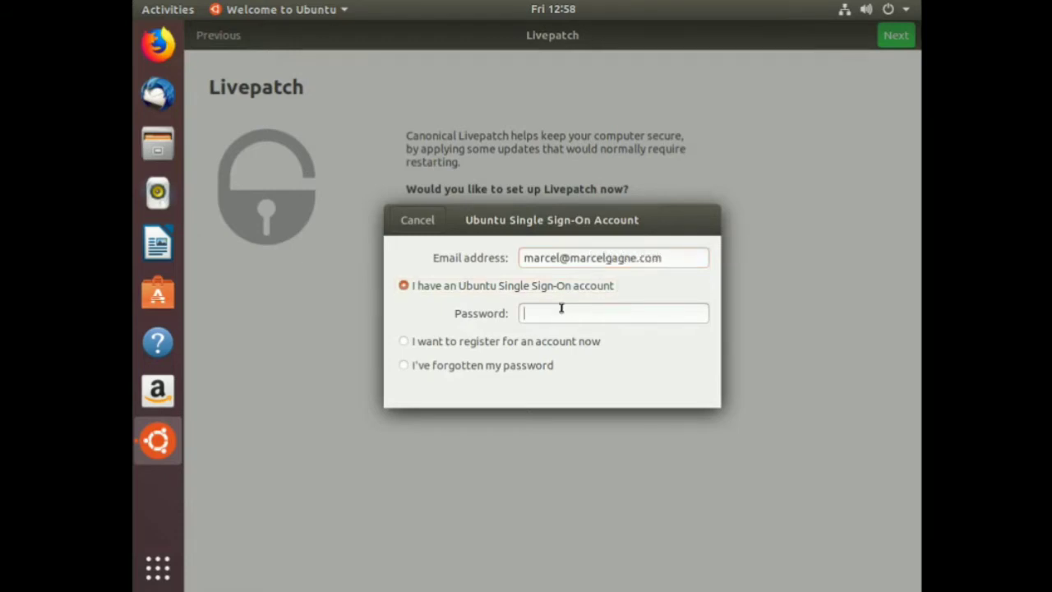
pyautogui.write('••••••••••••')
pyautogui.press('Return')
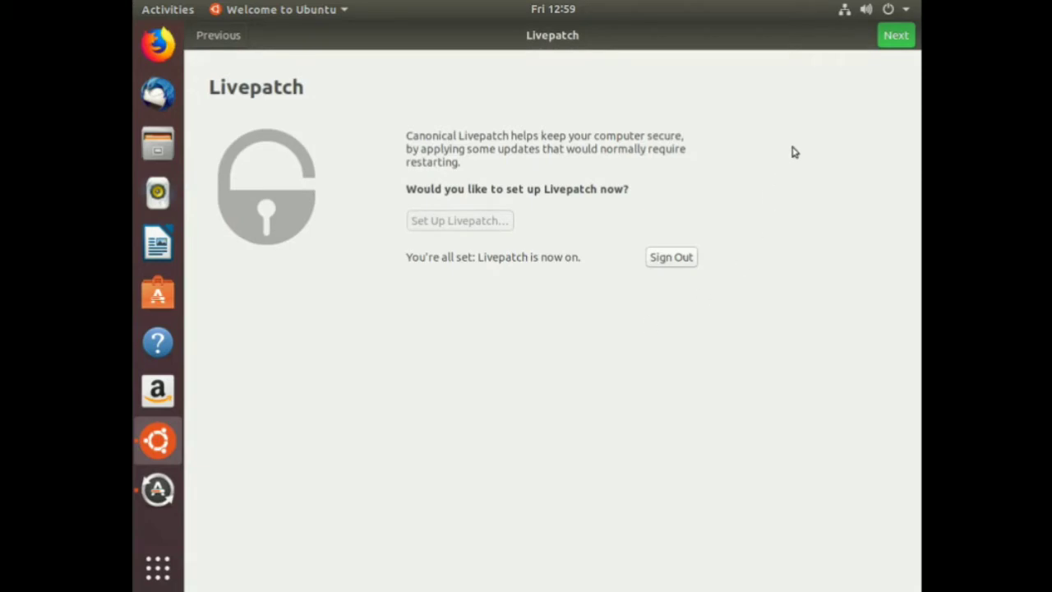
pyautogui.click(890, 41)
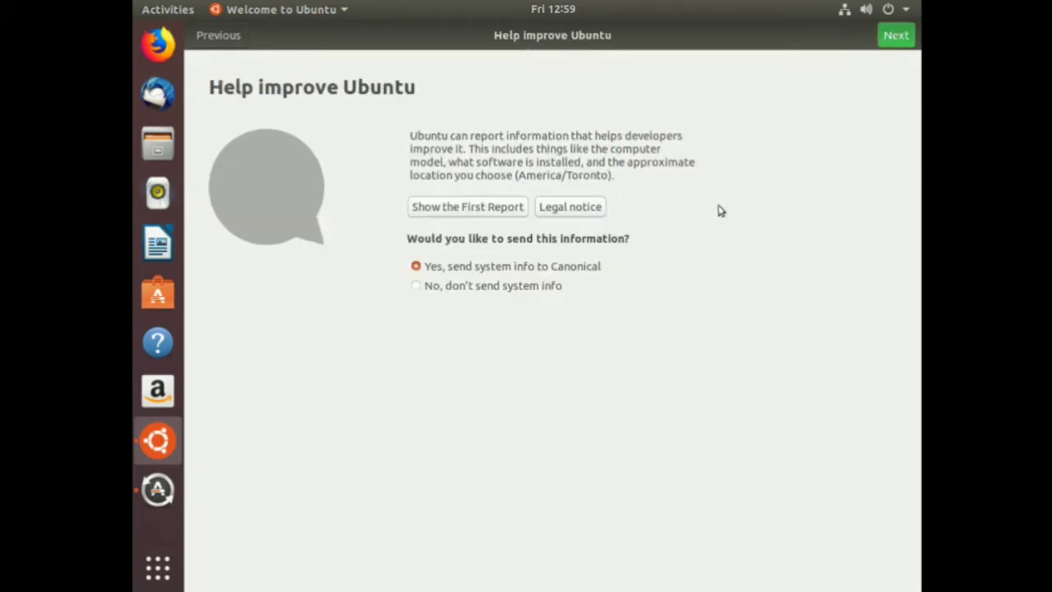
pyautogui.click(909, 41)
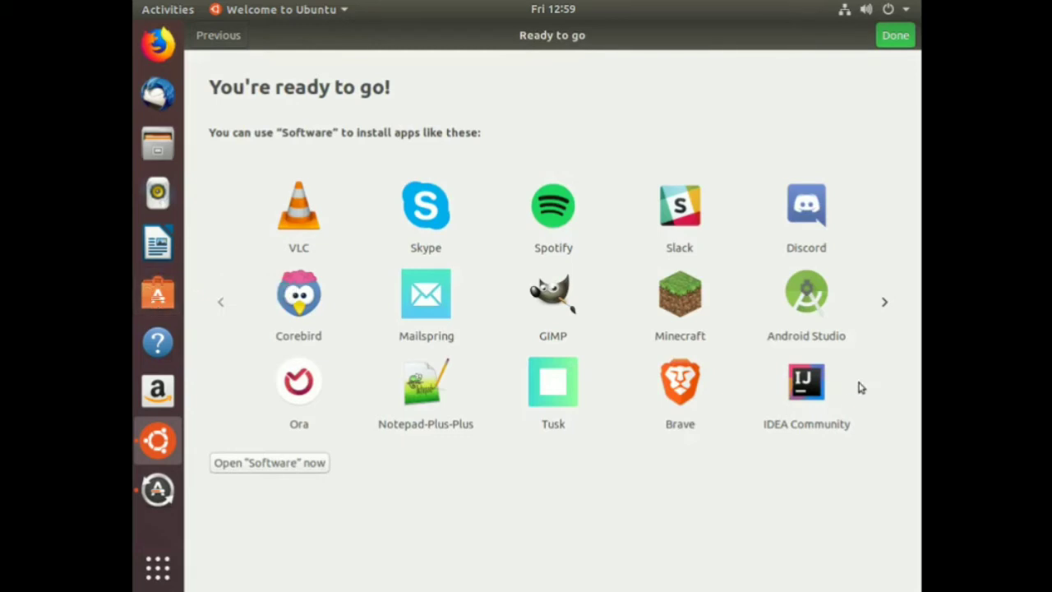
# Close the welcome tour with Done, accept installing the pending updates, and launch Files.
pyautogui.click(896, 35)
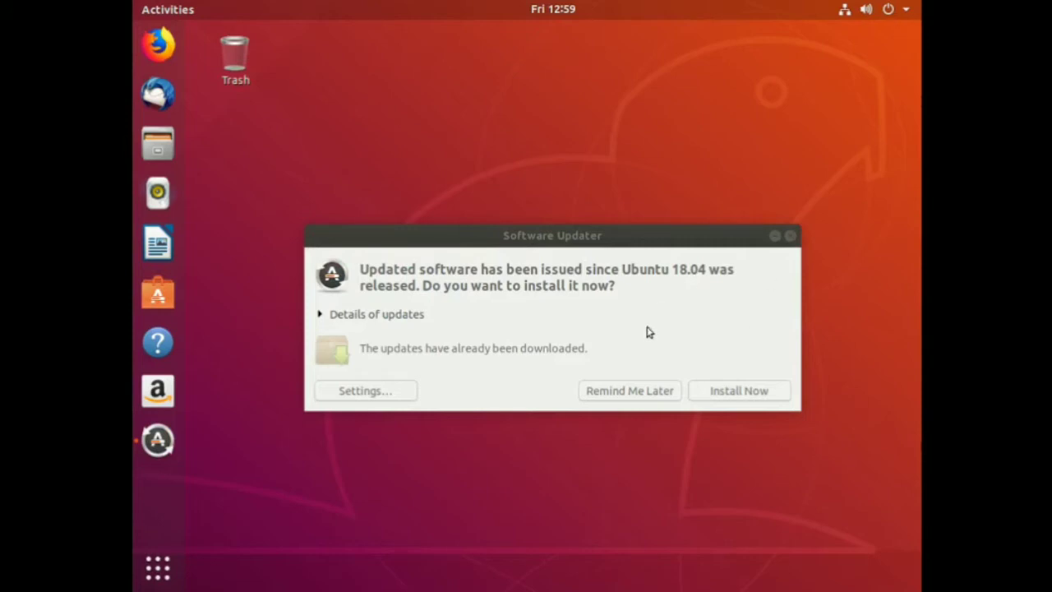
pyautogui.click(726, 391)
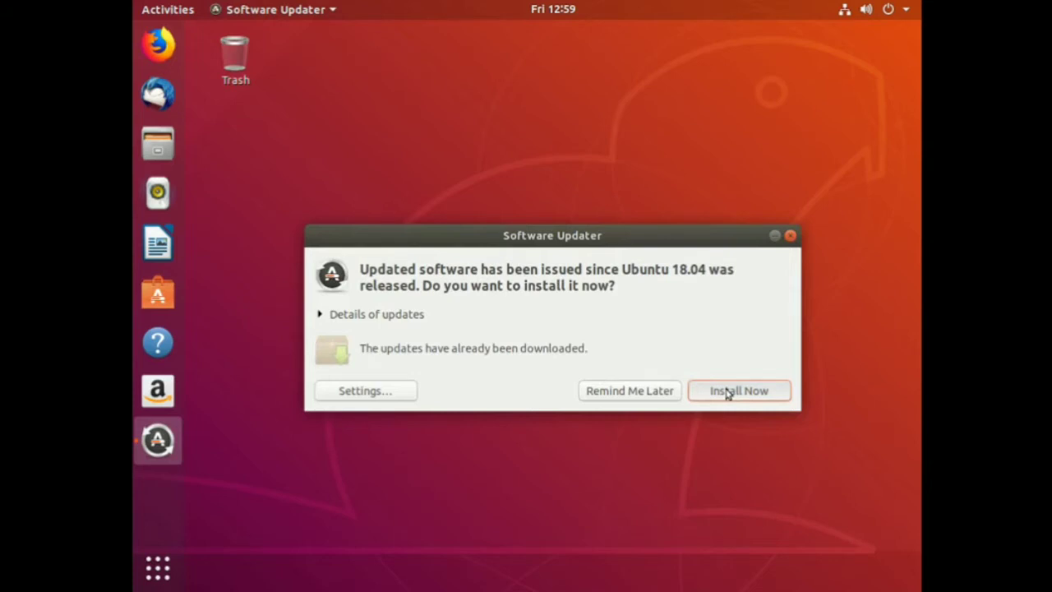
pyautogui.click(726, 392)
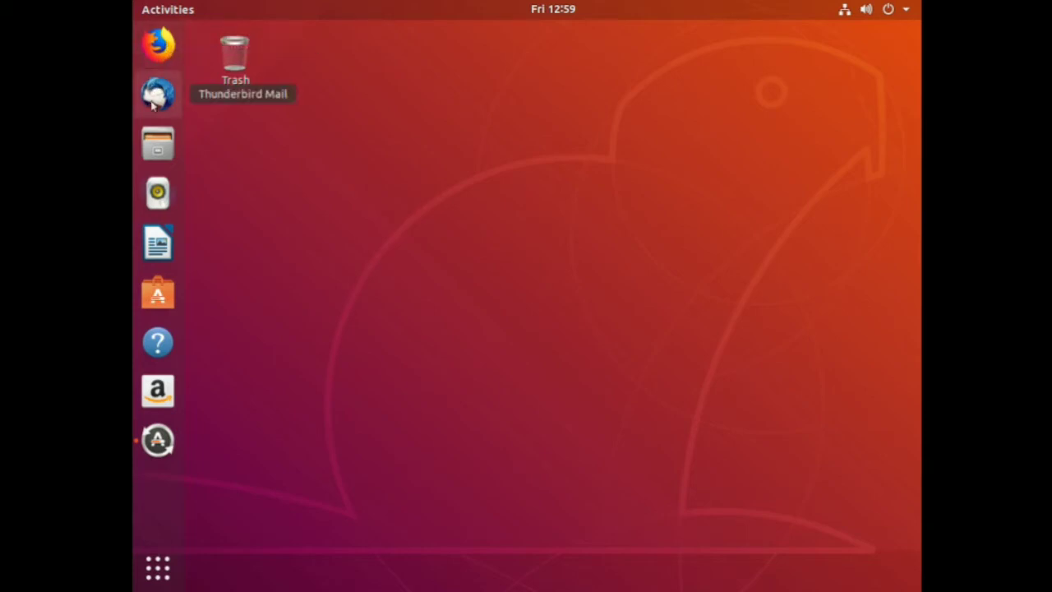
pyautogui.click(157, 144)
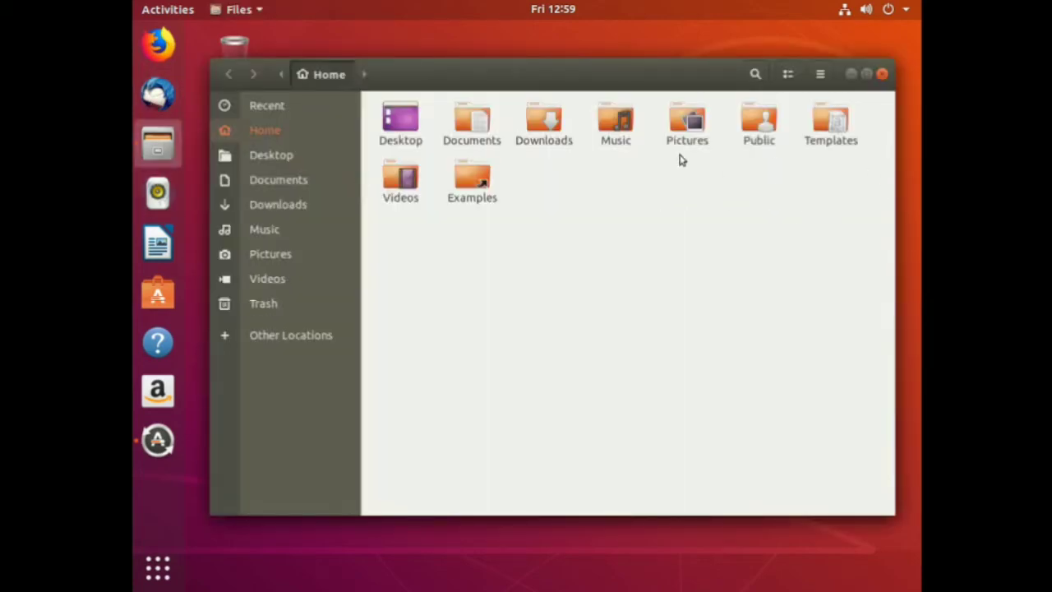
# Browse into the empty Downloads folder, return to Home, and close the Files window.
pyautogui.doubleClick(531, 117)
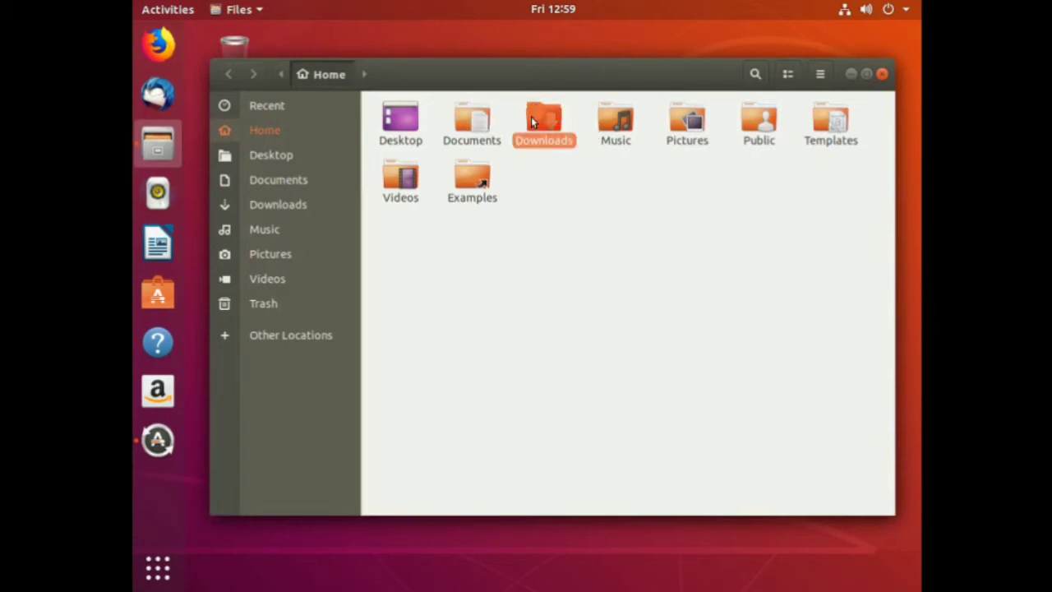
pyautogui.click(341, 74)
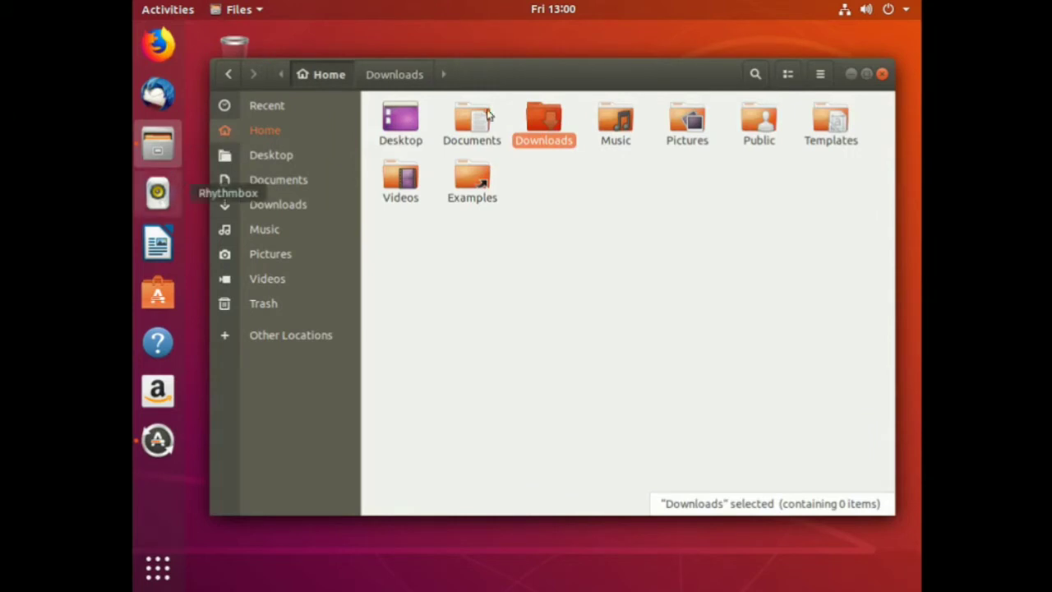
pyautogui.click(880, 74)
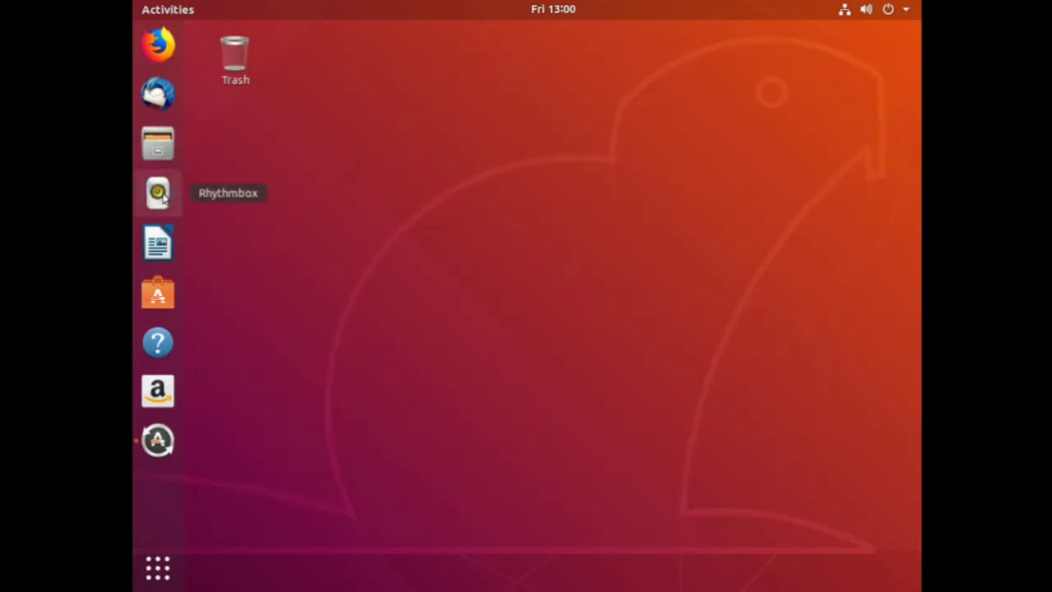
# Launch Rhythmbox from the dock and drag its window down and to the right.
pyautogui.click(158, 193)
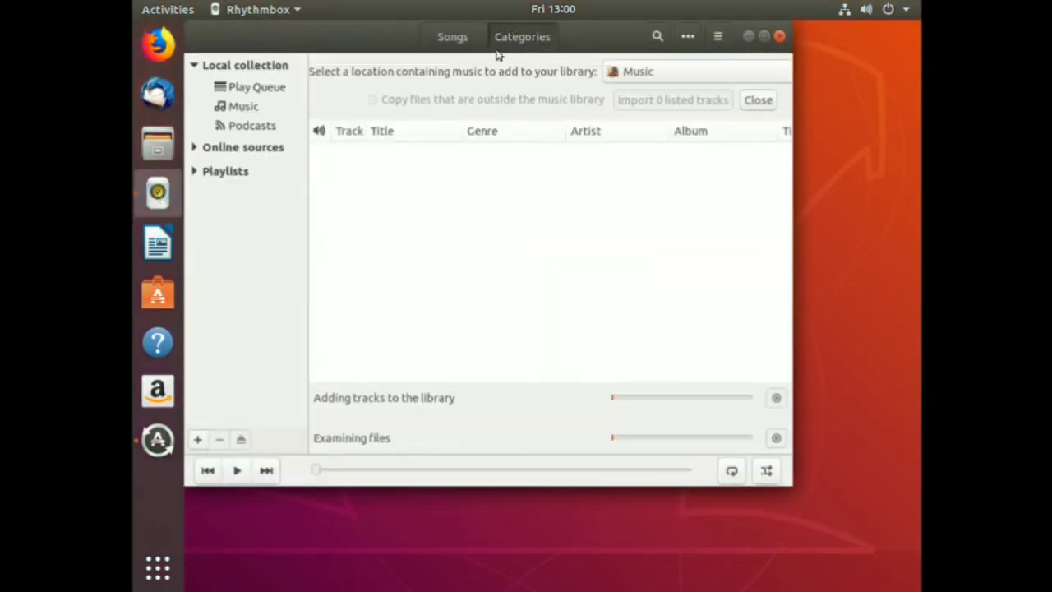
pyautogui.moveTo(559, 33); pyautogui.dragTo(633, 83)
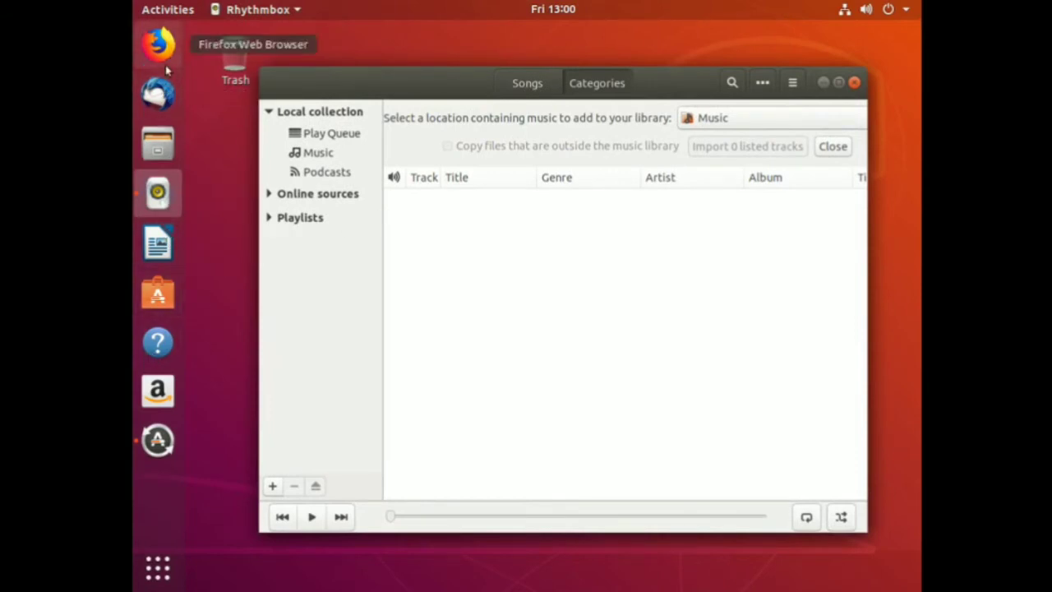
# Launch Firefox, OK the 'software is up to date' message, and close the Privacy Notice tab.
pyautogui.click(159, 45)
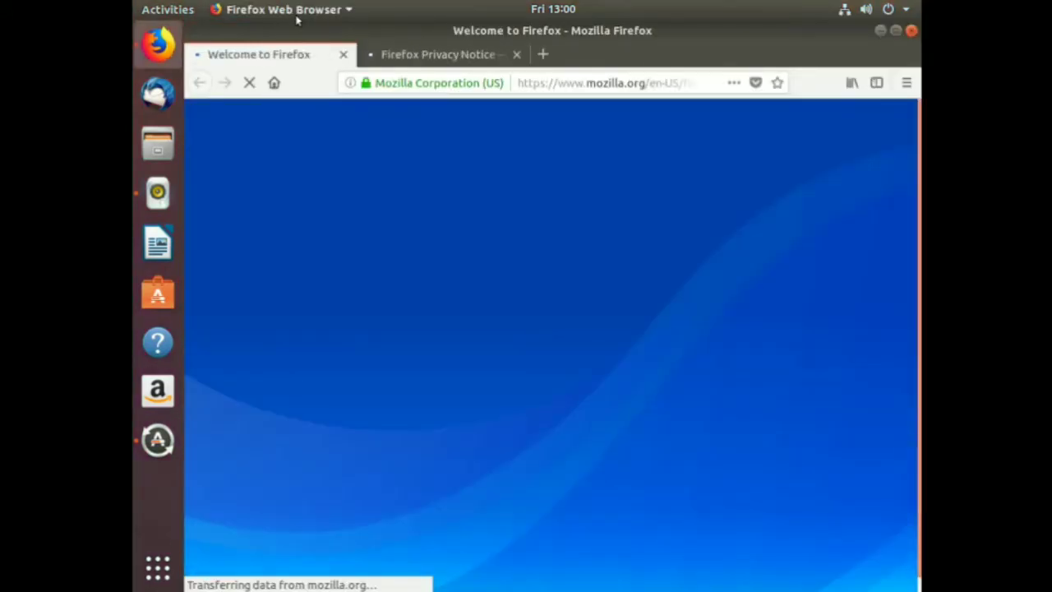
pyautogui.click(294, 10)
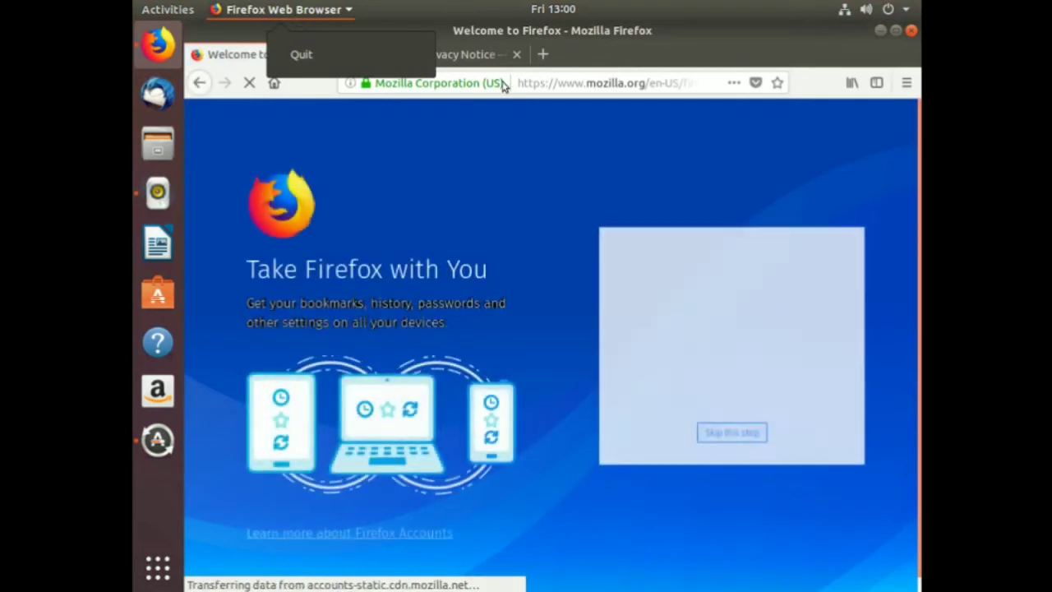
pyautogui.click(498, 157)
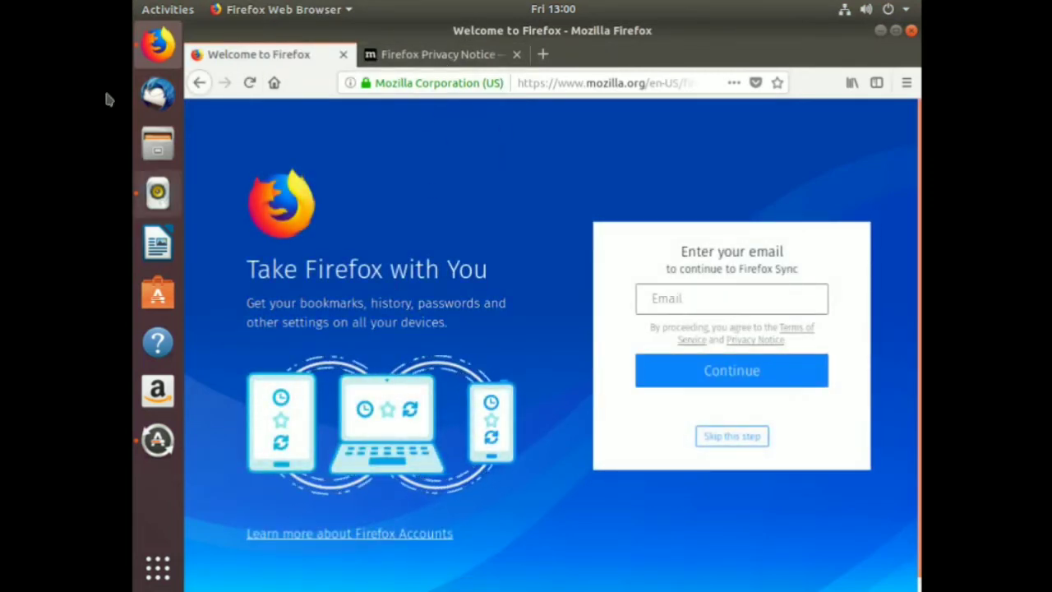
pyautogui.click(170, 8)
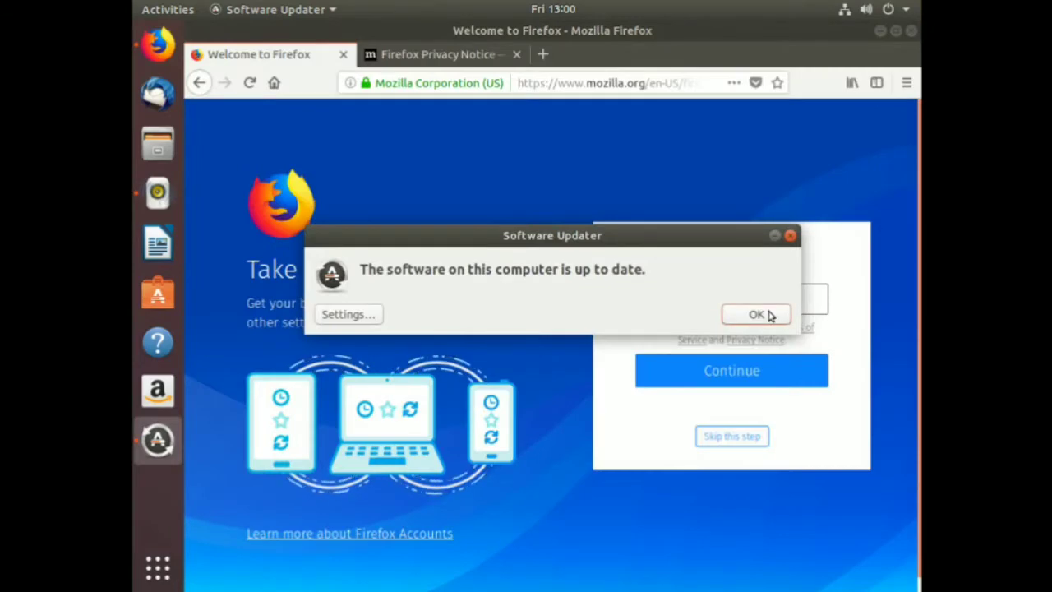
pyautogui.click(765, 315)
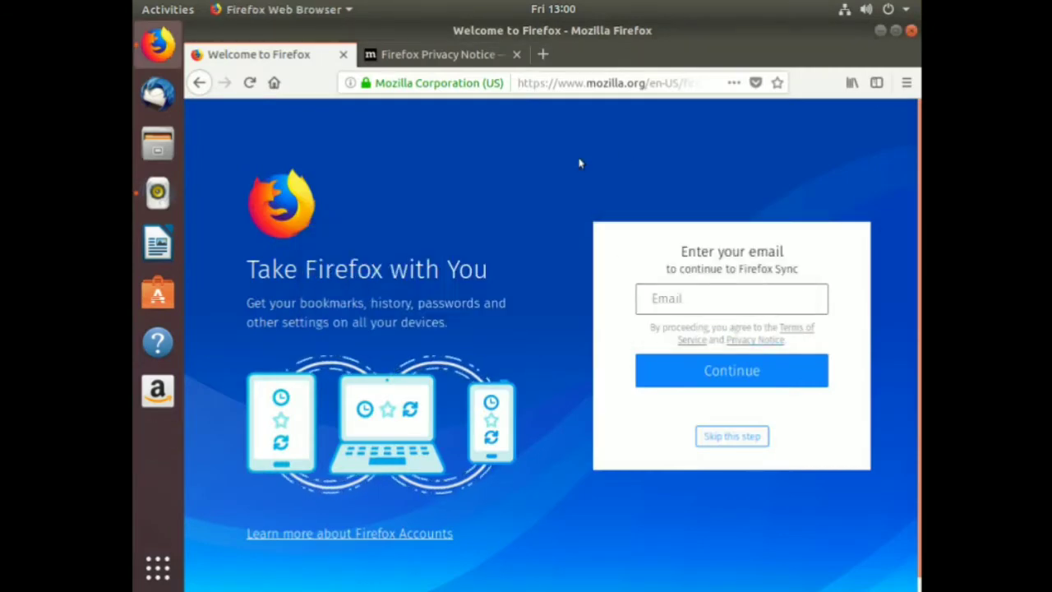
pyautogui.click(455, 54)
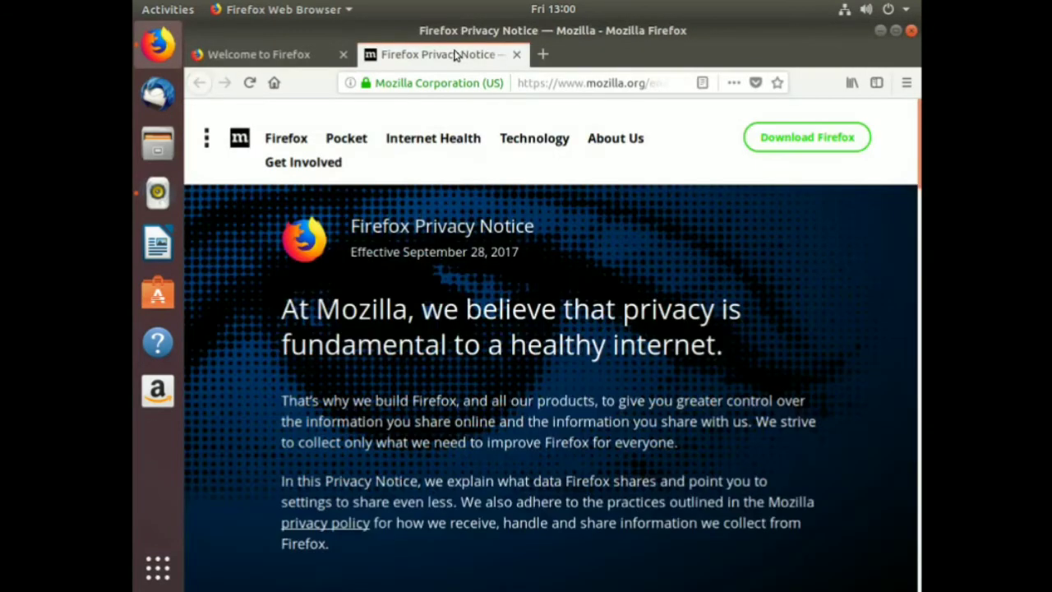
pyautogui.click(518, 55)
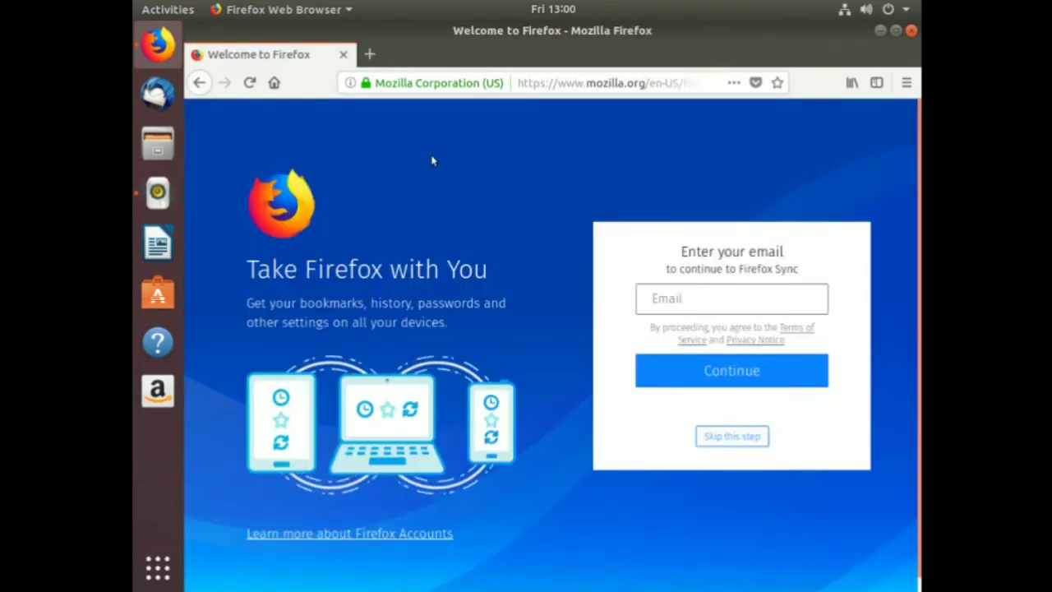
# Switch to the second workspace in Activities and launch Calendar by searching 'calen'.
pyautogui.click(153, 9)
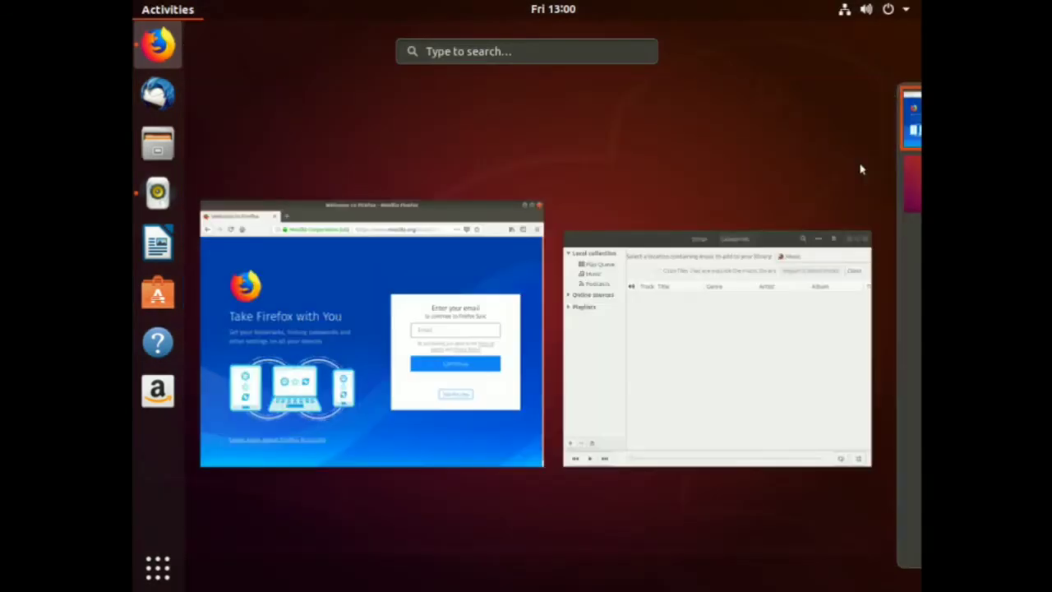
pyautogui.moveTo(918, 205)
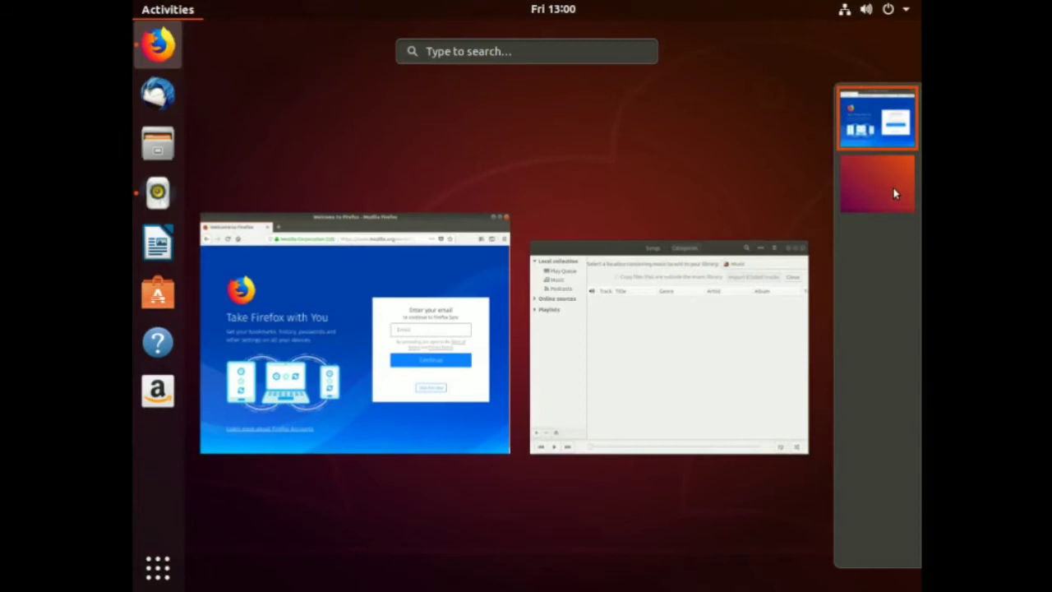
pyautogui.click(895, 194)
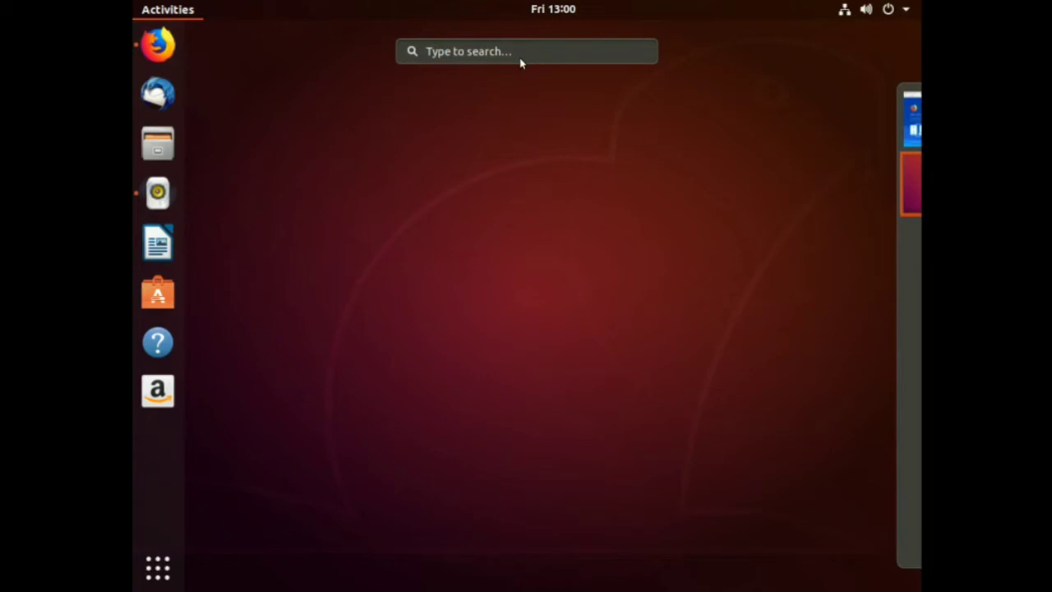
pyautogui.write('calen')
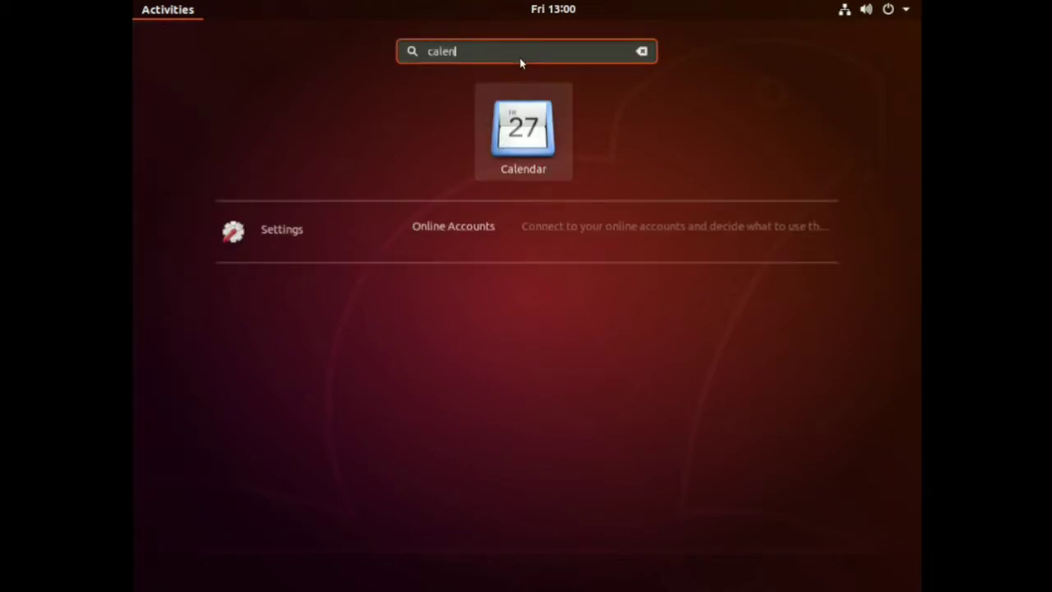
pyautogui.click(516, 123)
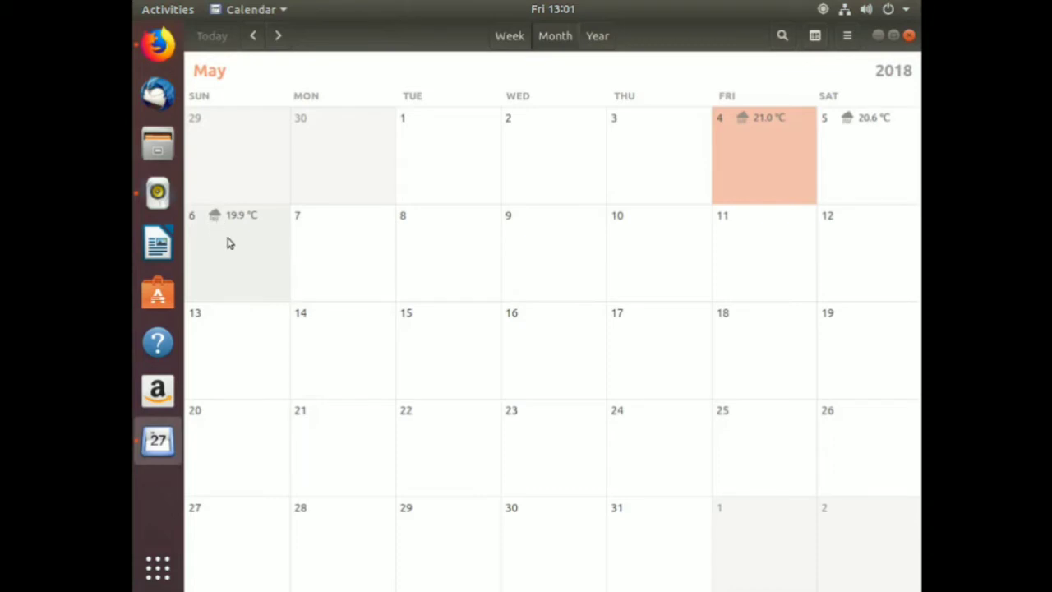
# Add a birthday event titled with the person's name on Sunday 6 May 2018, then select Friday the 4th.
pyautogui.click(229, 243)
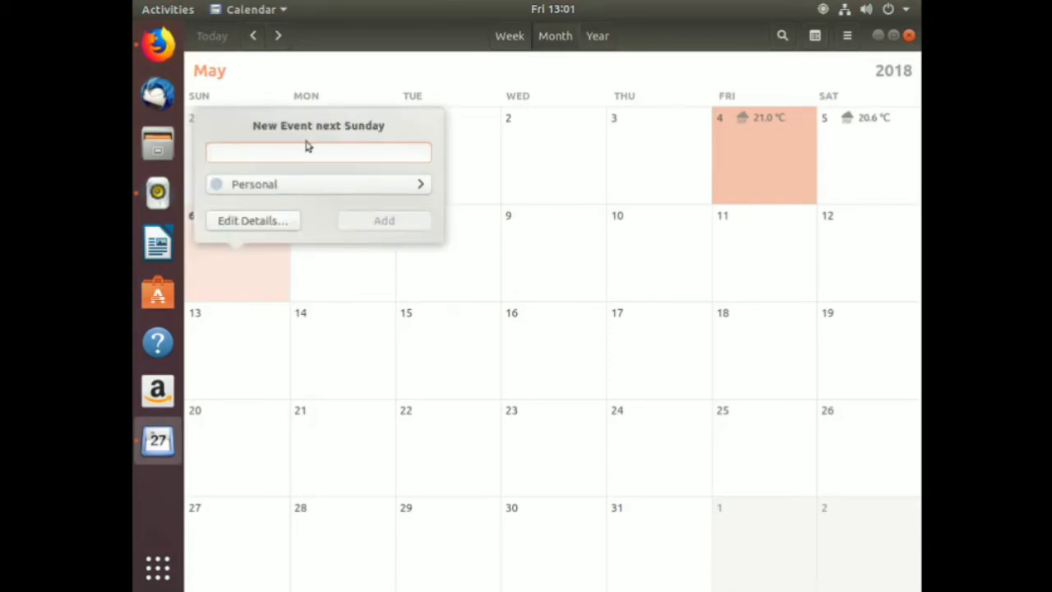
pyautogui.write('Marcel')
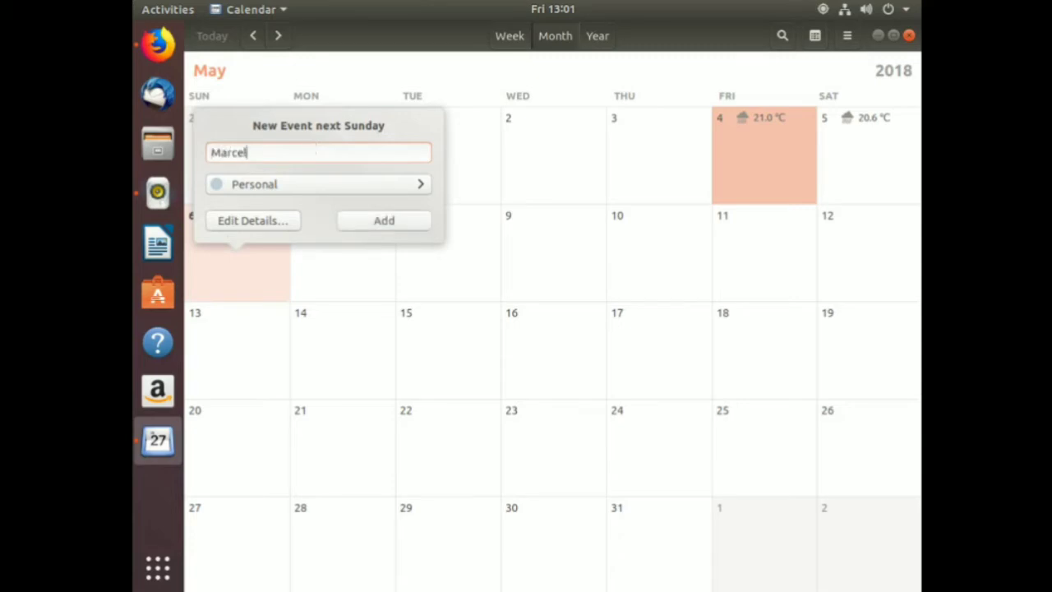
pyautogui.write("'s Birthday")
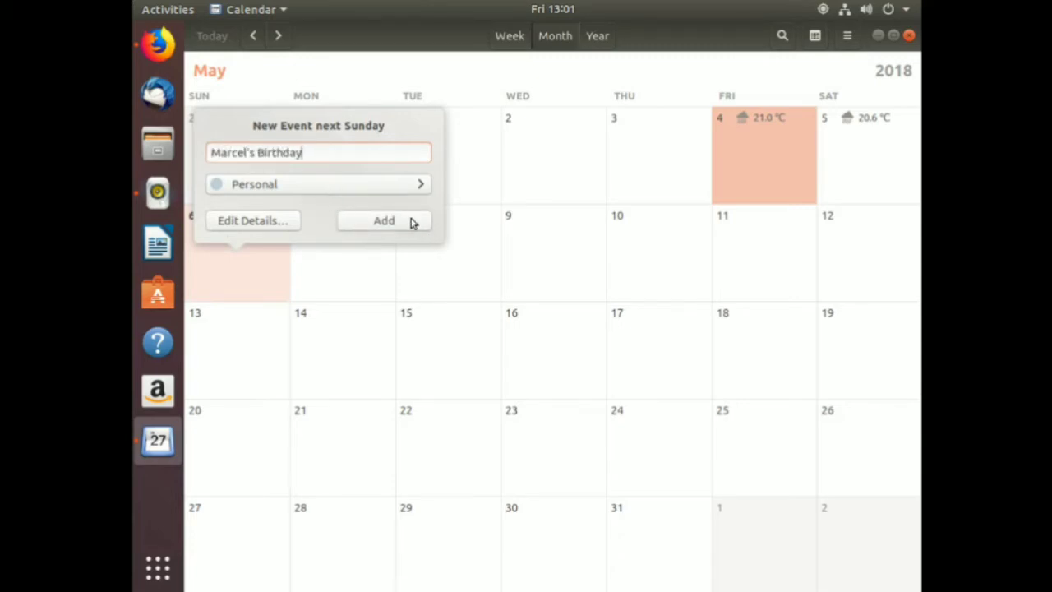
pyautogui.click(411, 221)
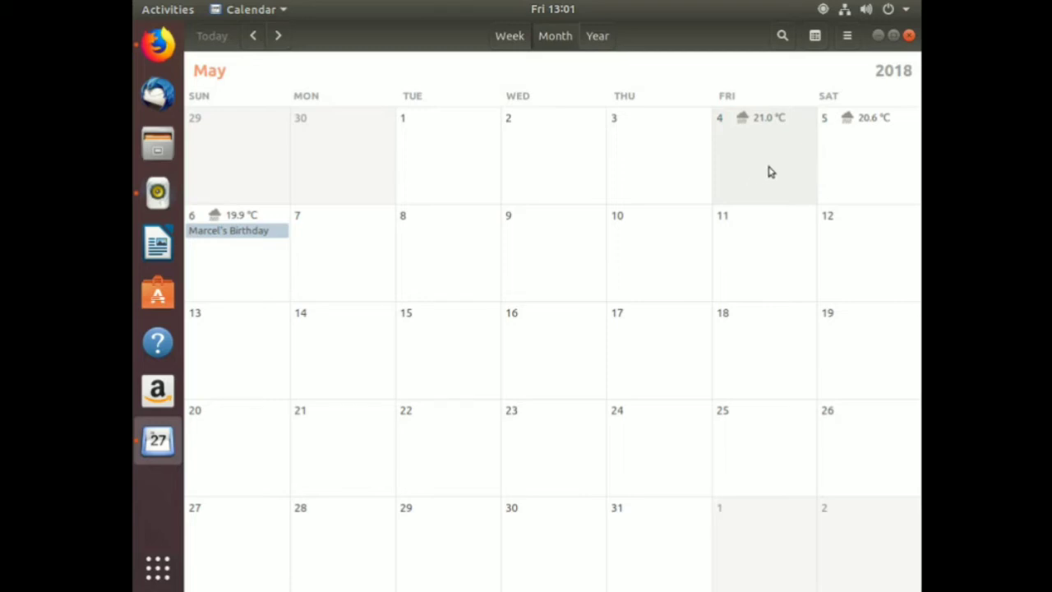
pyautogui.click(814, 197)
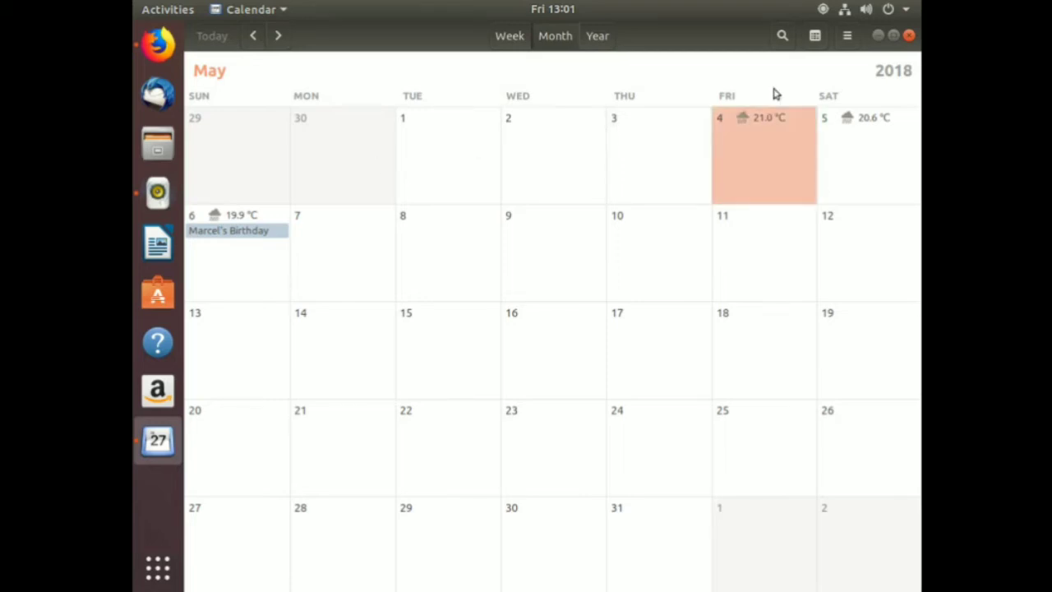
# Minimize Calendar and view Sunday the 6th's events in the top-bar date menu.
pyautogui.click(876, 37)
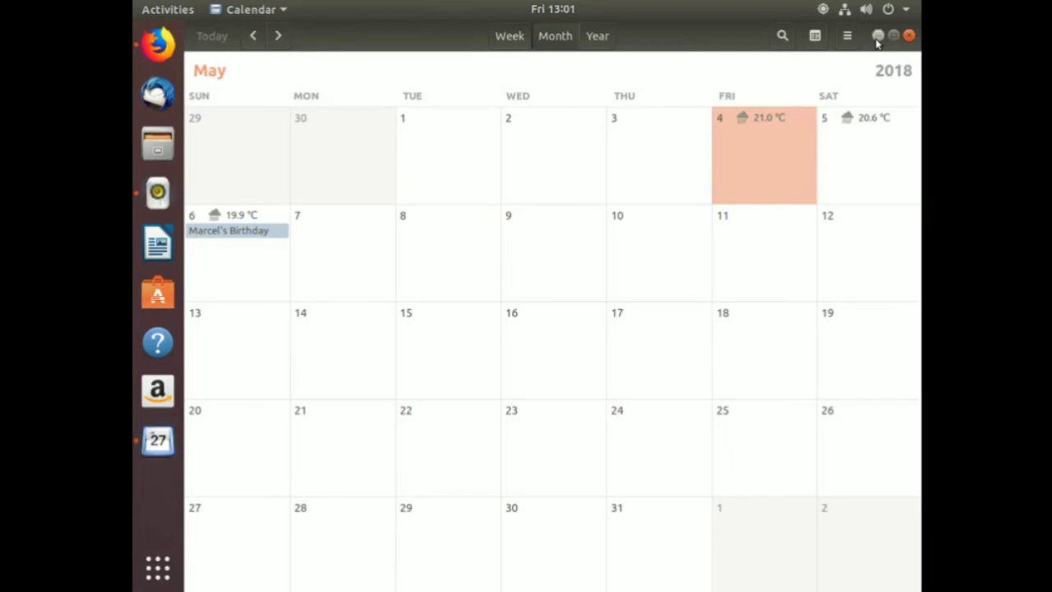
pyautogui.click(552, 10)
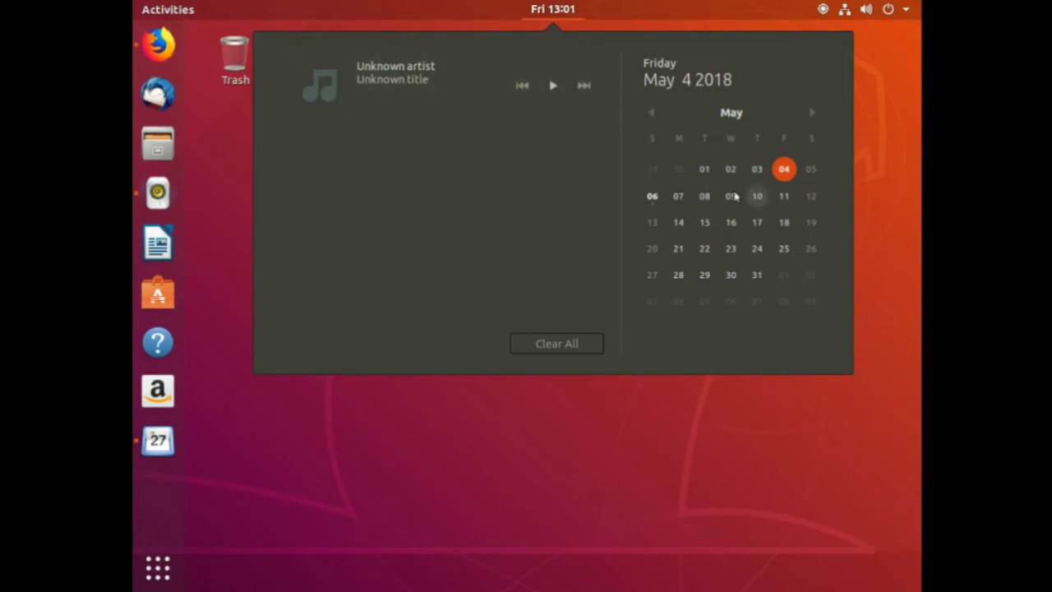
pyautogui.click(652, 196)
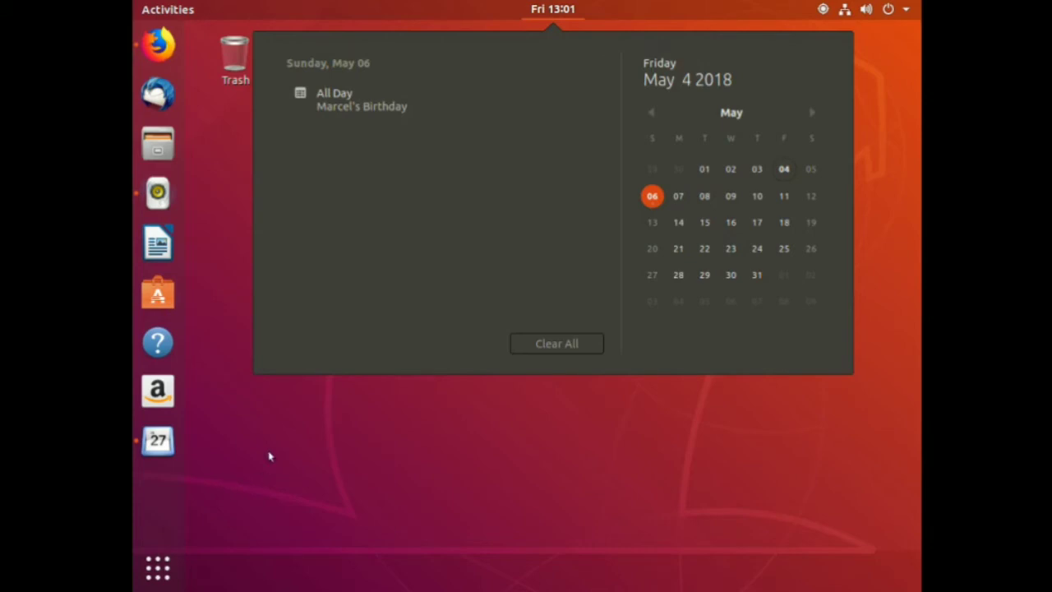
pyautogui.click(143, 10)
# Close the Calendar window from the Activities overview.
pyautogui.click(144, 10)
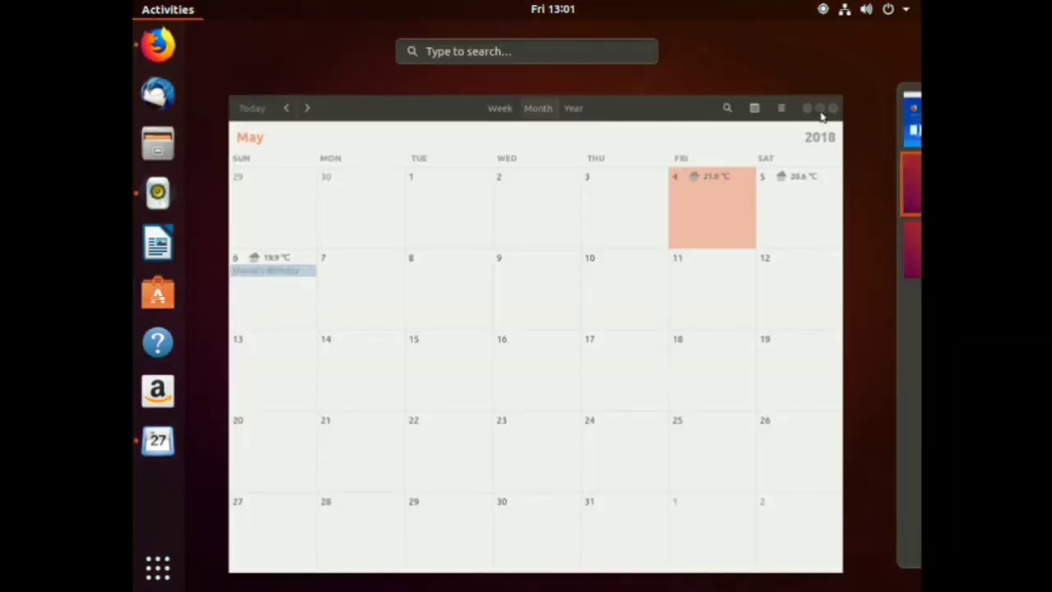
pyautogui.moveTo(833, 112); pyautogui.dragTo(645, 219)
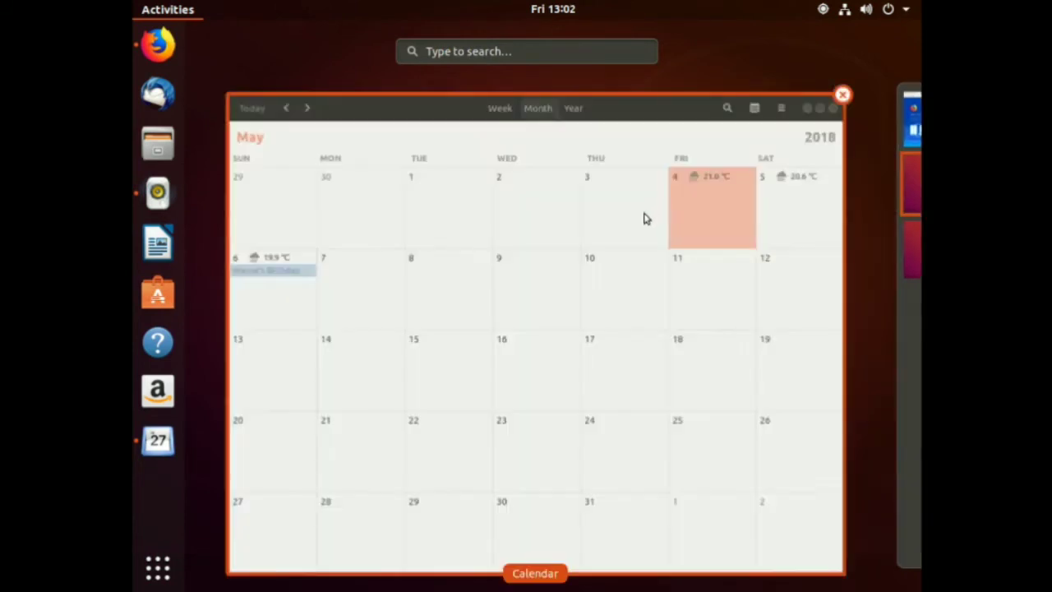
pyautogui.click(842, 96)
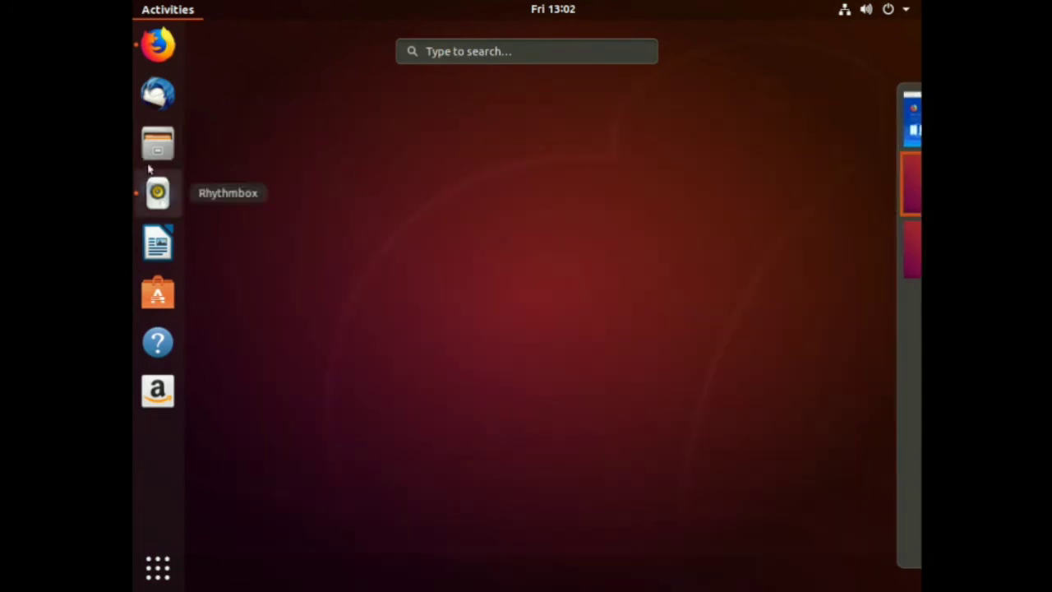
# Launch Rhythmbox and show the internet Radio stations under Online sources.
pyautogui.click(157, 191)
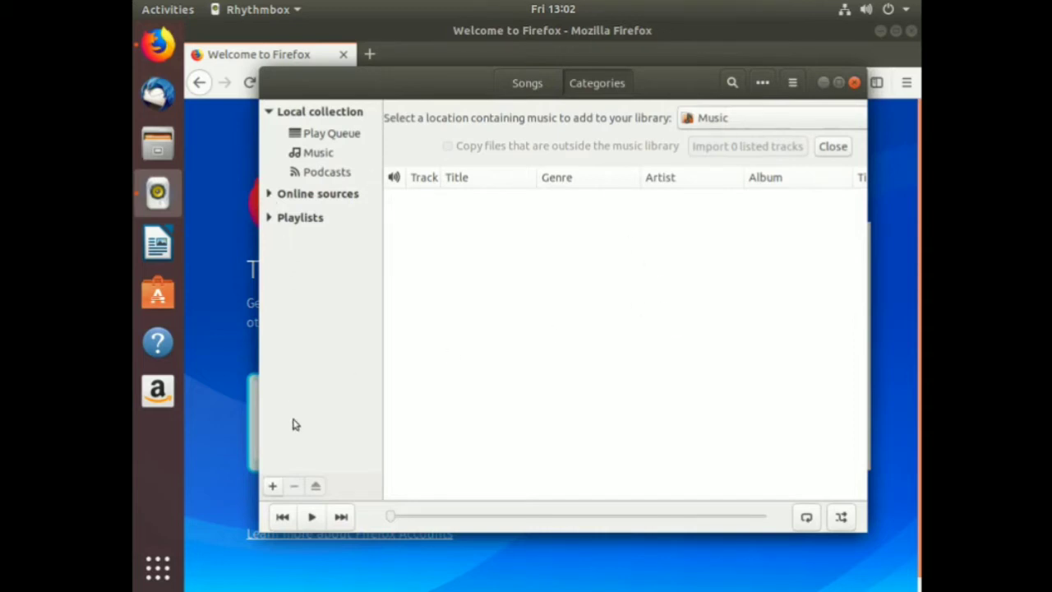
pyautogui.click(268, 193)
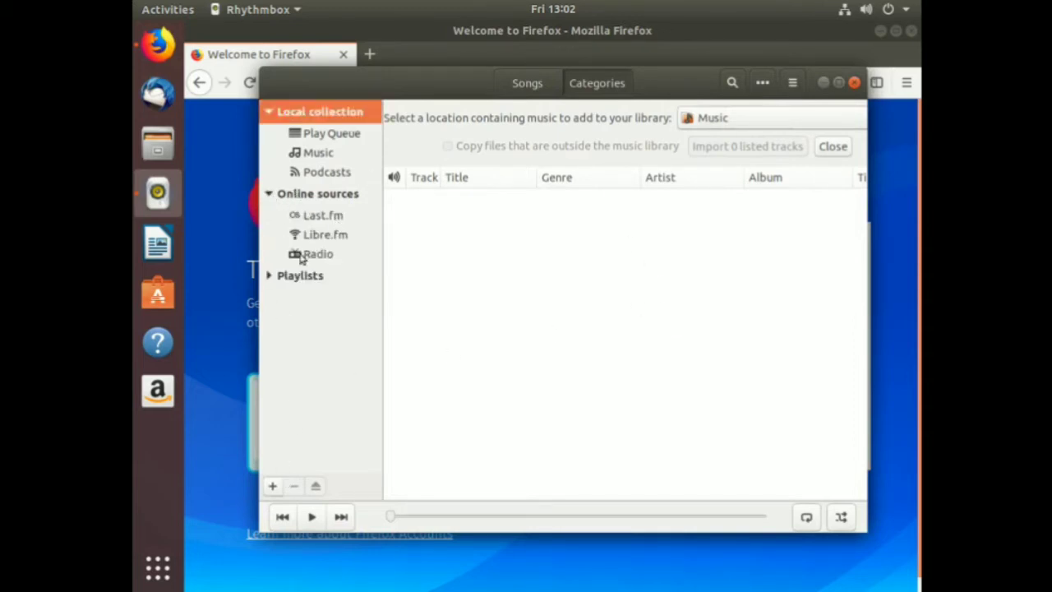
pyautogui.click(319, 255)
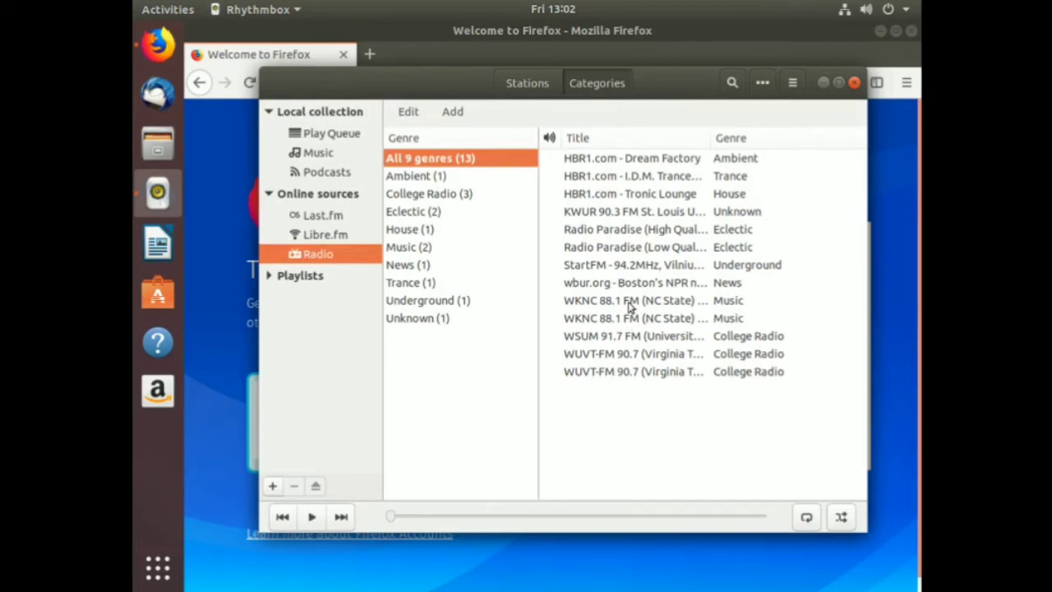
# Filter radio to the Music genre, play WKNC 88.1 FM and raise the volume.
pyautogui.click(403, 249)
pyautogui.click(652, 164)
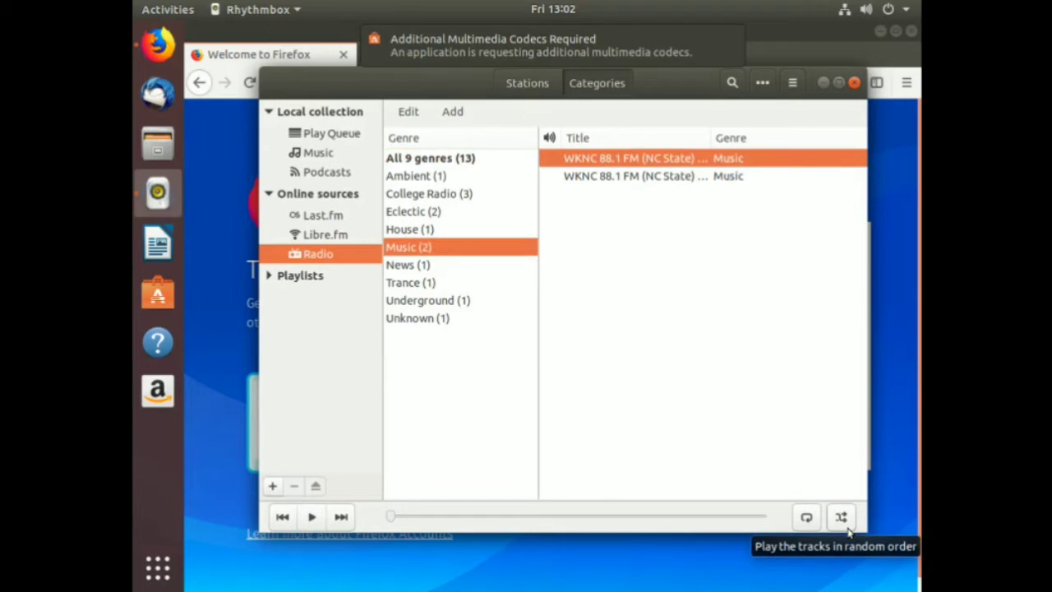
pyautogui.press('XF86AudioRaiseVolume')
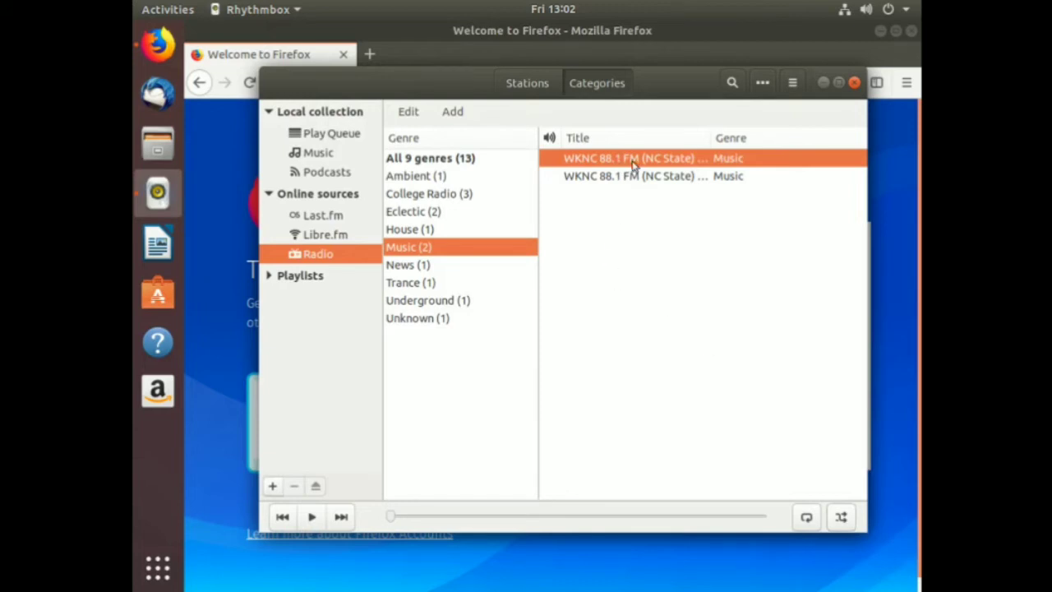
pyautogui.click(569, 9)
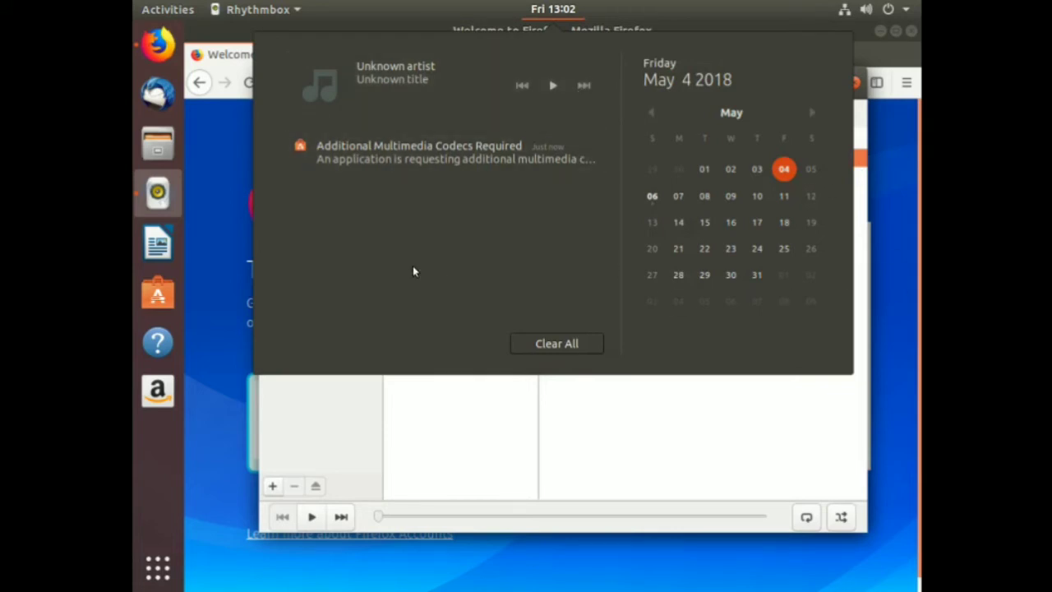
# Install both GStreamer Multimedia Codecs packages for the MPEG-4 AAC decoder, authenticating with the password.
pyautogui.click(423, 159)
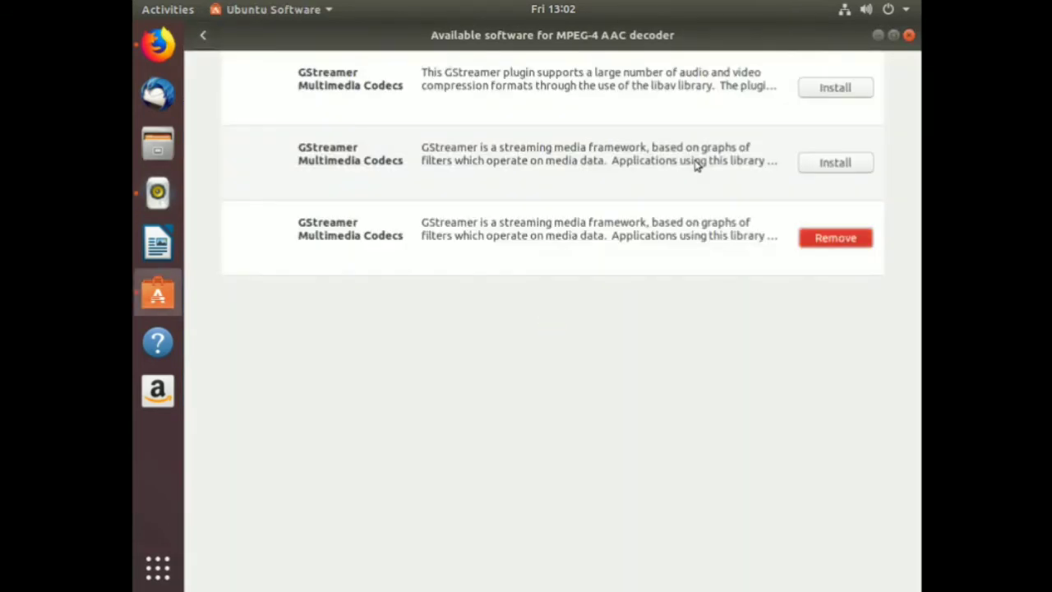
pyautogui.click(832, 89)
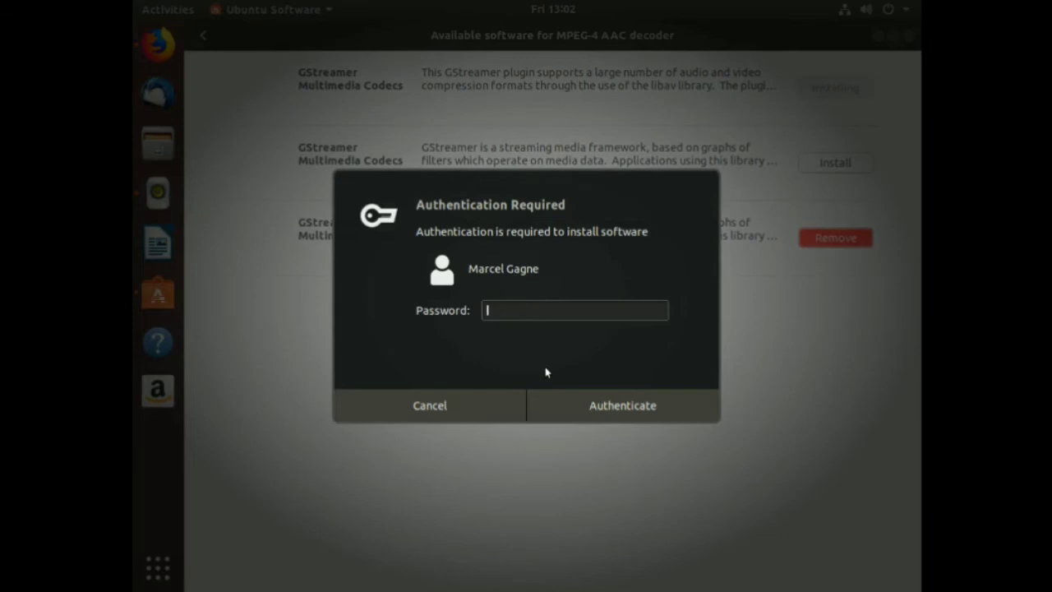
pyautogui.write('*******')
pyautogui.press('Return')
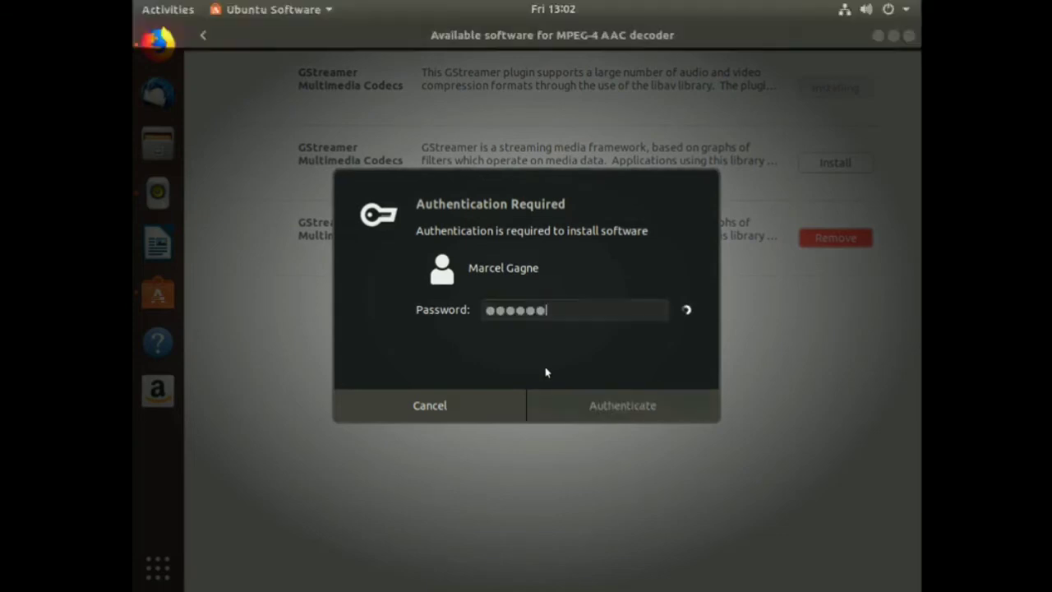
pyautogui.click(821, 168)
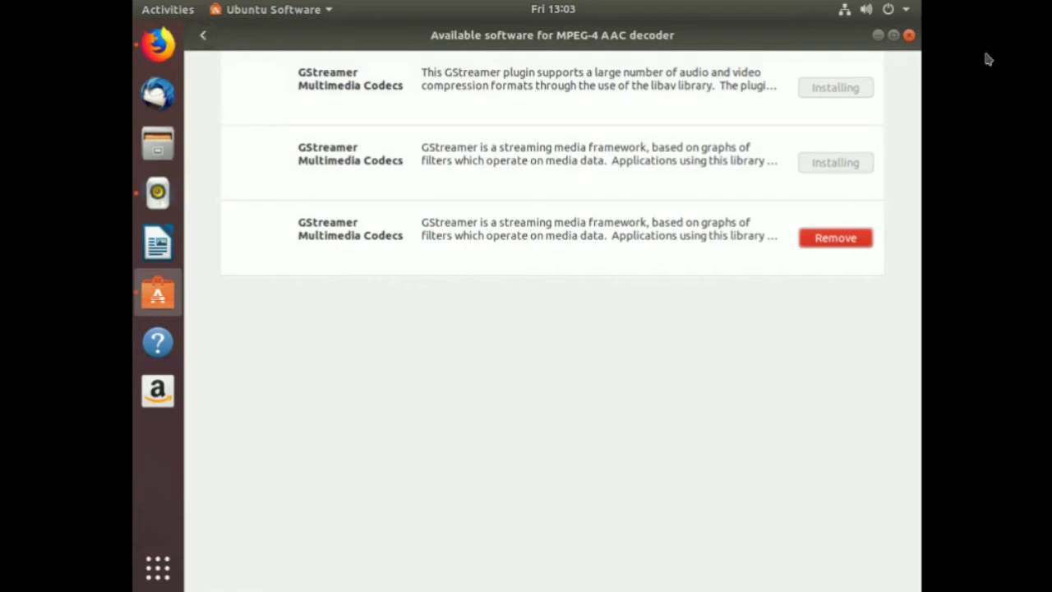
# Return to the store's main page and open Skype's details from Editor's Picks.
pyautogui.click(201, 39)
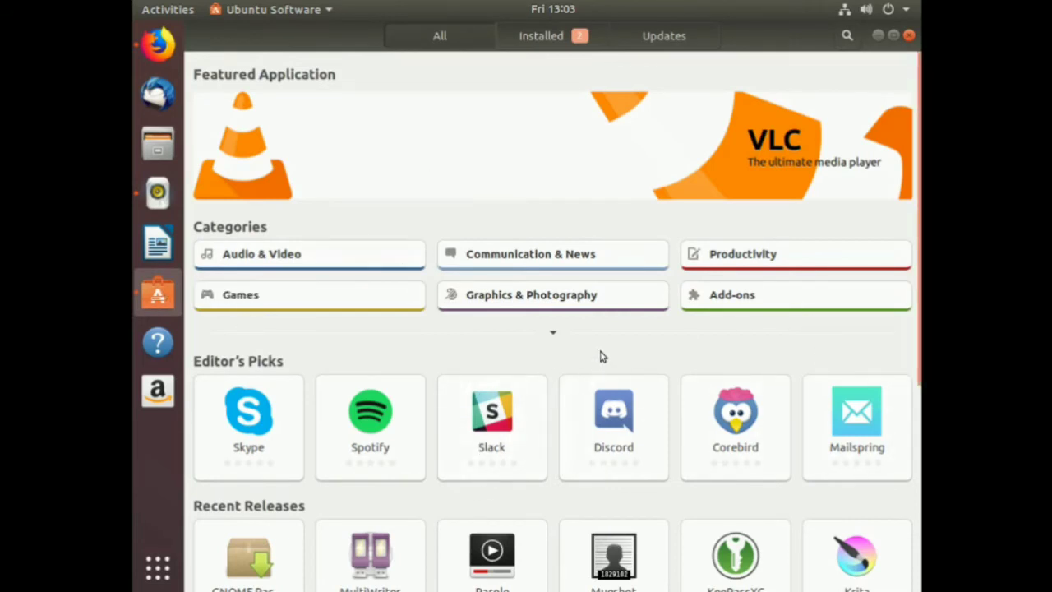
pyautogui.scroll(-3, 604, 337)
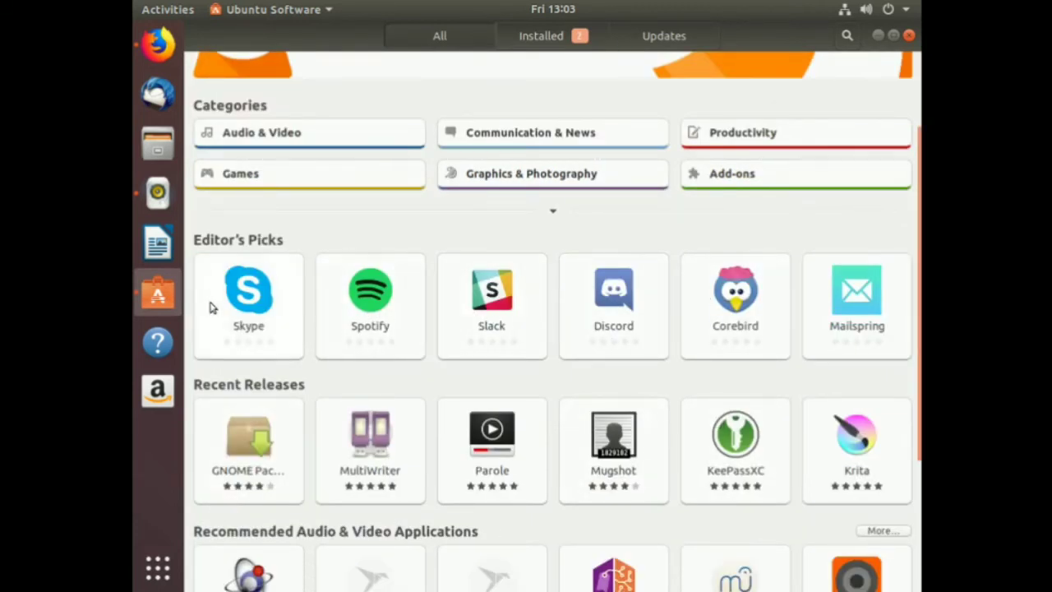
pyautogui.click(251, 292)
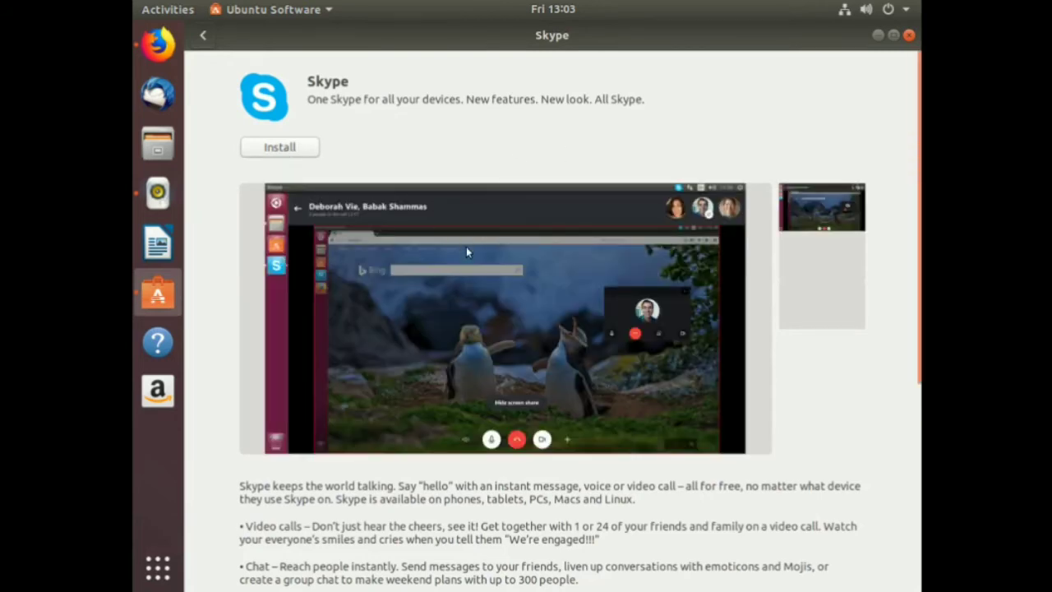
pyautogui.scroll(-5, 631, 304)
pyautogui.scroll(-2, 631, 305)
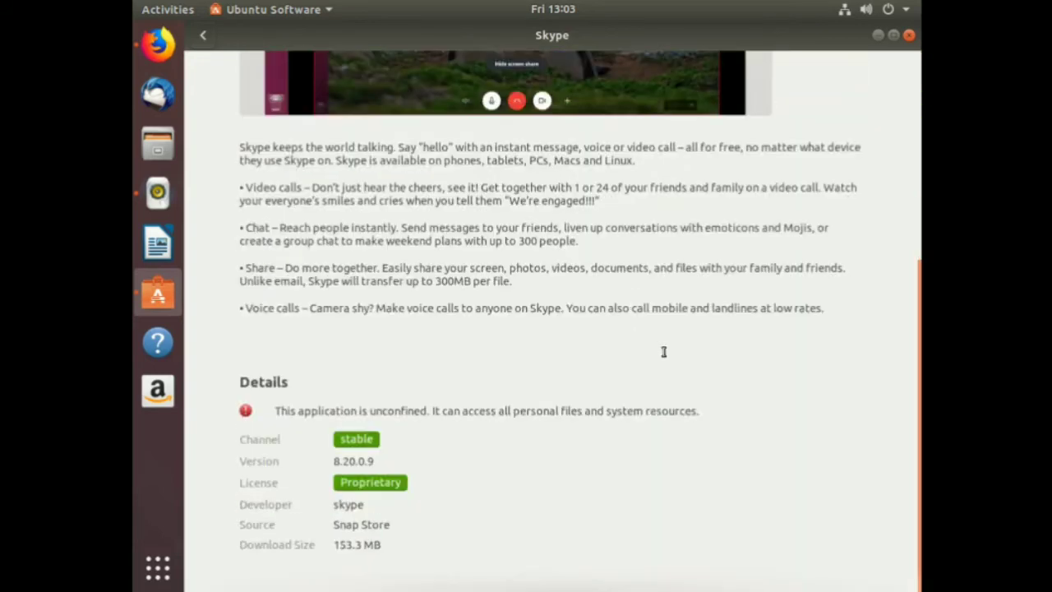
pyautogui.scroll(7, 761, 430)
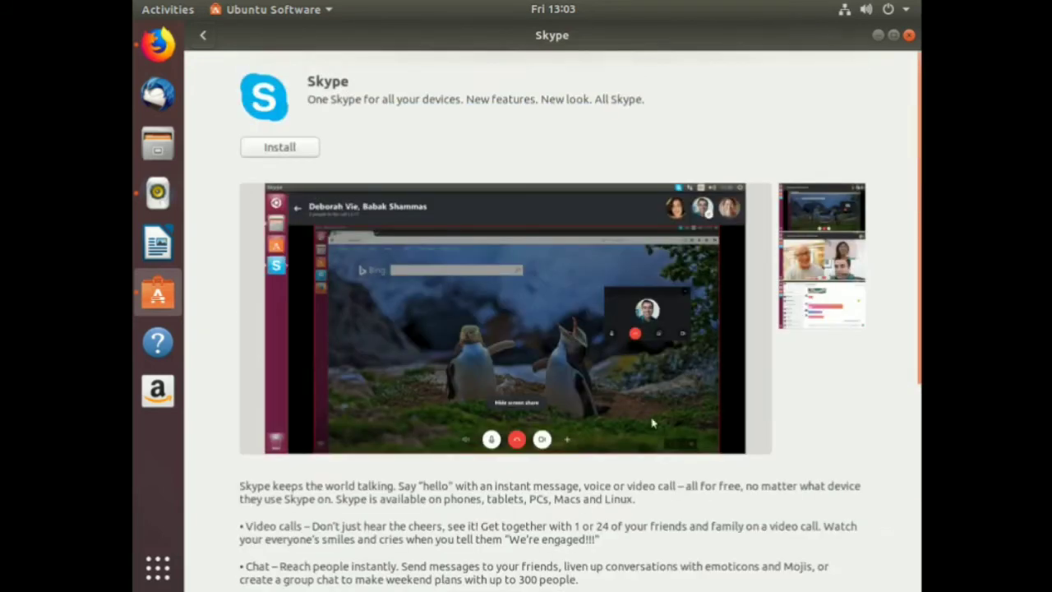
# Install Skype, authenticating with the account password, and go back to the main page.
pyautogui.click(289, 147)
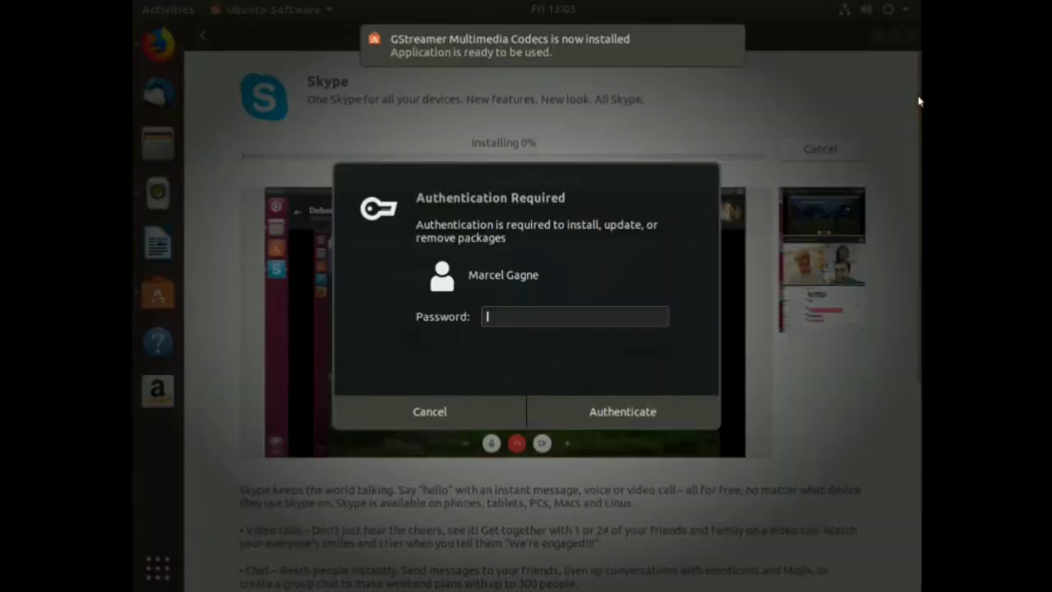
pyautogui.write('*****')
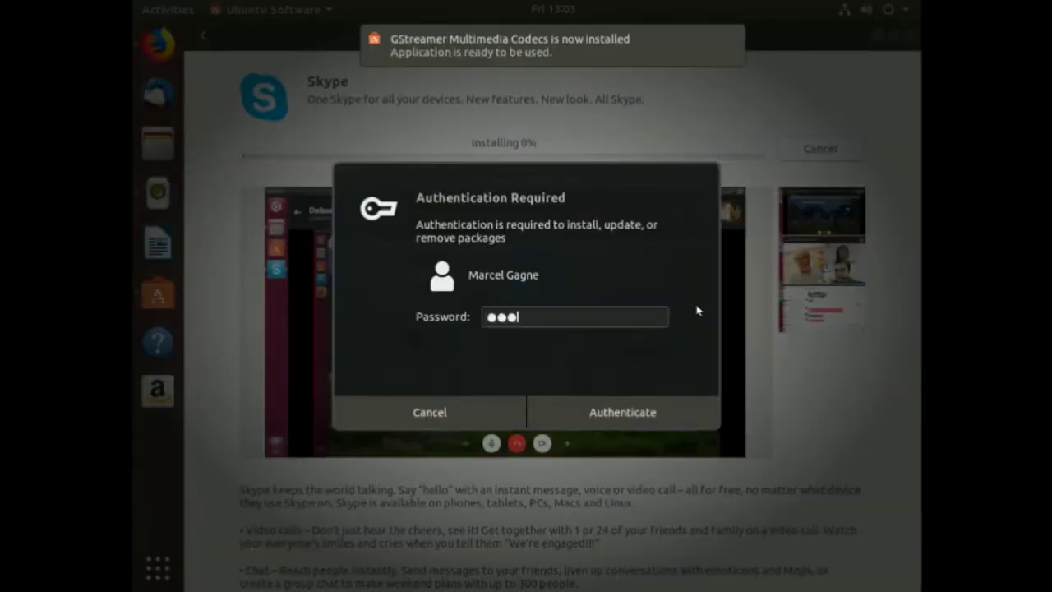
pyautogui.write('*')
pyautogui.press('Return')
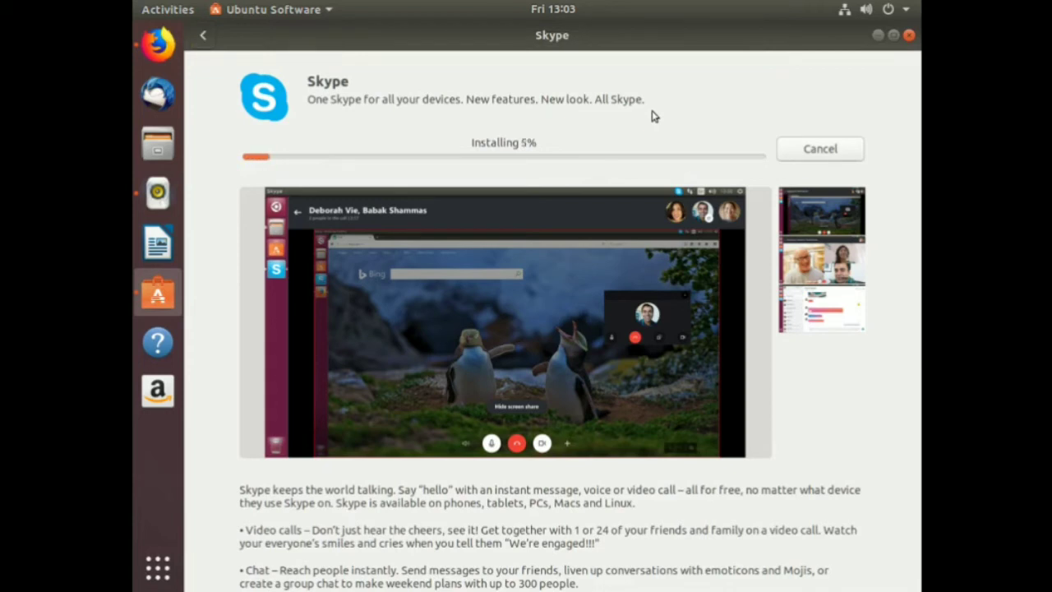
pyautogui.click(200, 34)
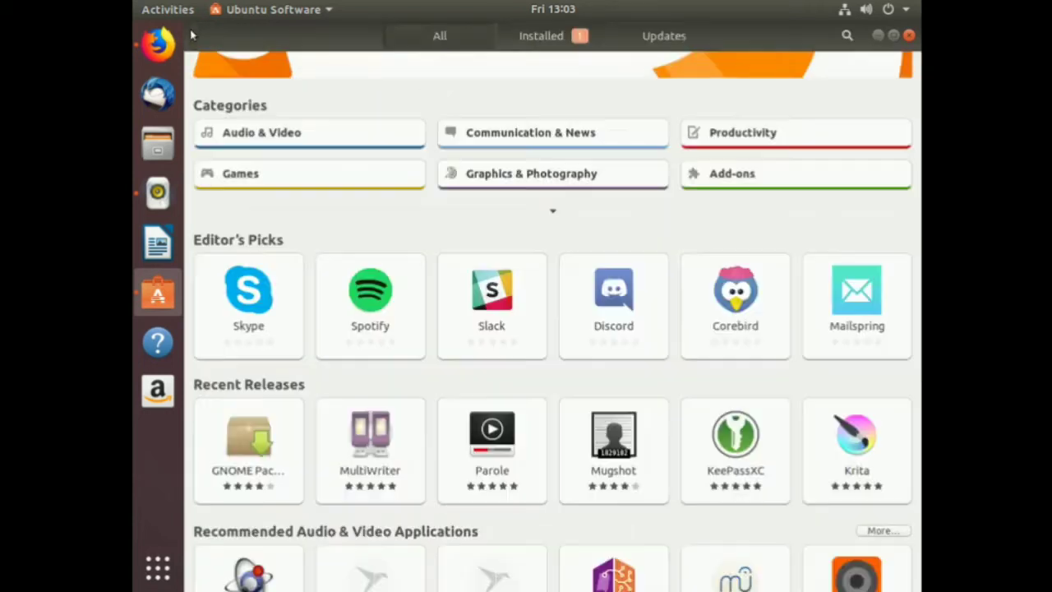
# Browse the Games category in Ubuntu Software.
pyautogui.click(319, 187)
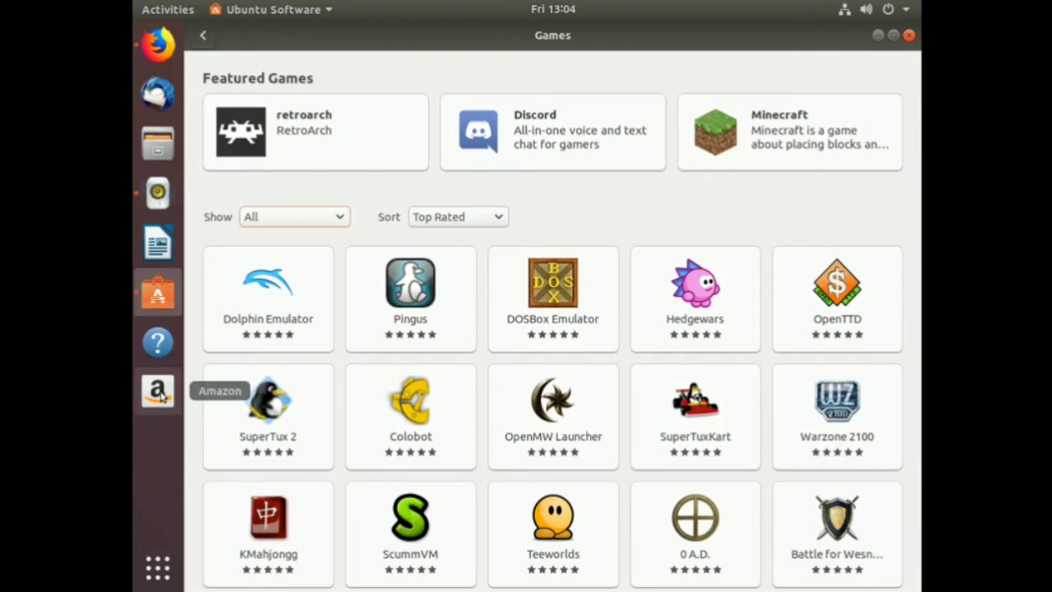
# Load Amazon.com in Firefox, then close Firefox with both tabs and close Ubuntu Software.
pyautogui.click(161, 395)
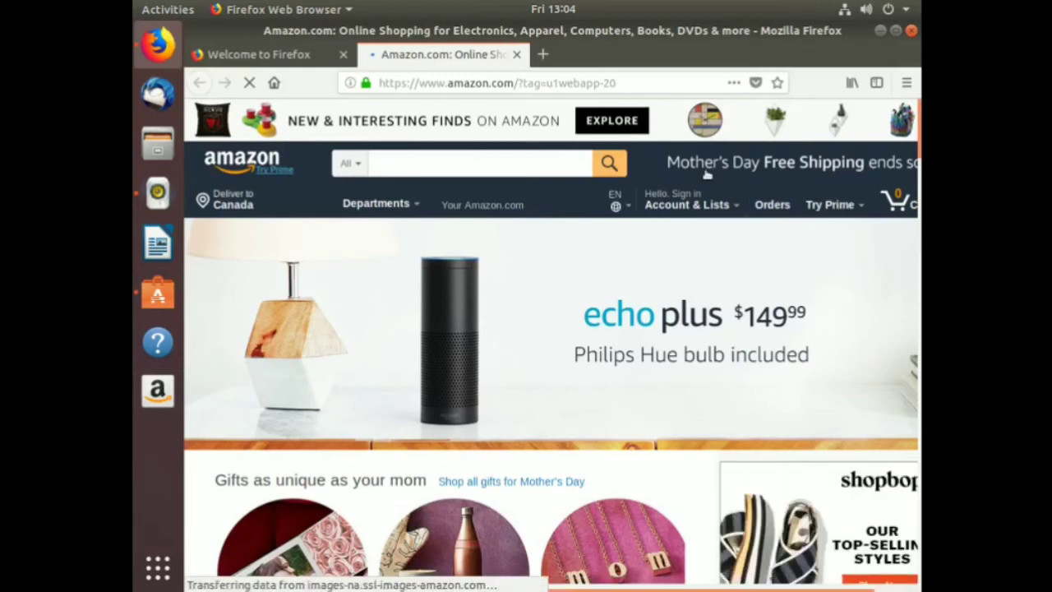
pyautogui.moveTo(713, 191)
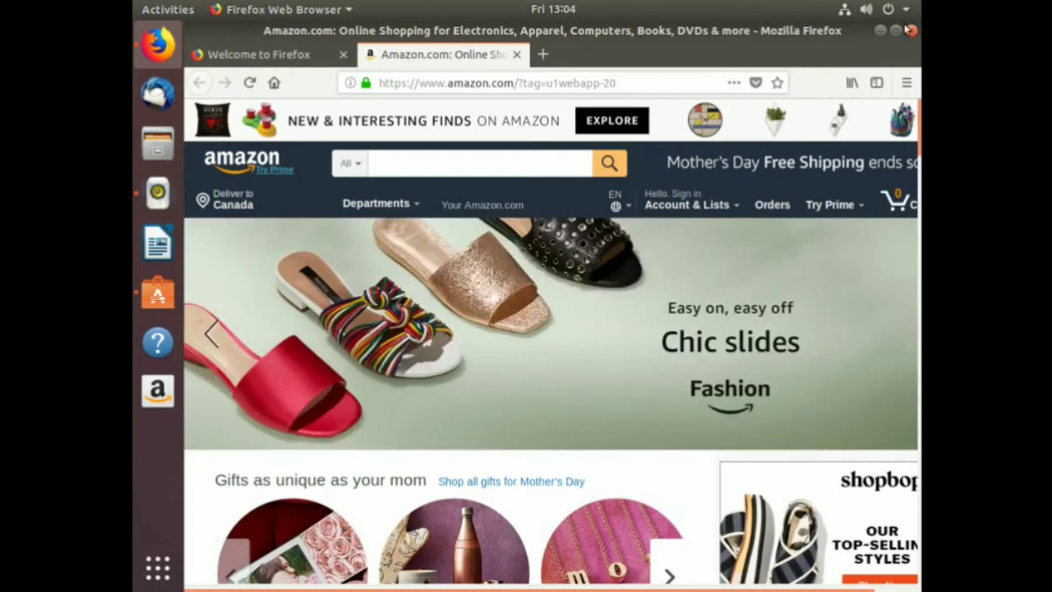
pyautogui.click(910, 31)
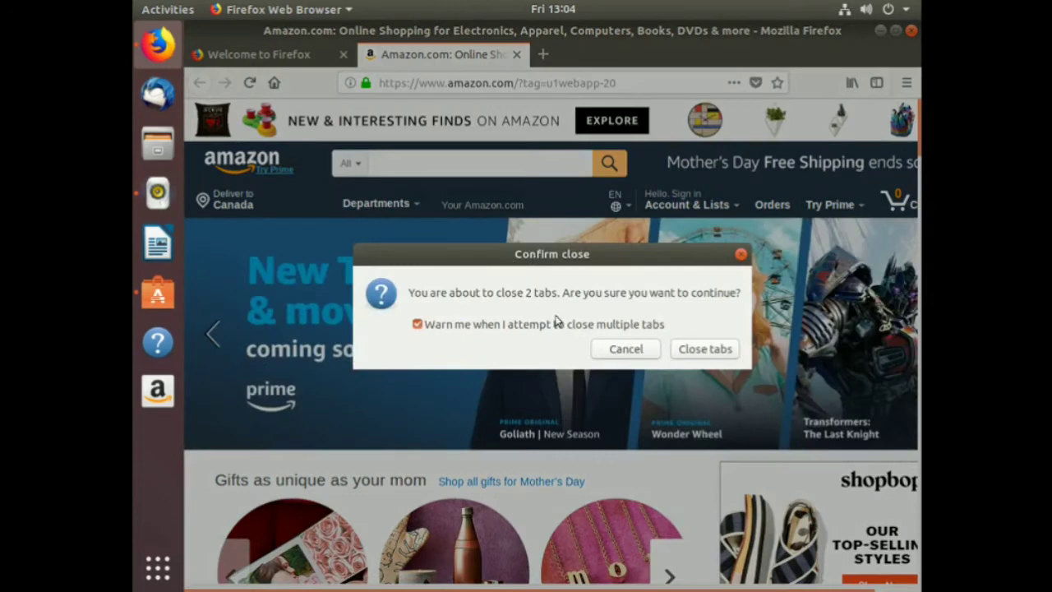
pyautogui.click(705, 349)
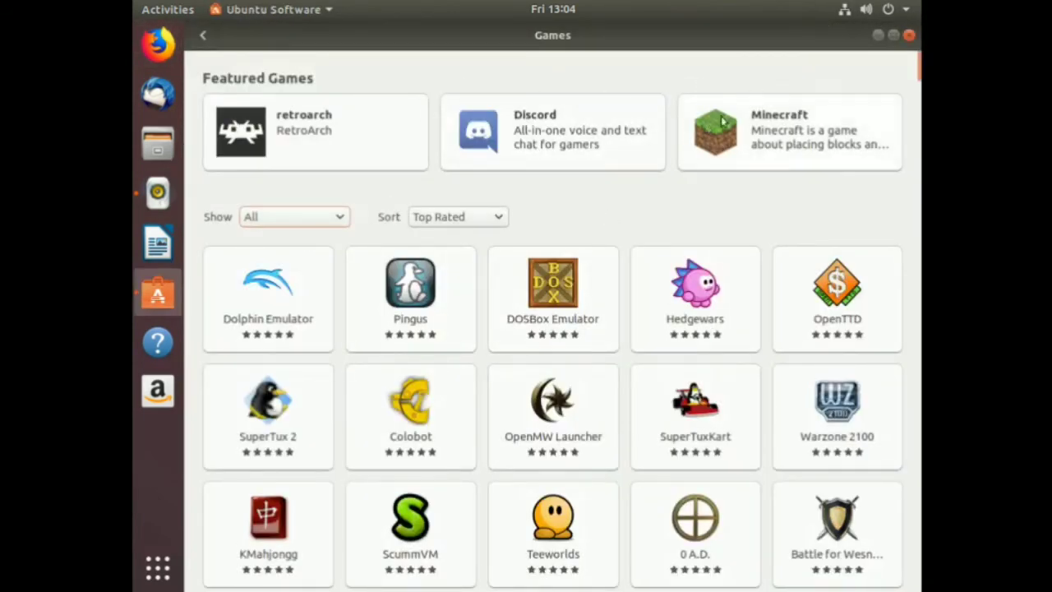
pyautogui.click(910, 35)
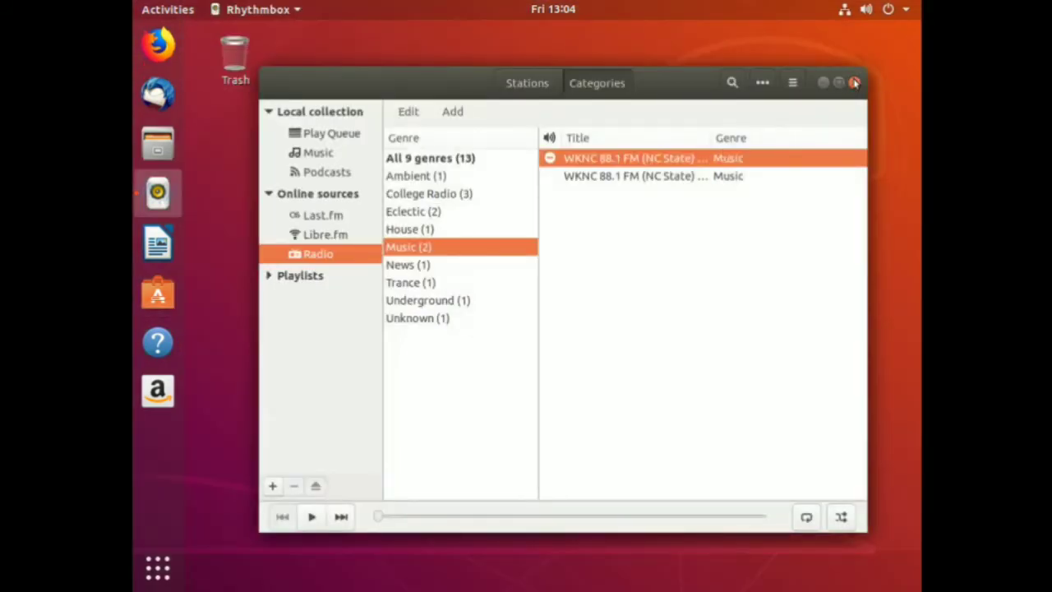
# Close Rhythmbox and flip through the full grid of installed applications.
pyautogui.click(854, 82)
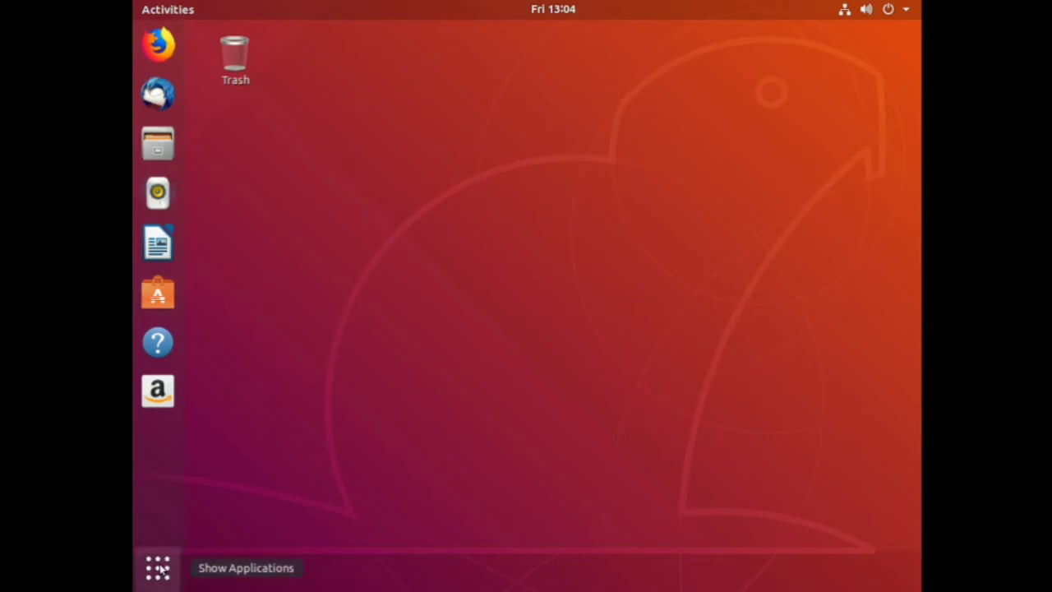
pyautogui.click(158, 567)
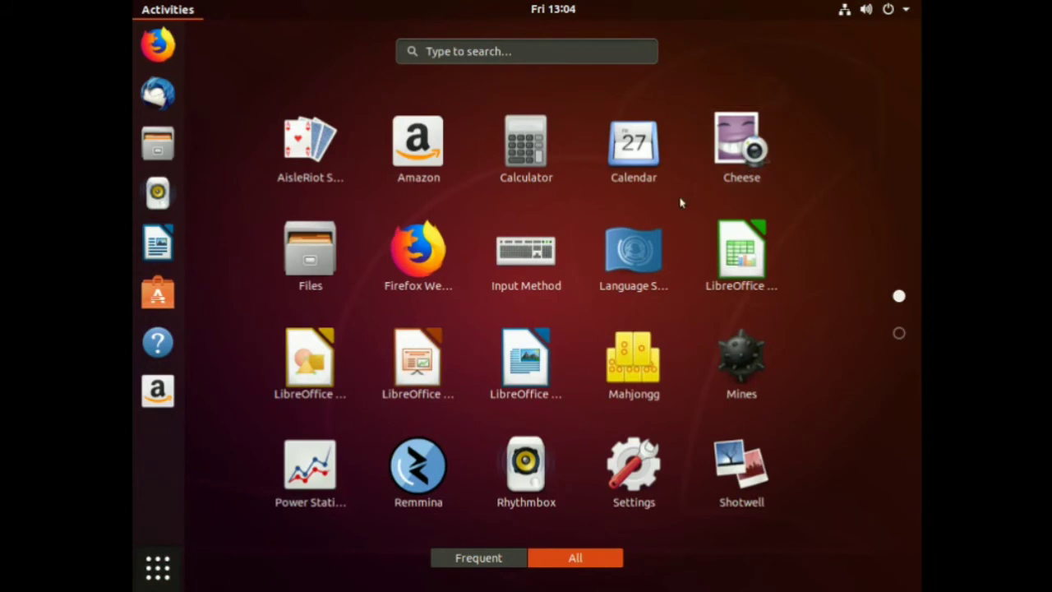
pyautogui.scroll(-1, 680, 202)
pyautogui.scroll(1, 681, 202)
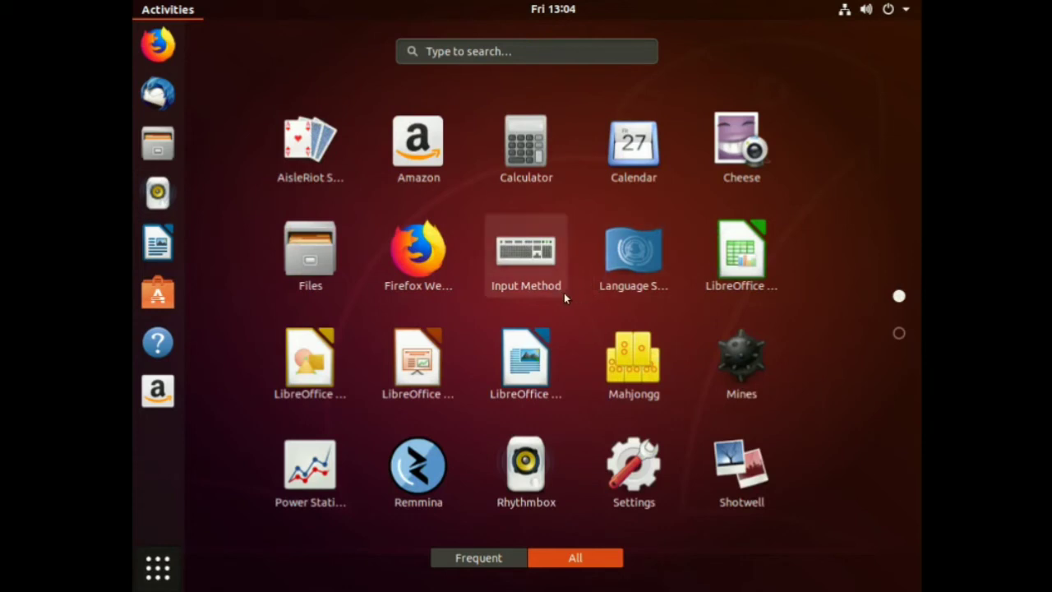
# Search Activities for 'skype', start installing it, and dismiss the in-progress install error.
pyautogui.click(515, 51)
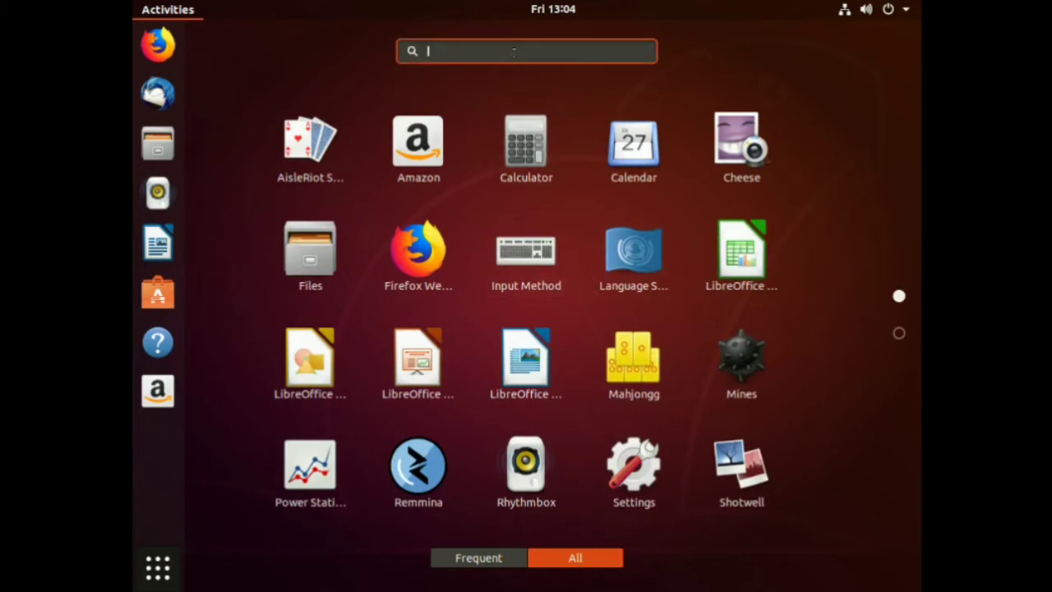
pyautogui.write('skype')
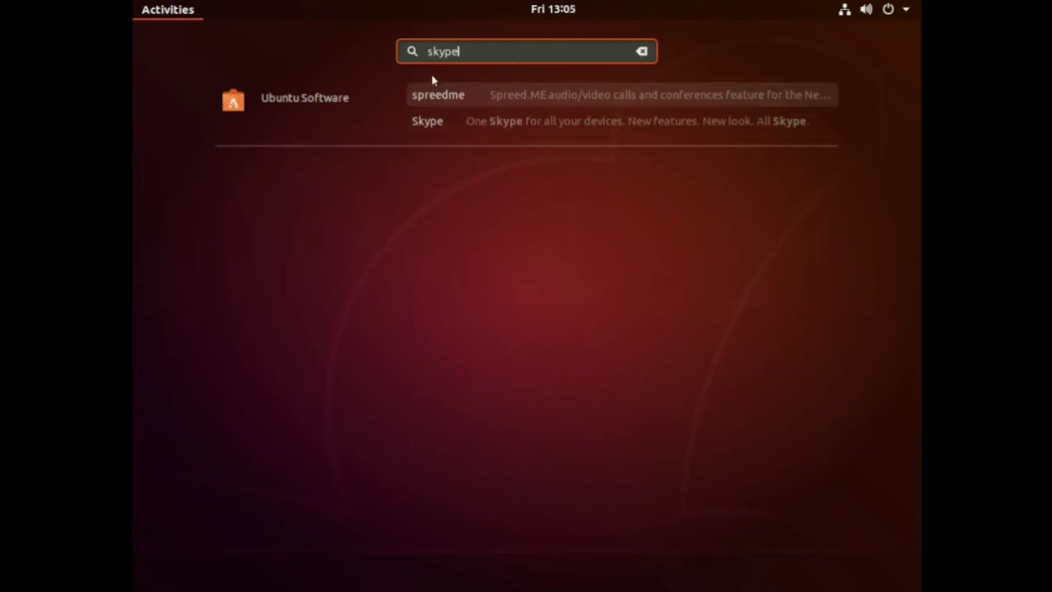
pyautogui.click(428, 123)
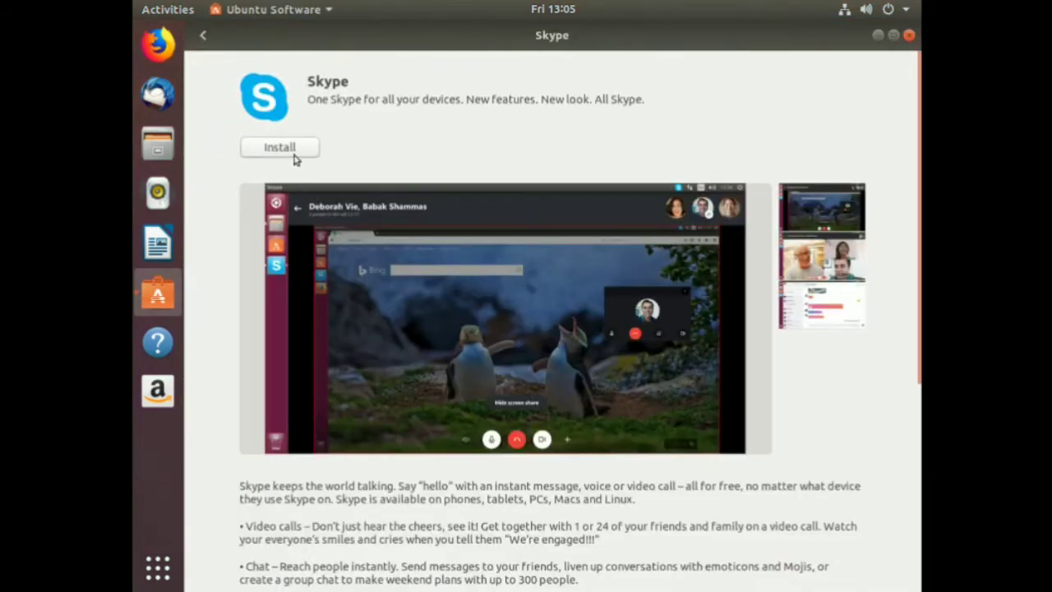
pyautogui.click(294, 155)
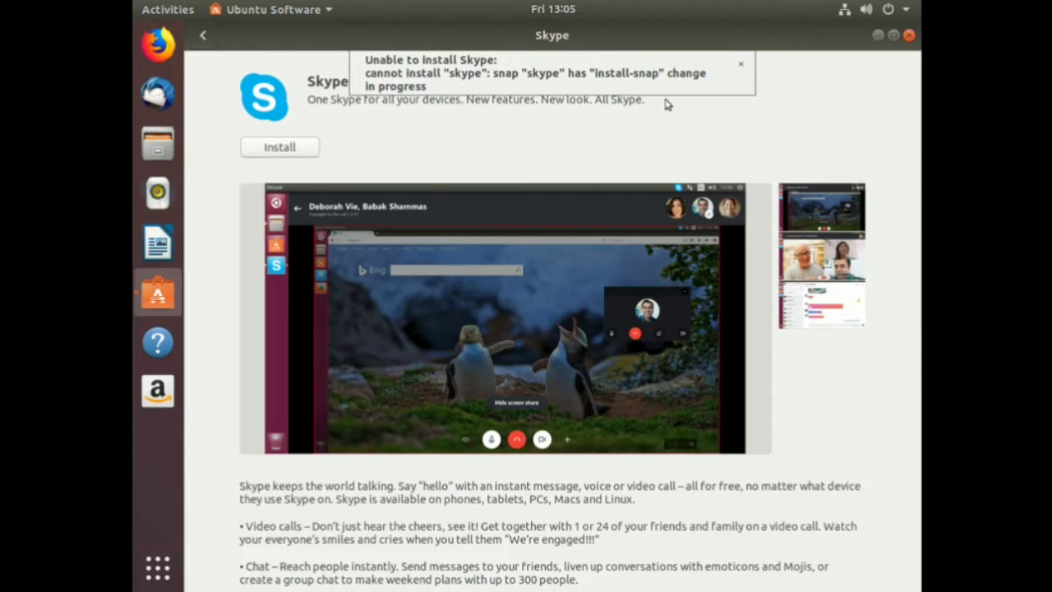
pyautogui.click(744, 66)
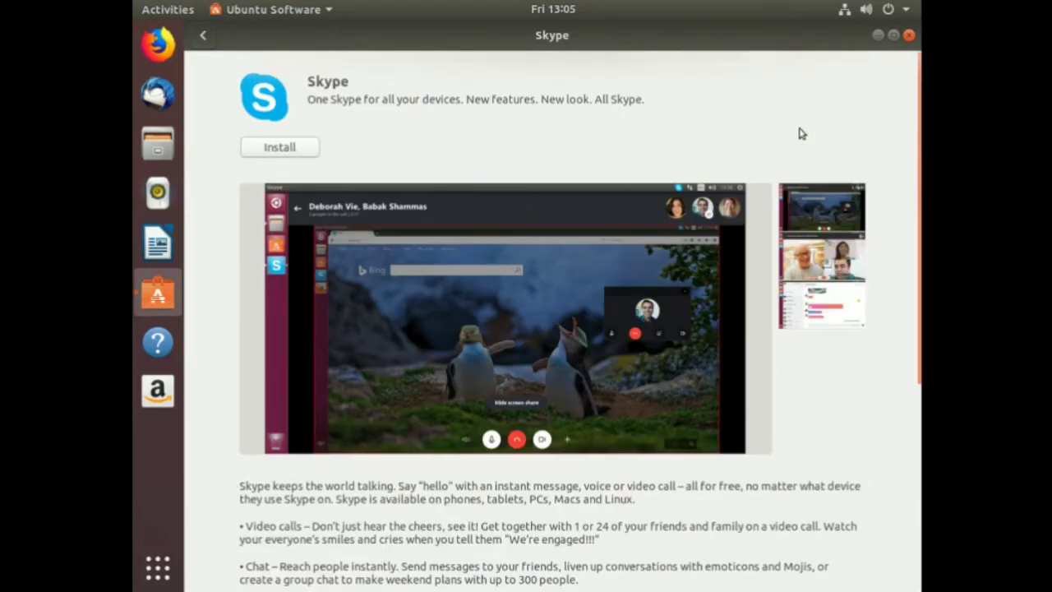
# Clear the skype search and review the list of installed applications.
pyautogui.click(203, 36)
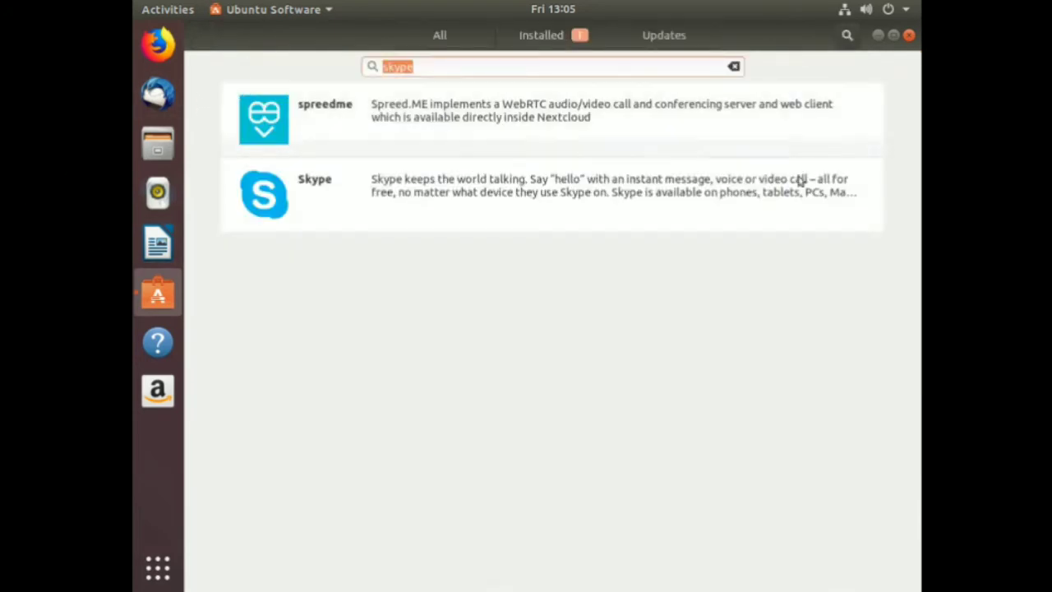
pyautogui.click(734, 66)
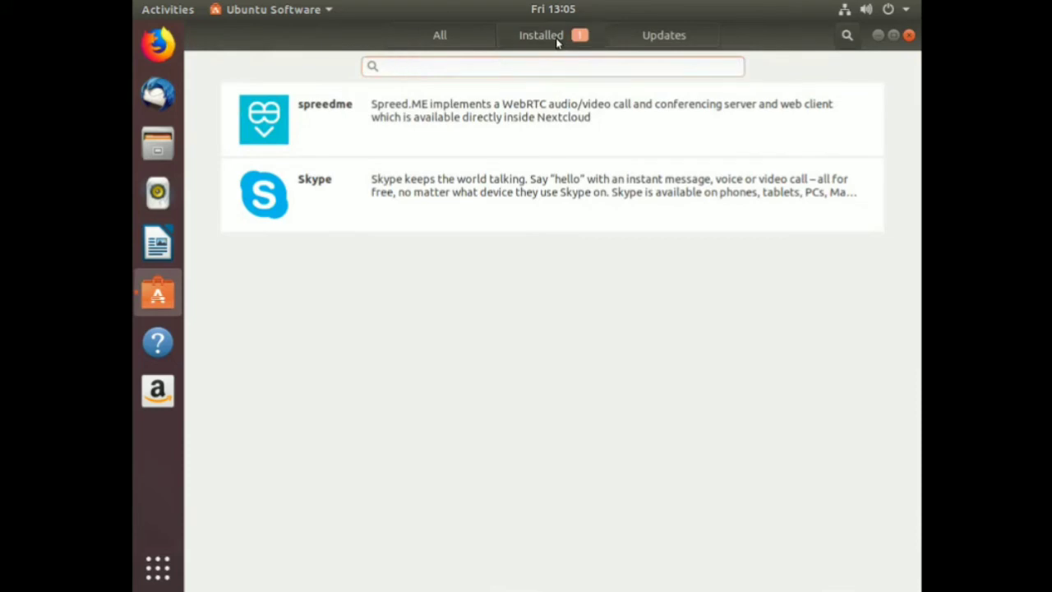
pyautogui.click(554, 38)
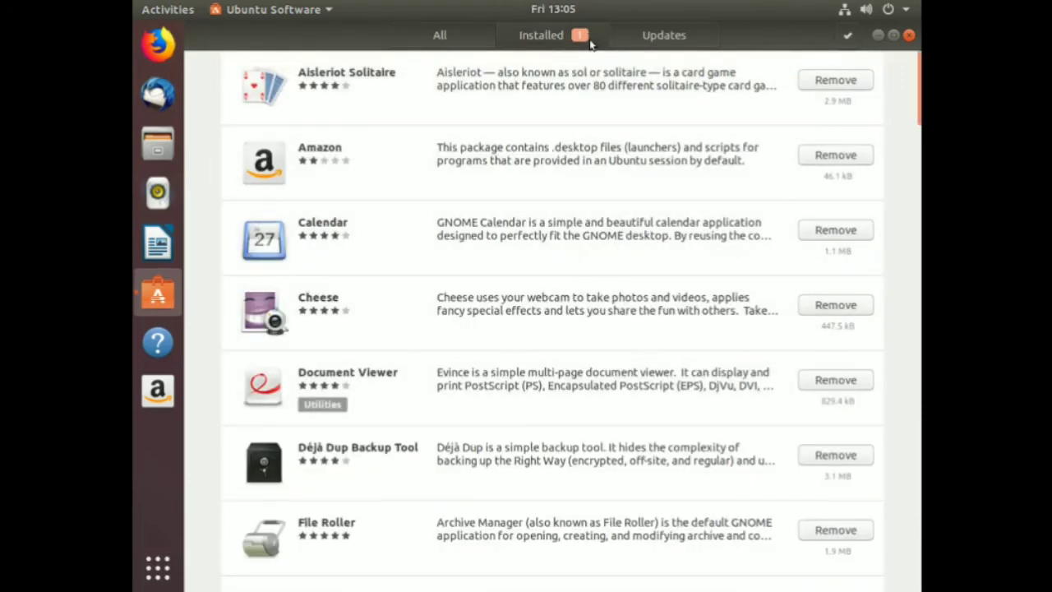
pyautogui.scroll(-1, 644, 342)
pyautogui.scroll(-15, 644, 342)
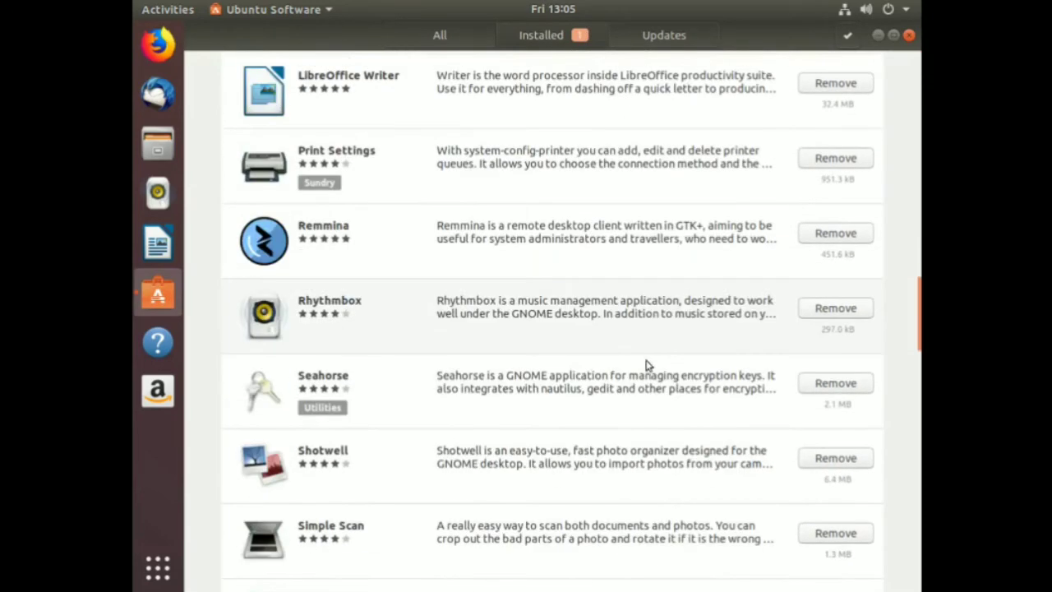
pyautogui.scroll(13, 644, 342)
pyautogui.scroll(3, 638, 396)
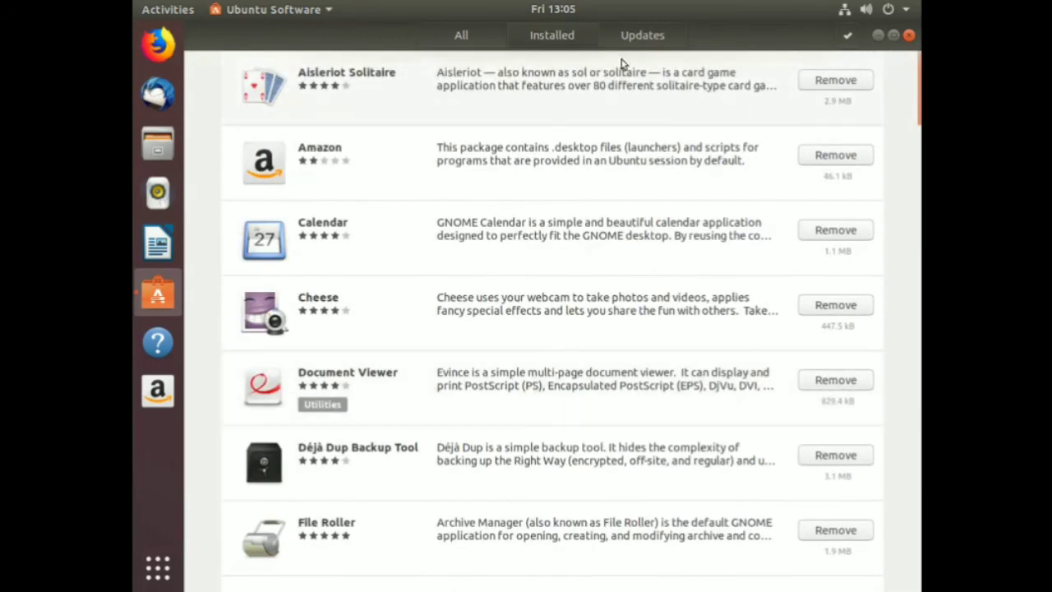
# Check Updates, then return to All and open Skype's page from Editor's Picks.
pyautogui.click(641, 37)
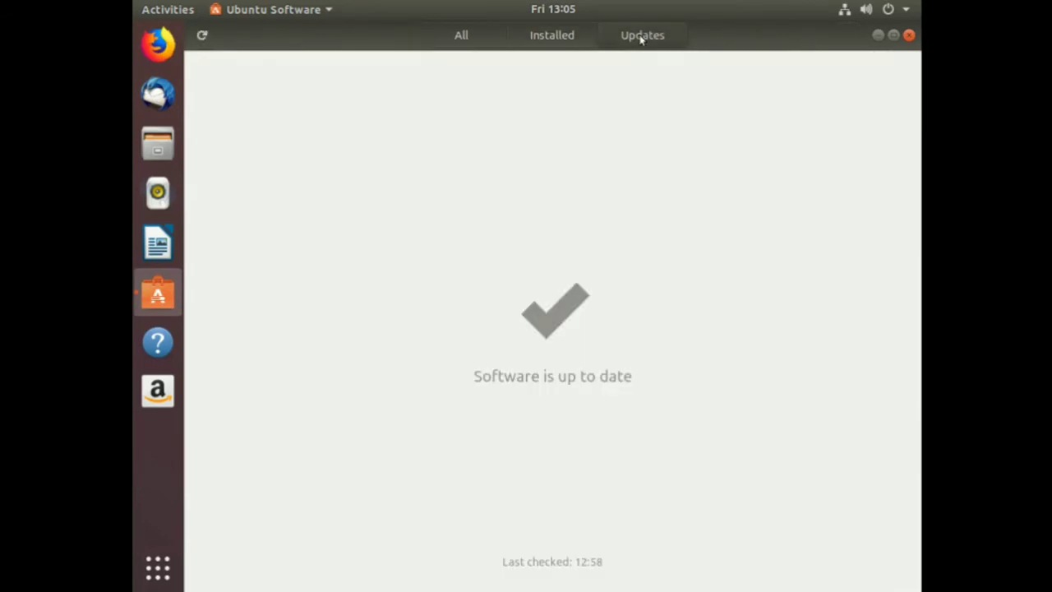
pyautogui.click(467, 37)
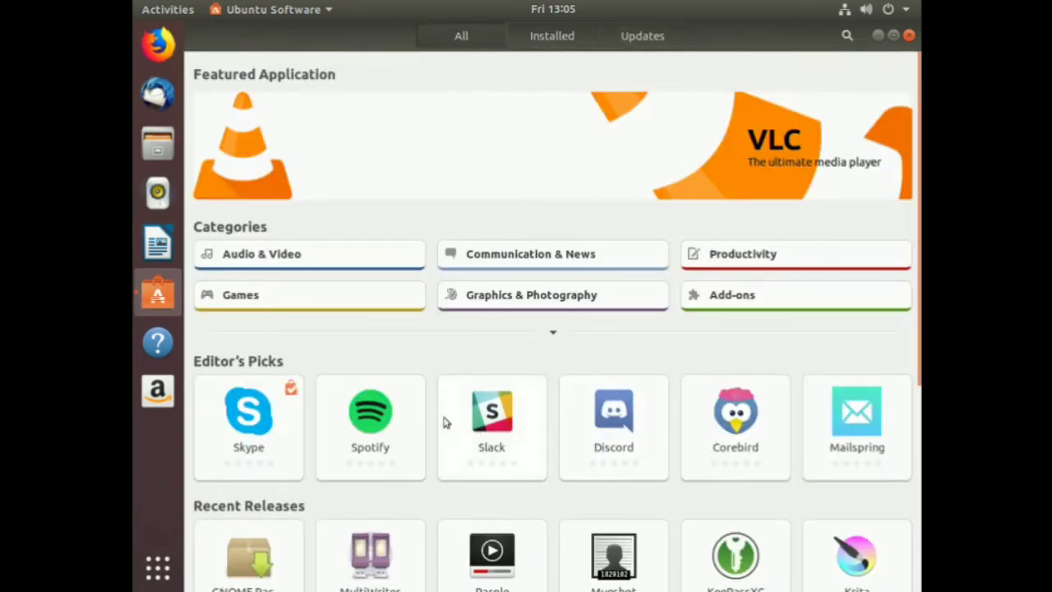
pyautogui.click(270, 443)
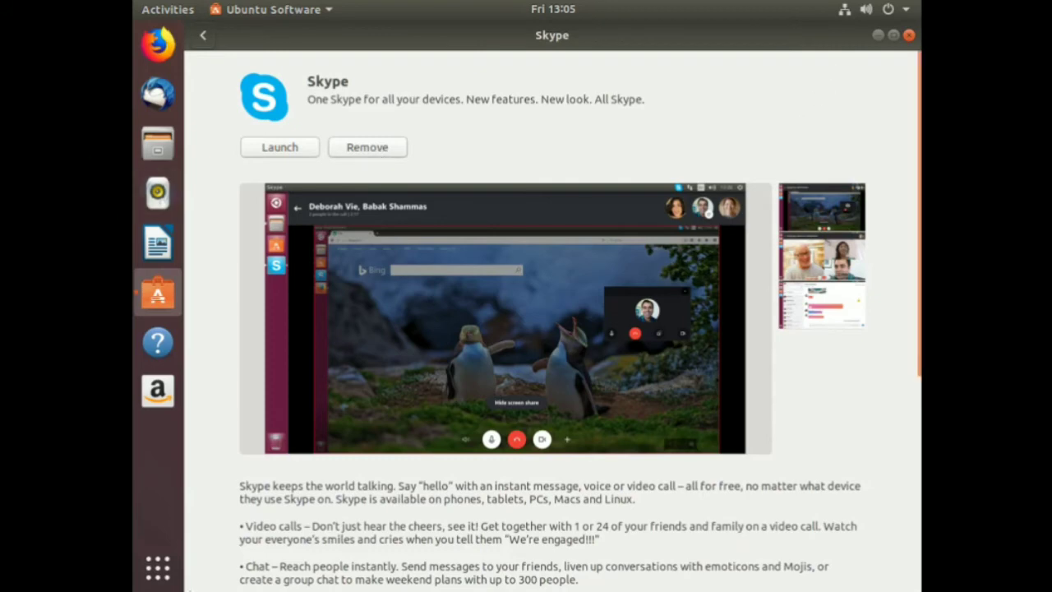
# Launch Skype from the second page of the All applications grid.
pyautogui.click(156, 575)
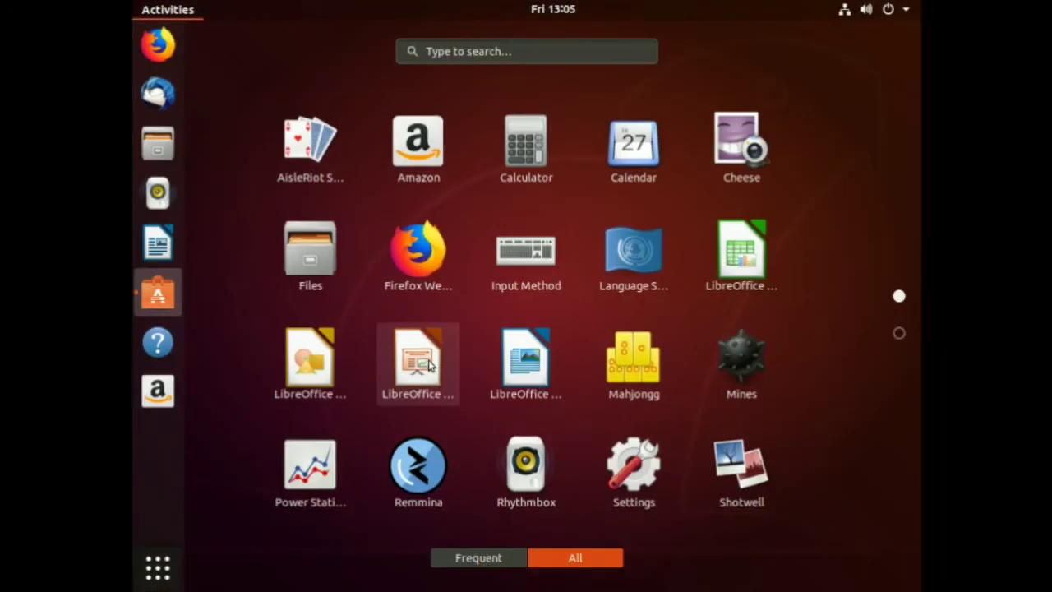
pyautogui.scroll(-1, 257, 94)
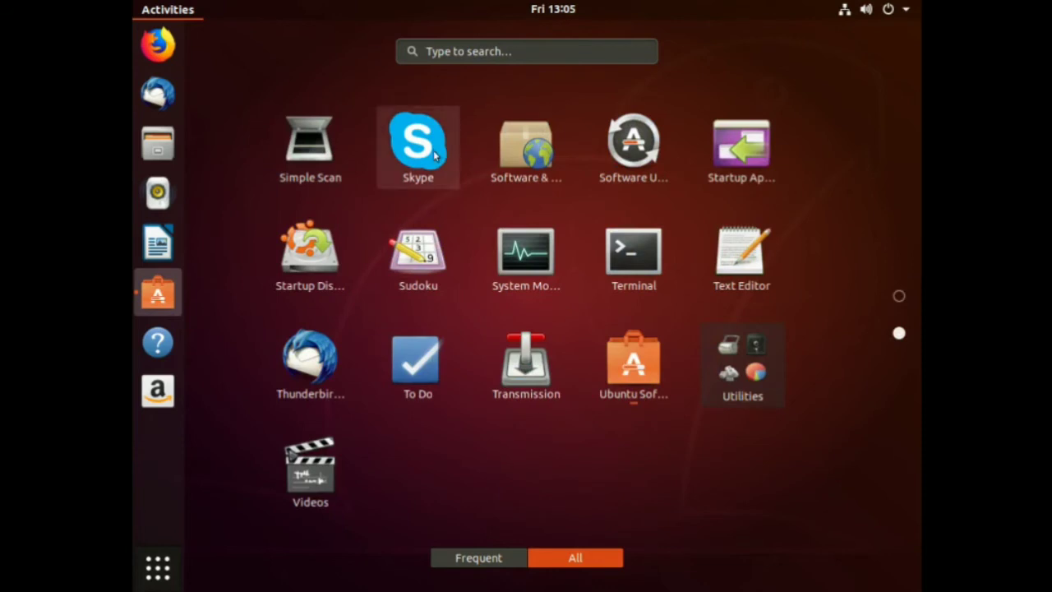
pyautogui.scroll(1, 434, 156)
pyautogui.click(495, 559)
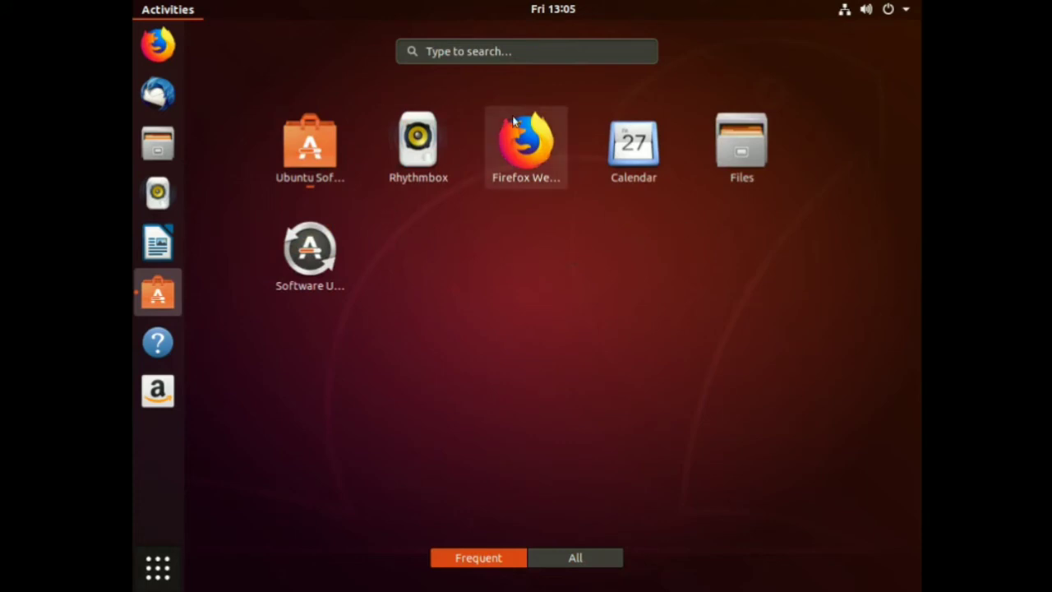
pyautogui.click(545, 558)
pyautogui.scroll(-1, 475, 295)
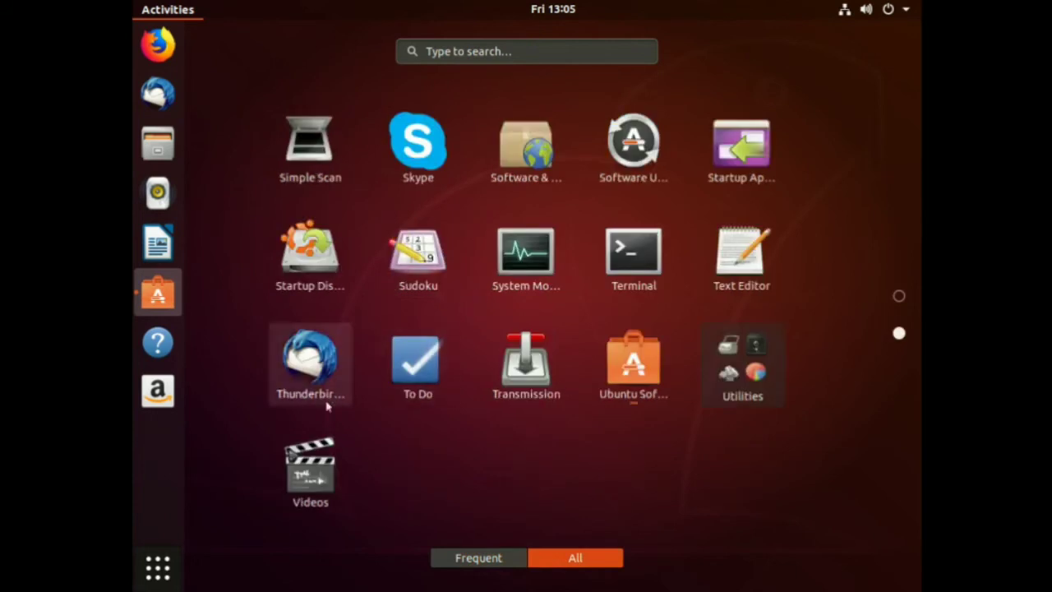
pyautogui.scroll(1, 674, 315)
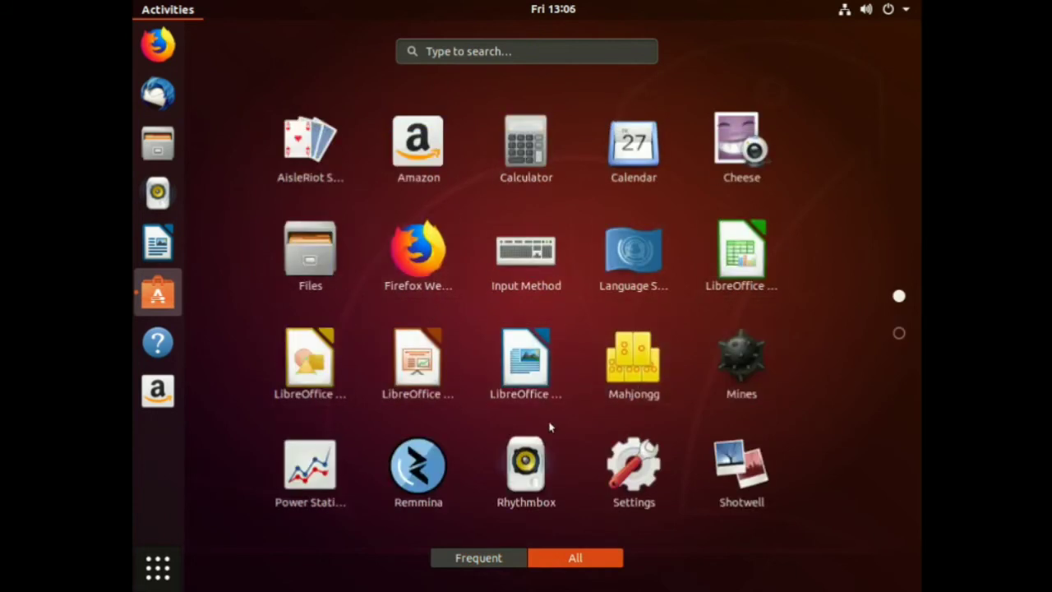
pyautogui.click(900, 333)
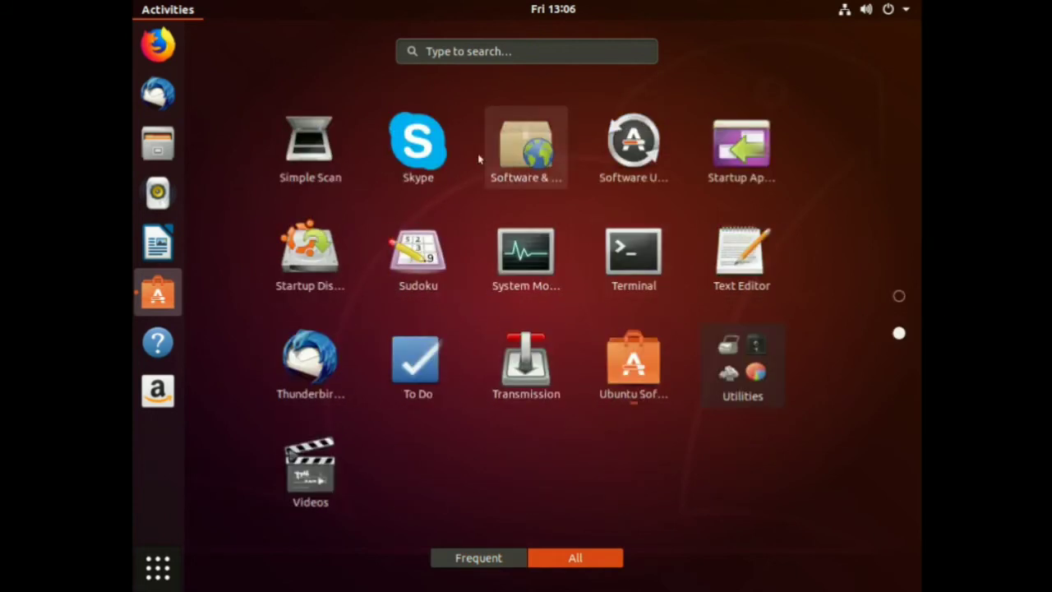
pyautogui.click(406, 148)
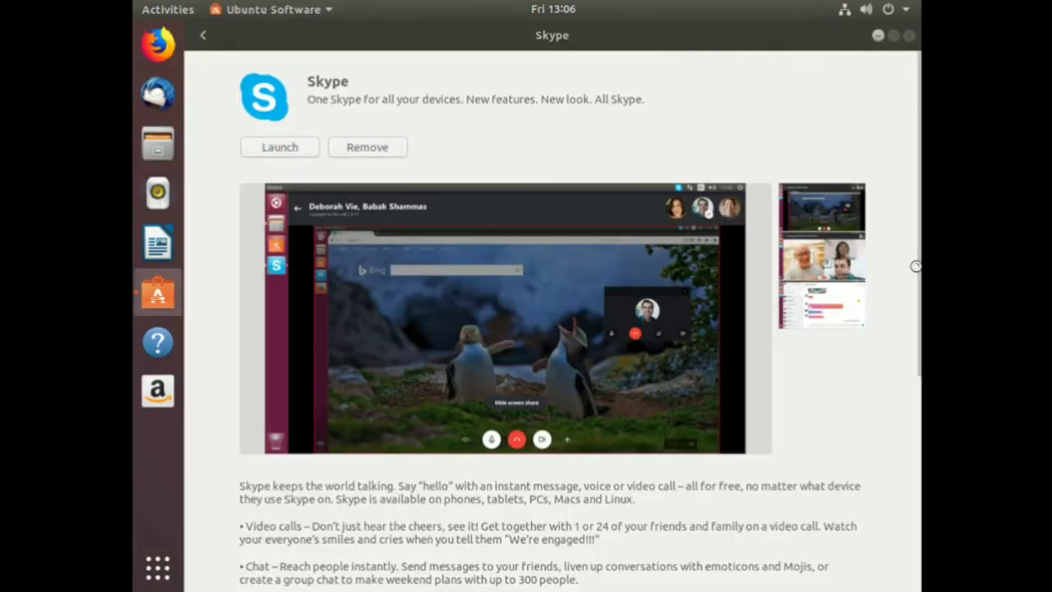
# Minimize Ubuntu Software, then shift the Skype sign-in window slightly and close it.
pyautogui.click(879, 37)
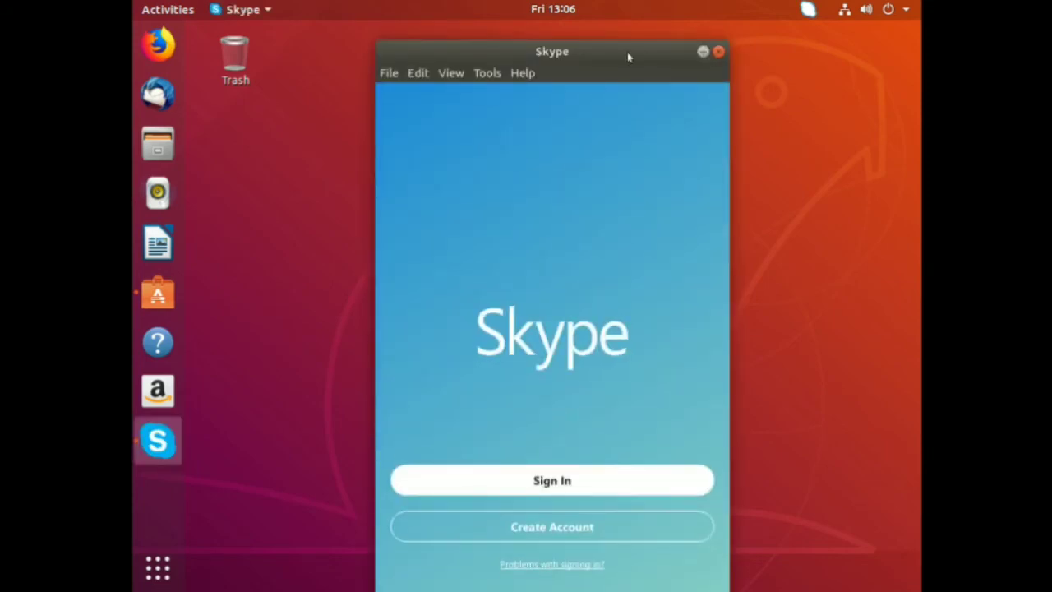
pyautogui.moveTo(548, 51); pyautogui.dragTo(541, 37)
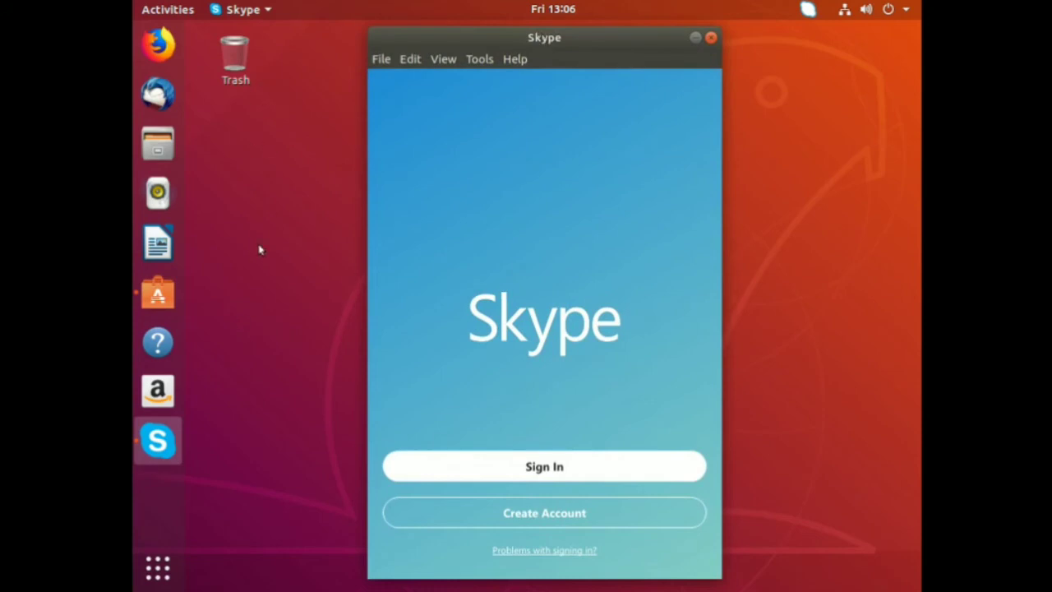
pyautogui.click(711, 38)
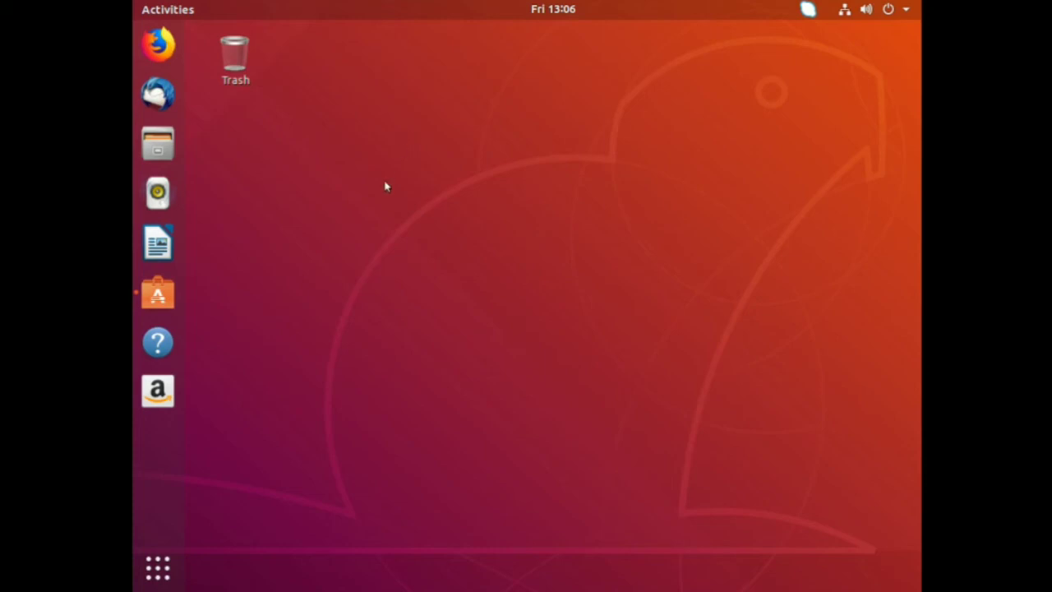
pyautogui.rightClick(451, 149)
pyautogui.click(564, 250)
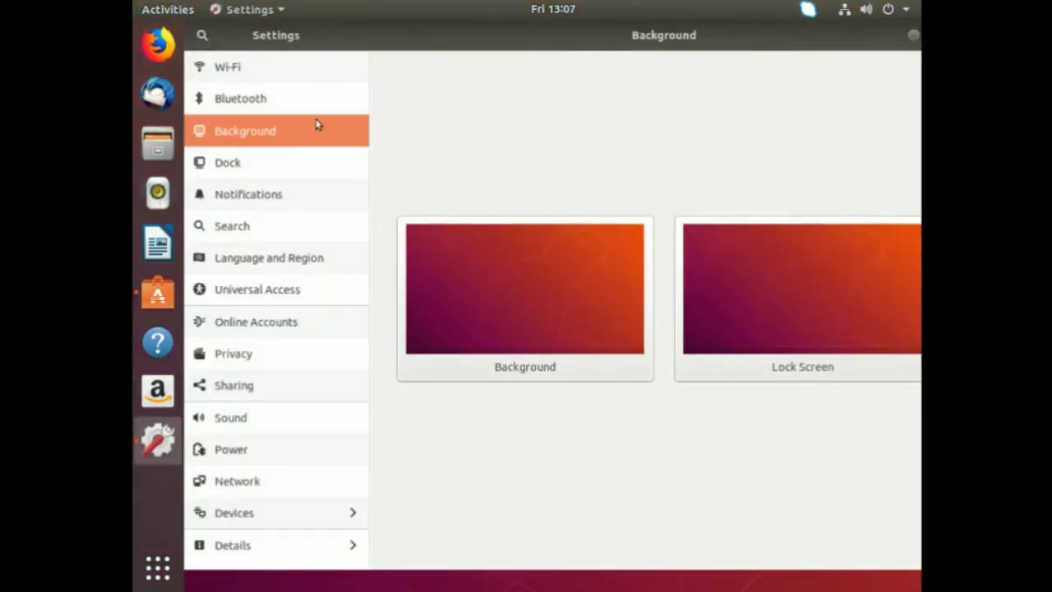
pyautogui.click(913, 35)
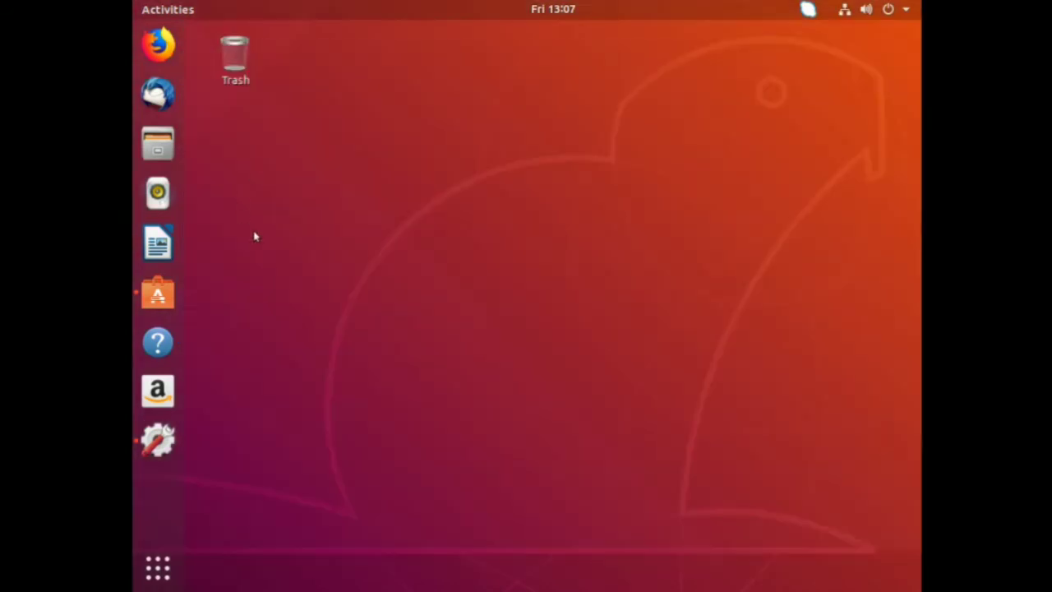
pyautogui.rightClick(490, 160)
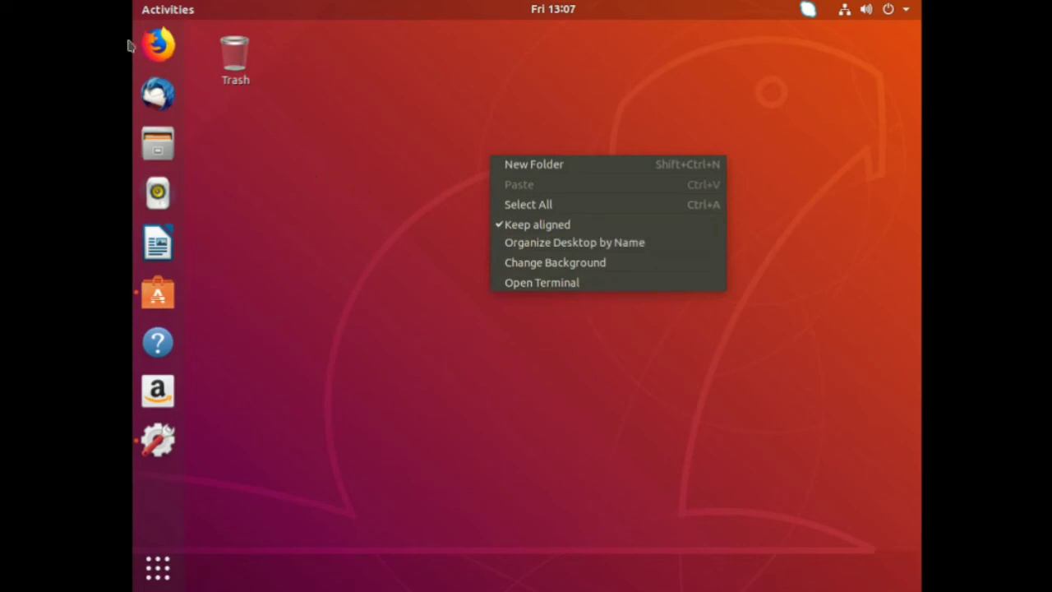
# Launch Firefox, load pixabay.com and scroll down to its photo grid.
pyautogui.click(151, 50)
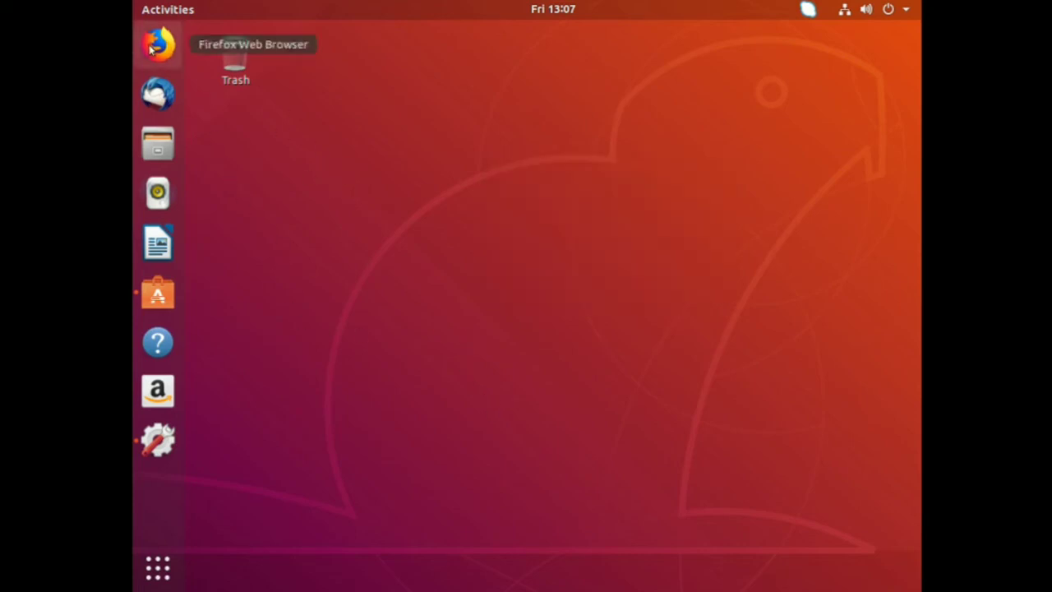
pyautogui.click(150, 49)
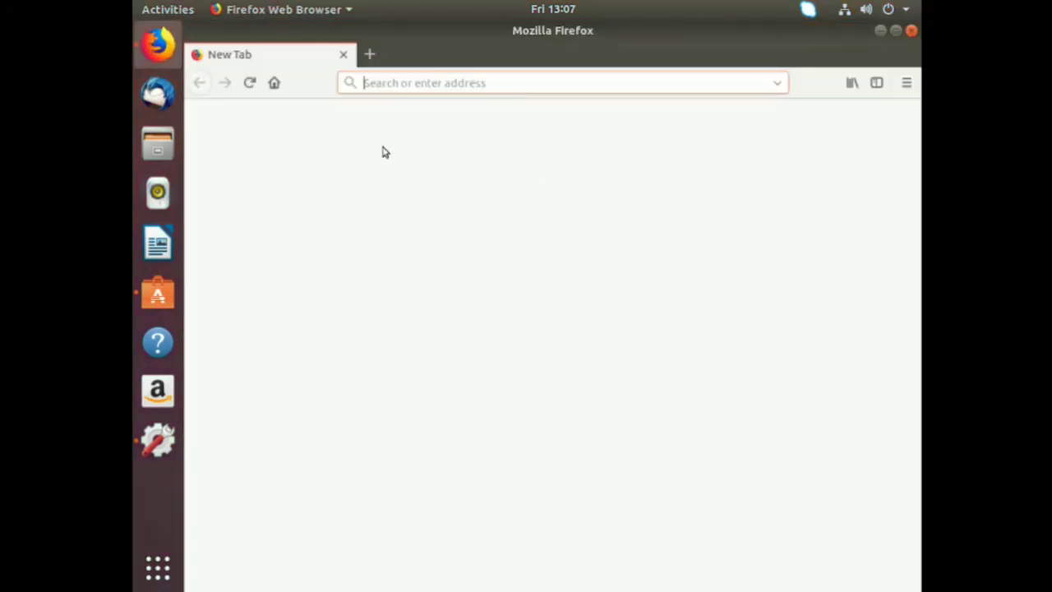
pyautogui.write('pix')
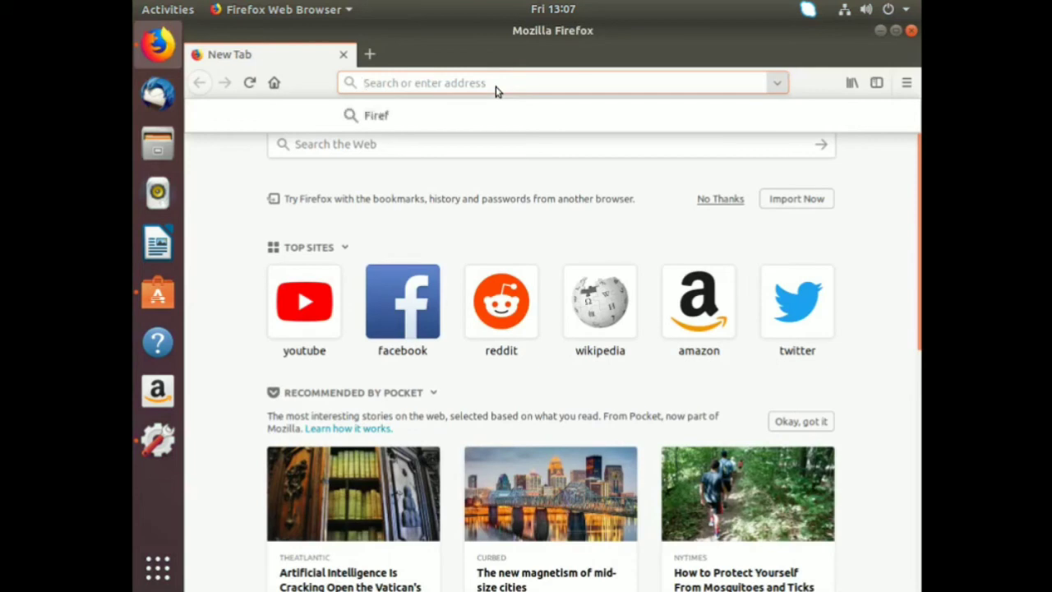
pyautogui.write('abay.com')
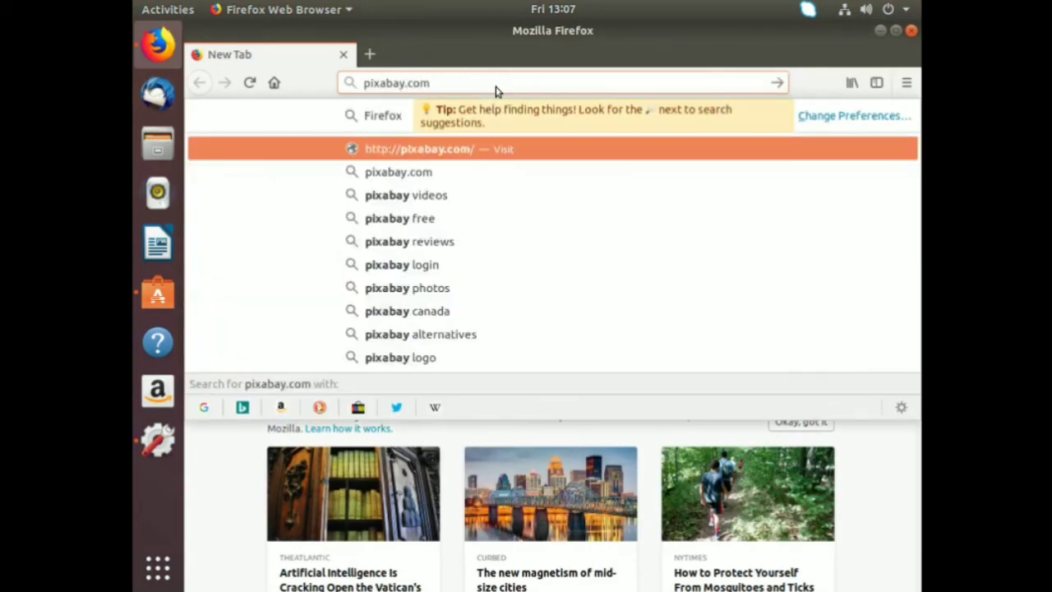
pyautogui.press('Return')
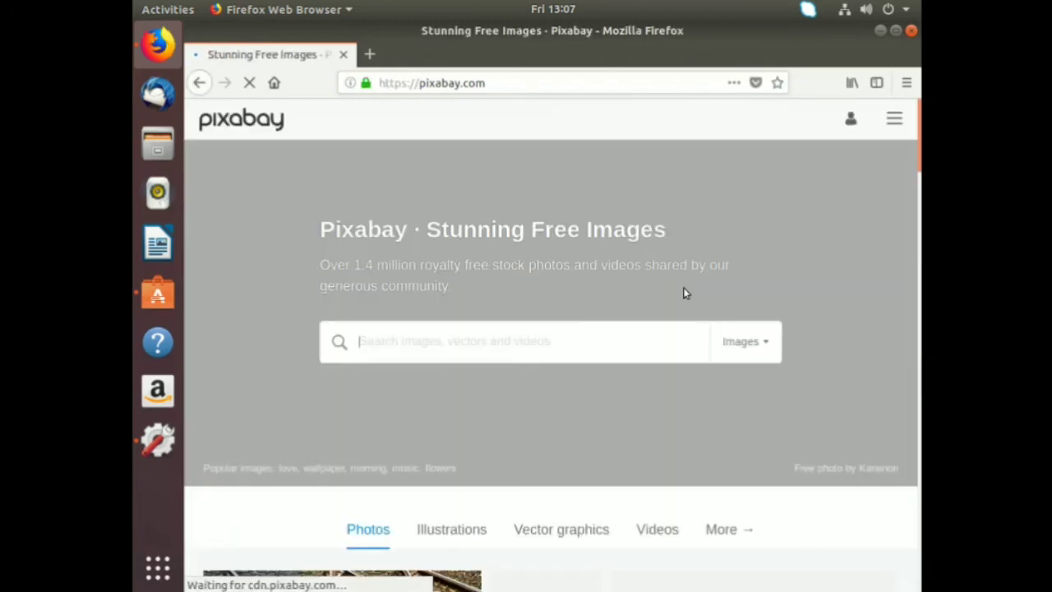
pyautogui.scroll(-5, 686, 291)
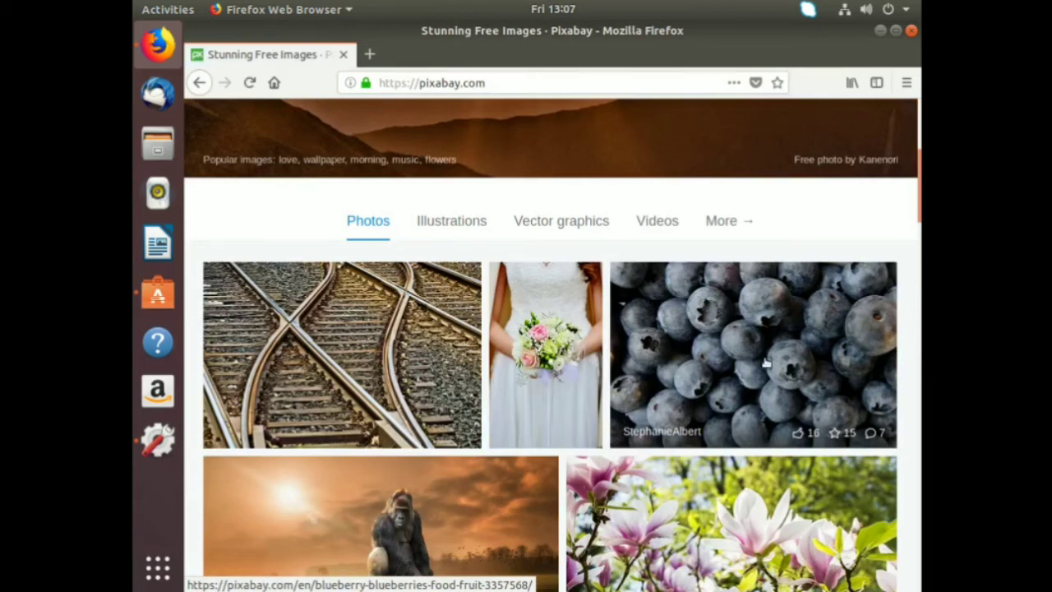
# Open the blueberry photo and request its 1920×1238 download, passing the reCAPTCHA check.
pyautogui.click(764, 362)
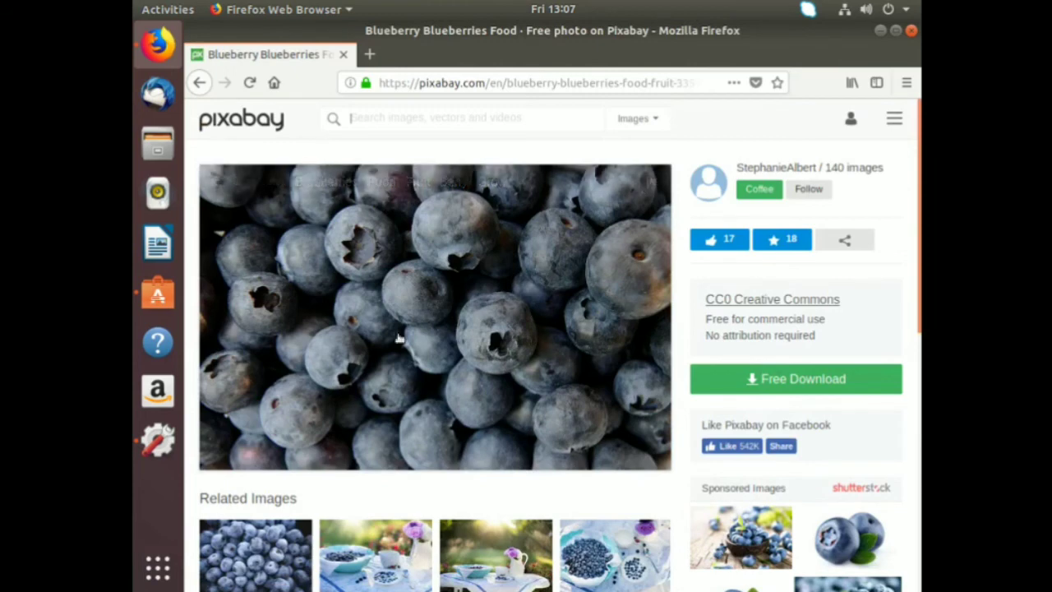
pyautogui.click(754, 381)
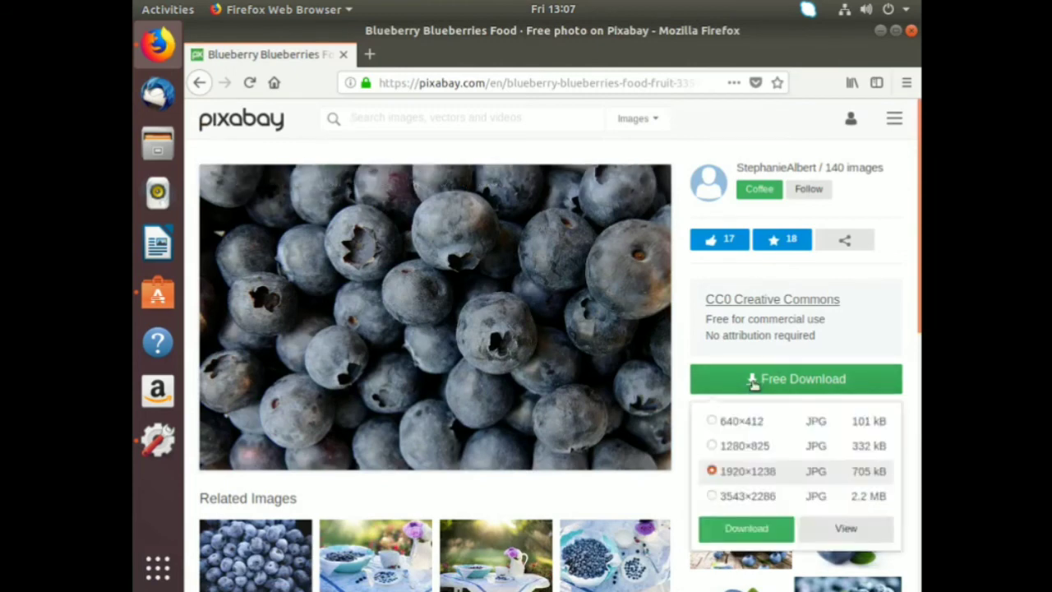
pyautogui.click(747, 527)
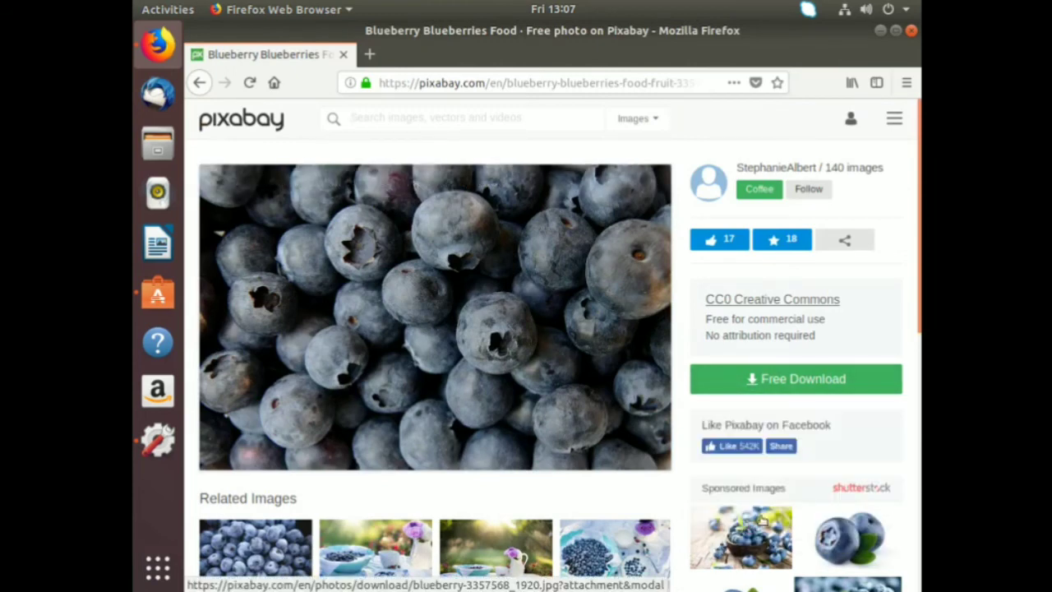
pyautogui.click(485, 393)
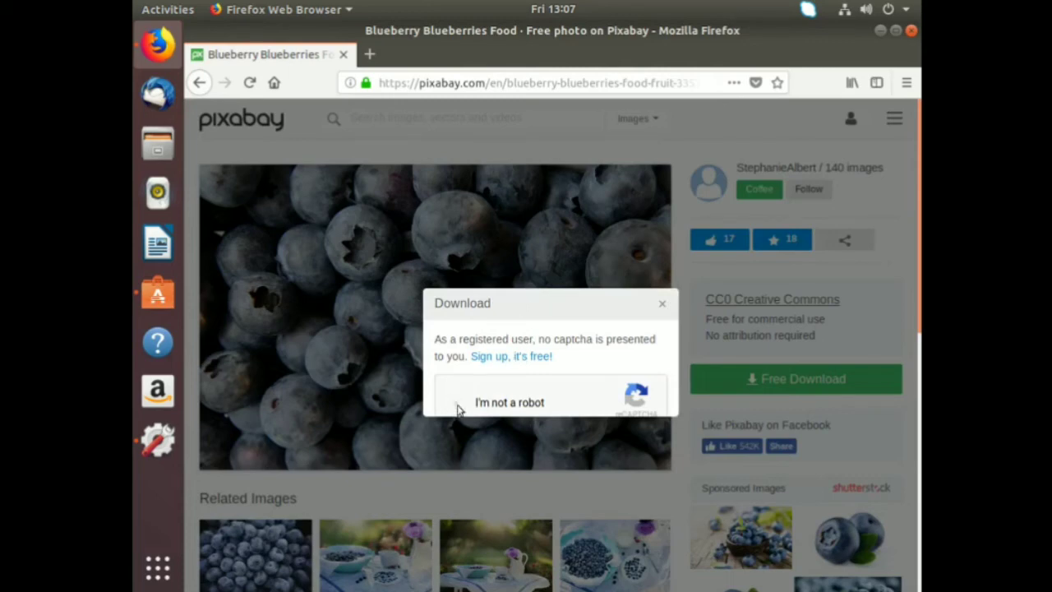
pyautogui.click(454, 403)
pyautogui.scroll(-2, 532, 374)
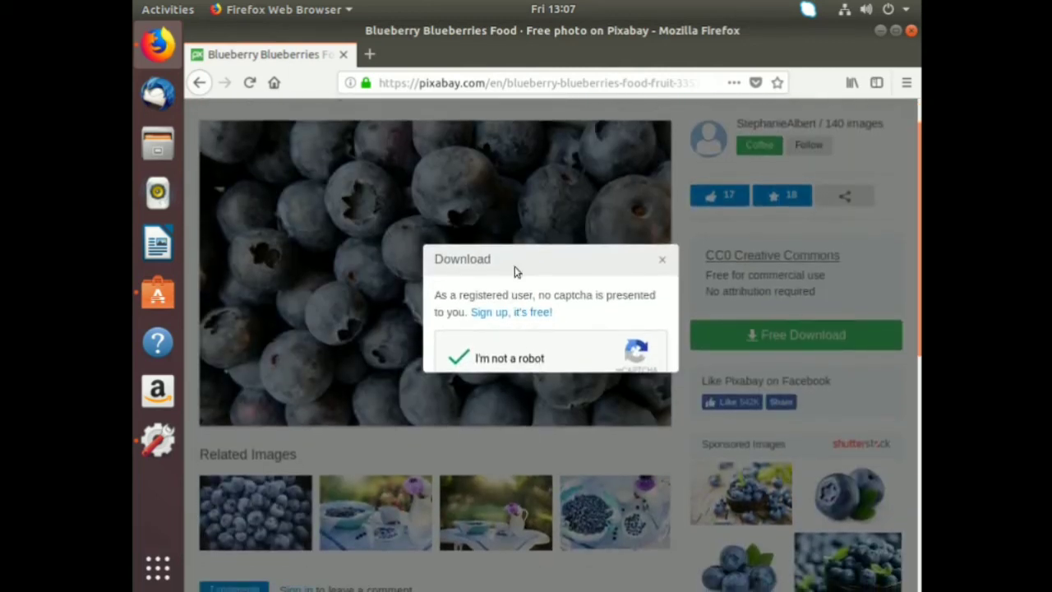
pyautogui.click(663, 262)
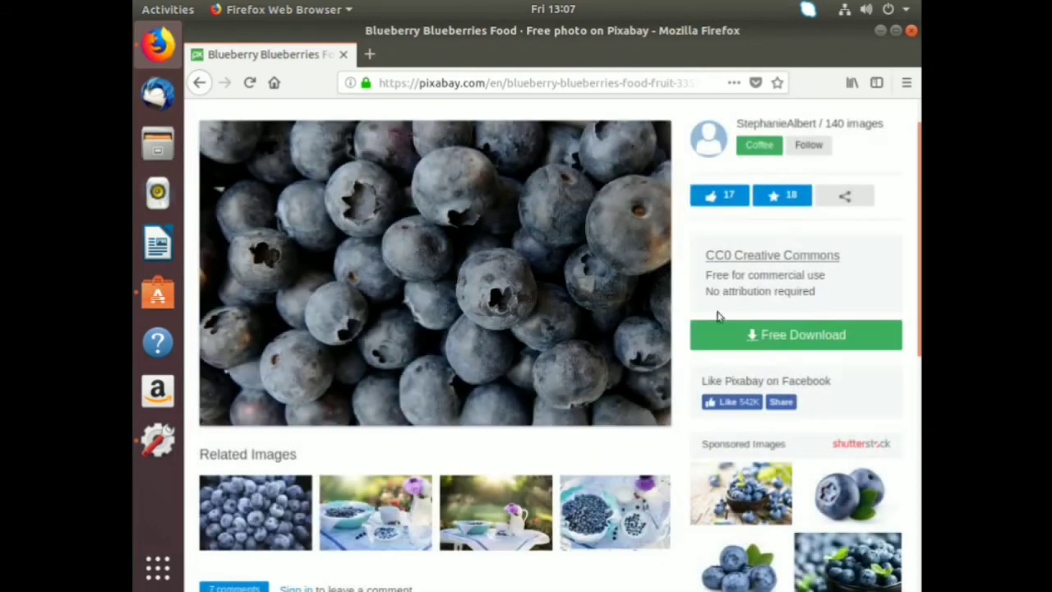
# Request the 1920×1238 download again, save blueberry-3357568_1920.jpg, and minimize Firefox.
pyautogui.click(801, 339)
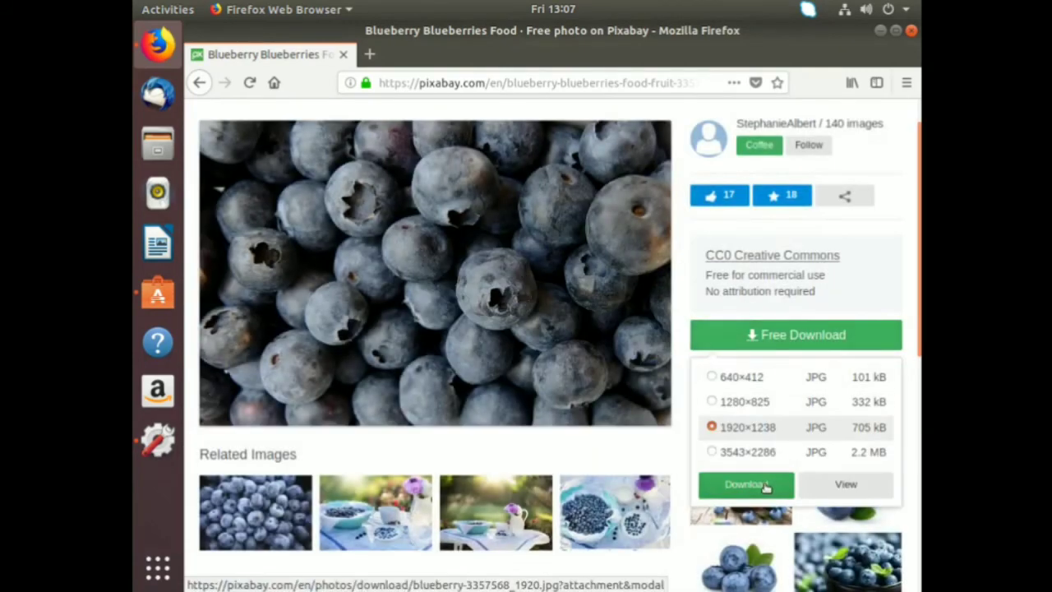
pyautogui.click(766, 486)
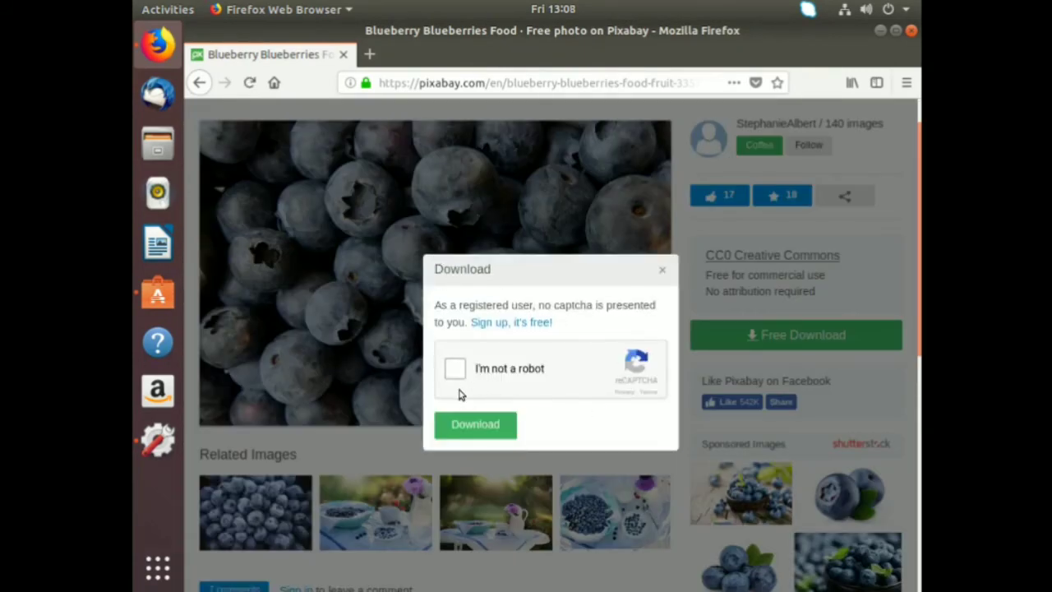
pyautogui.click(455, 369)
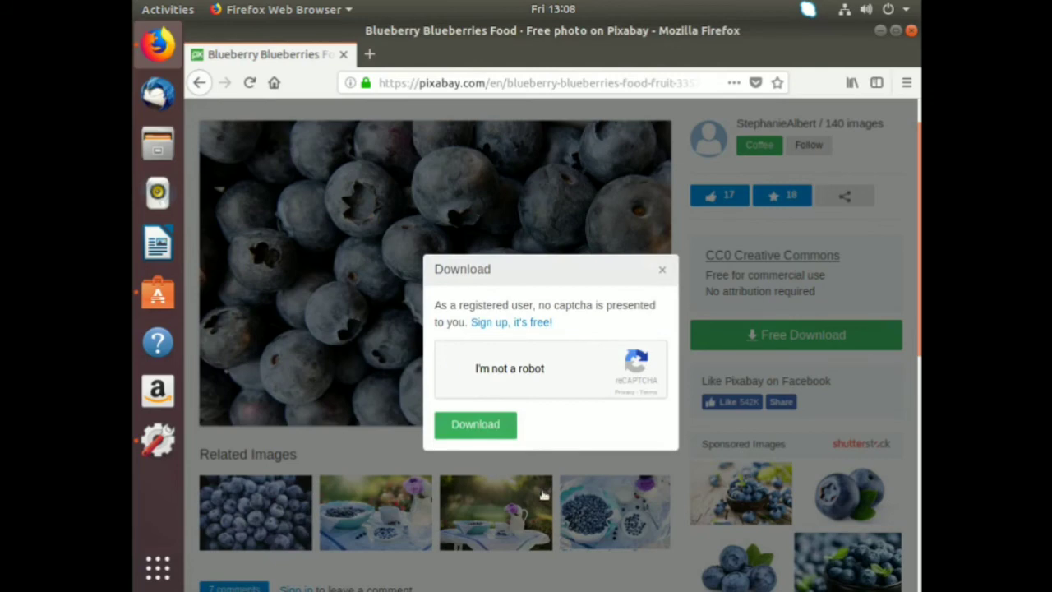
pyautogui.click(476, 425)
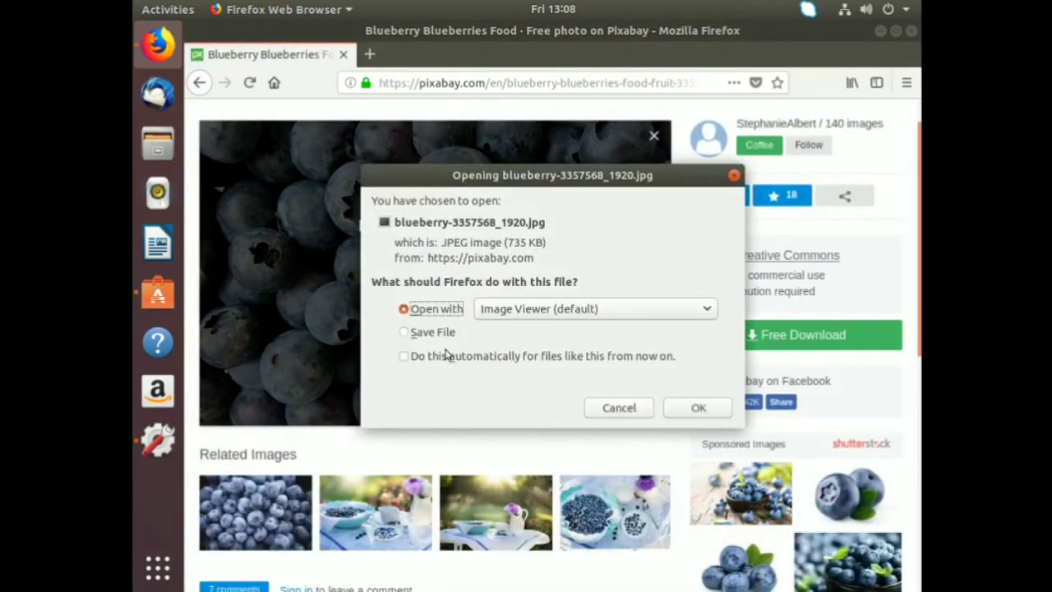
pyautogui.click(424, 333)
pyautogui.click(696, 409)
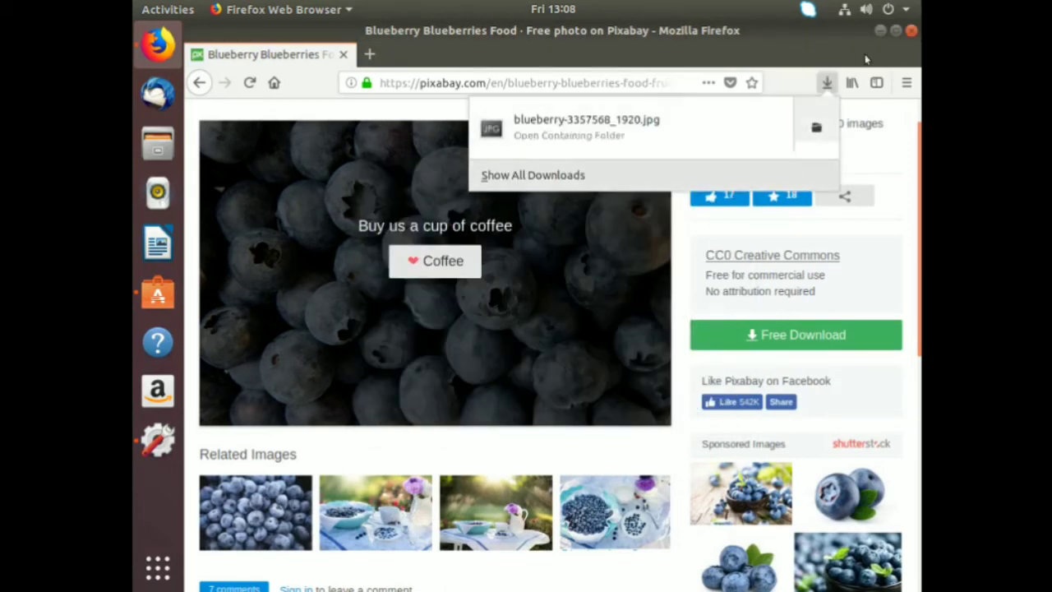
pyautogui.click(876, 31)
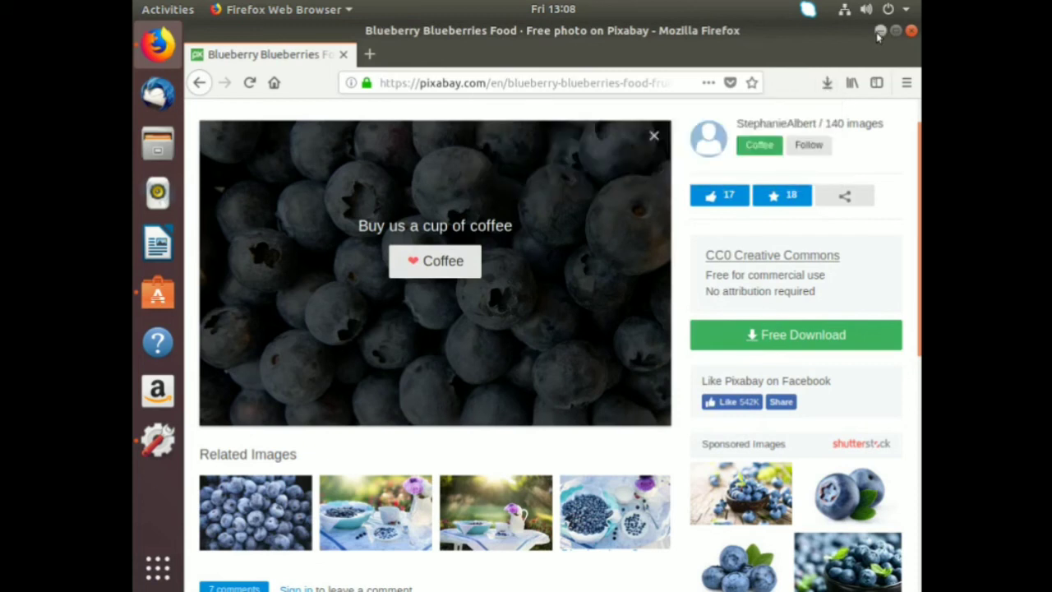
pyautogui.click(880, 32)
pyautogui.rightClick(392, 206)
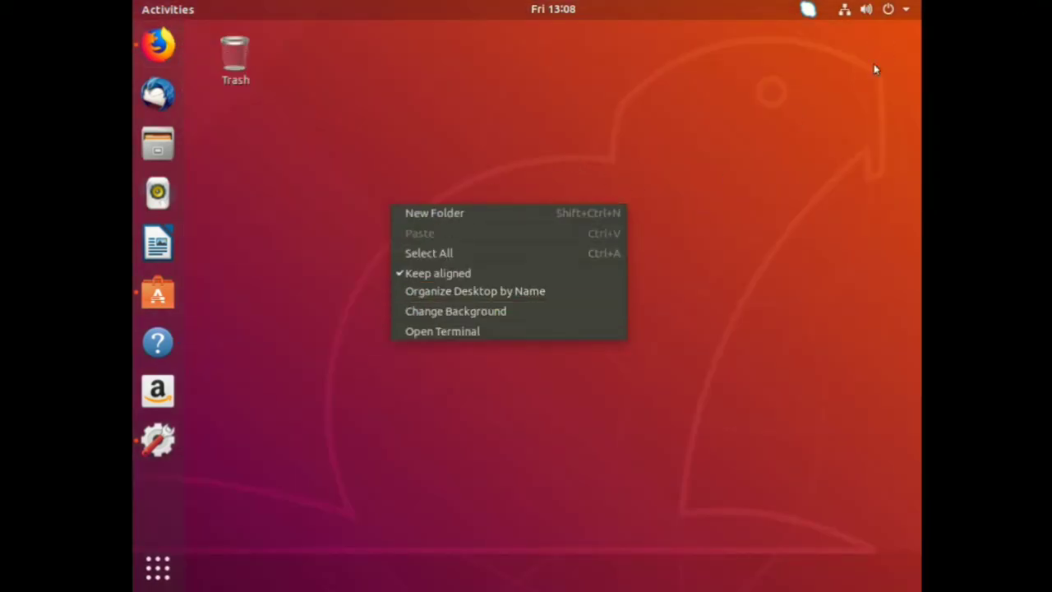
pyautogui.click(819, 55)
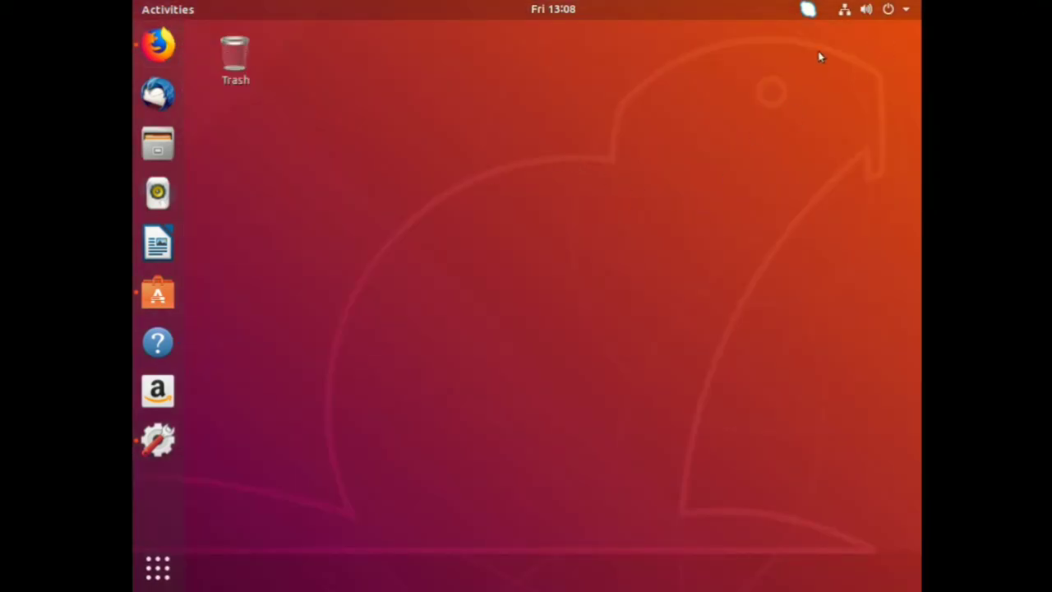
pyautogui.click(910, 17)
pyautogui.click(729, 177)
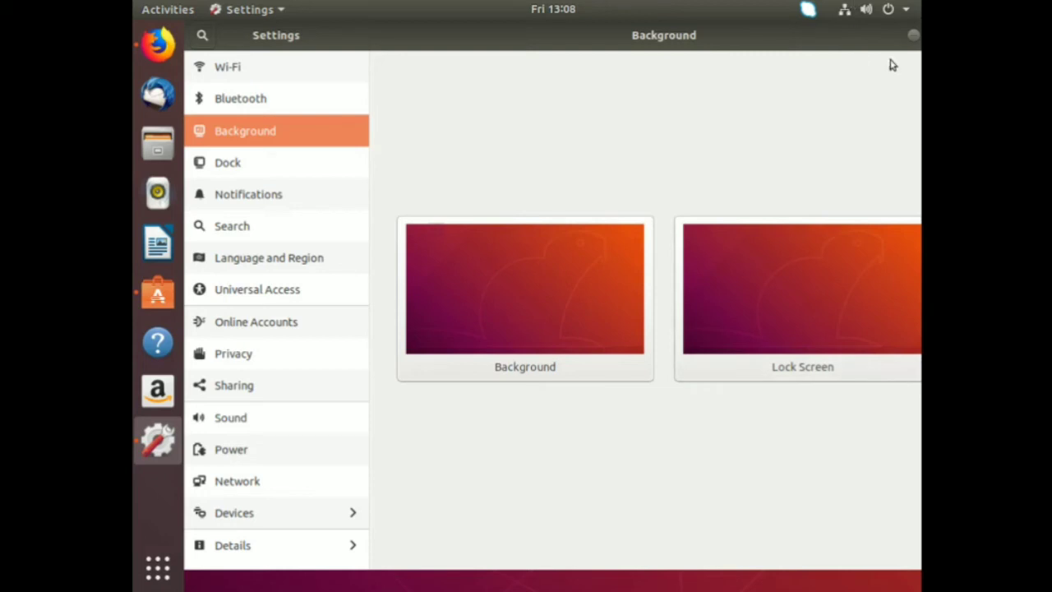
pyautogui.click(914, 36)
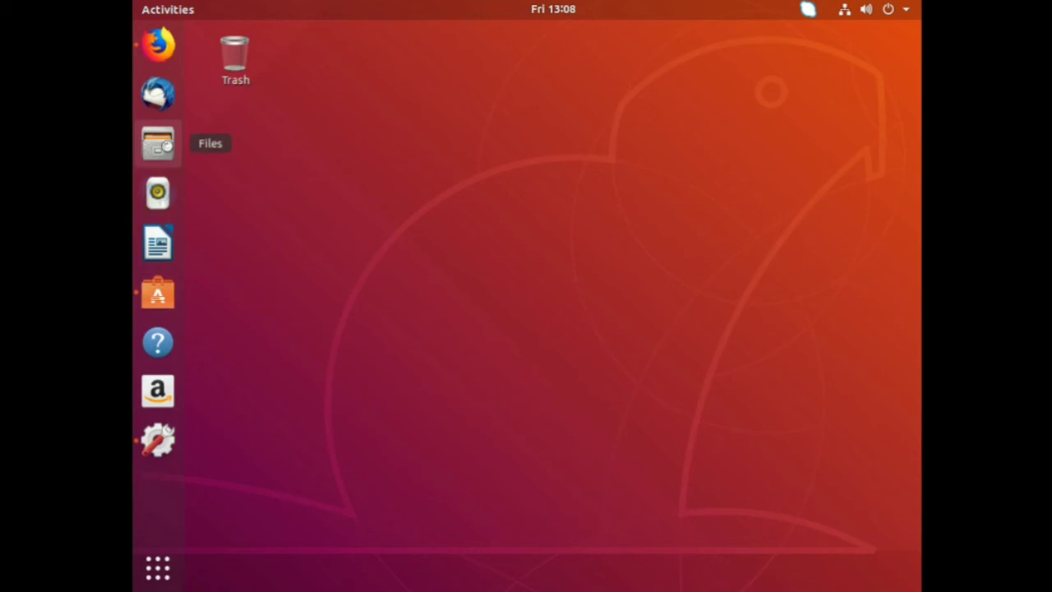
# Set blueberry-3357568_1920.jpg from Downloads as the wallpaper, then bring Firefox back.
pyautogui.click(170, 143)
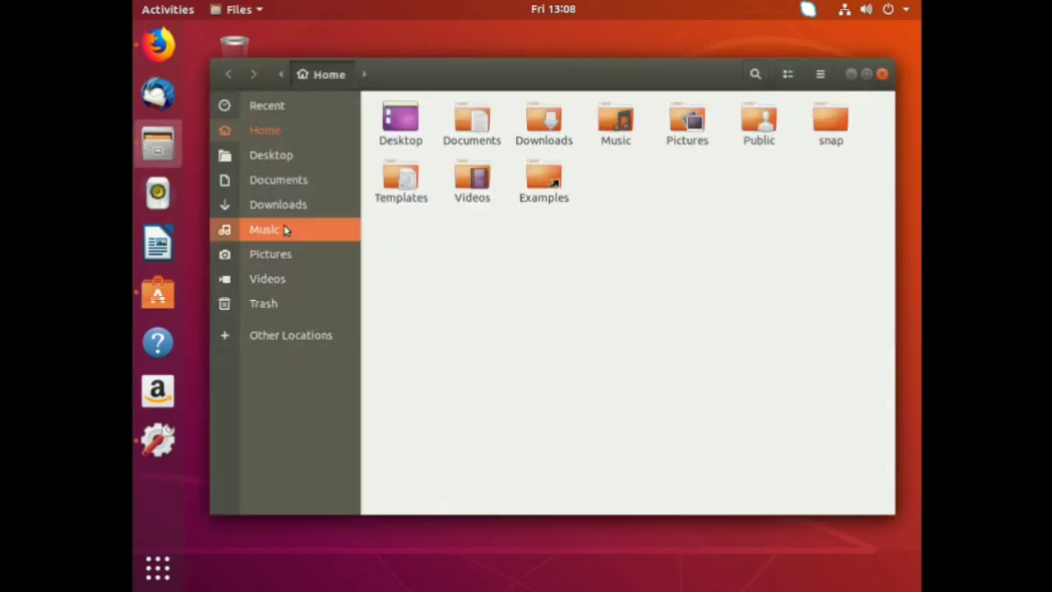
pyautogui.click(282, 204)
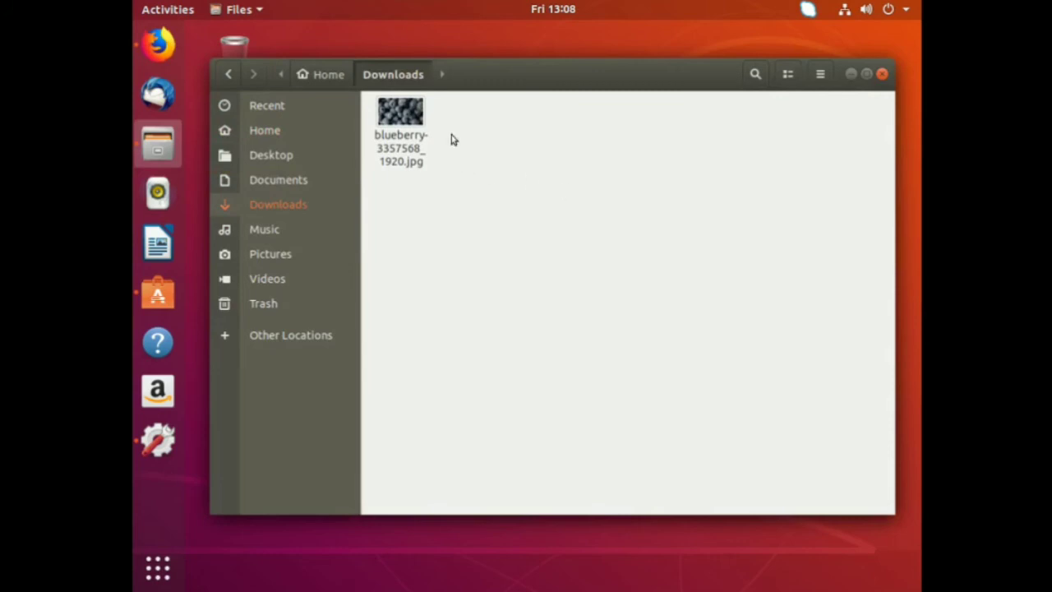
pyautogui.rightClick(412, 119)
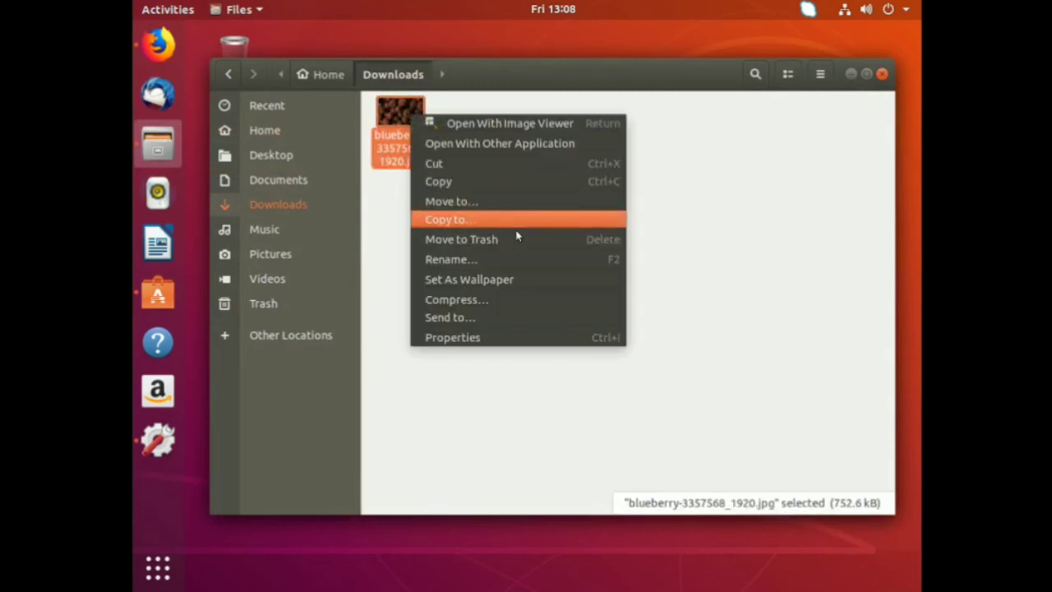
pyautogui.click(526, 279)
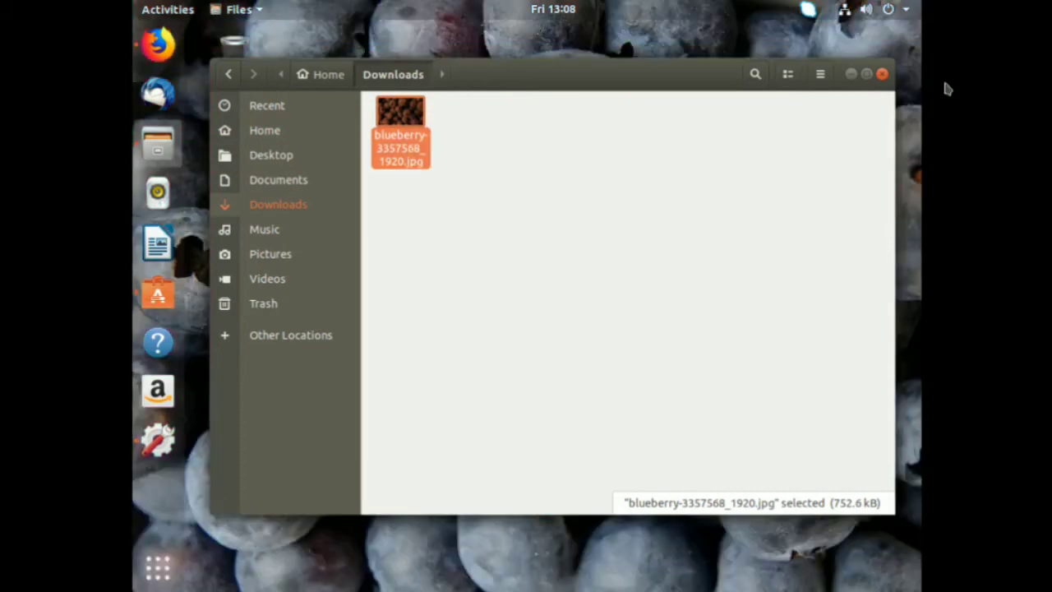
pyautogui.click(851, 74)
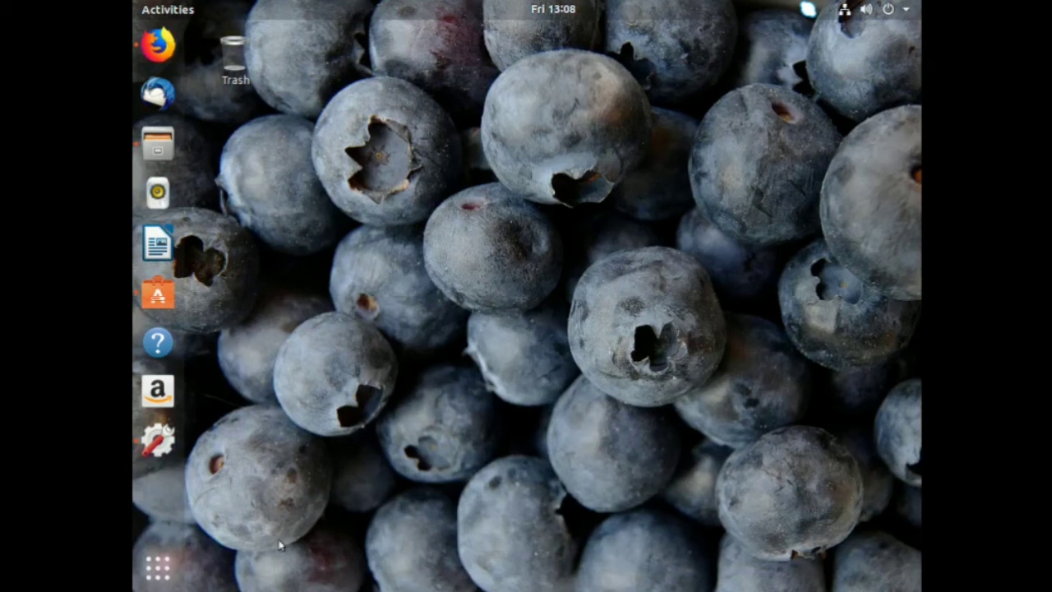
pyautogui.click(158, 45)
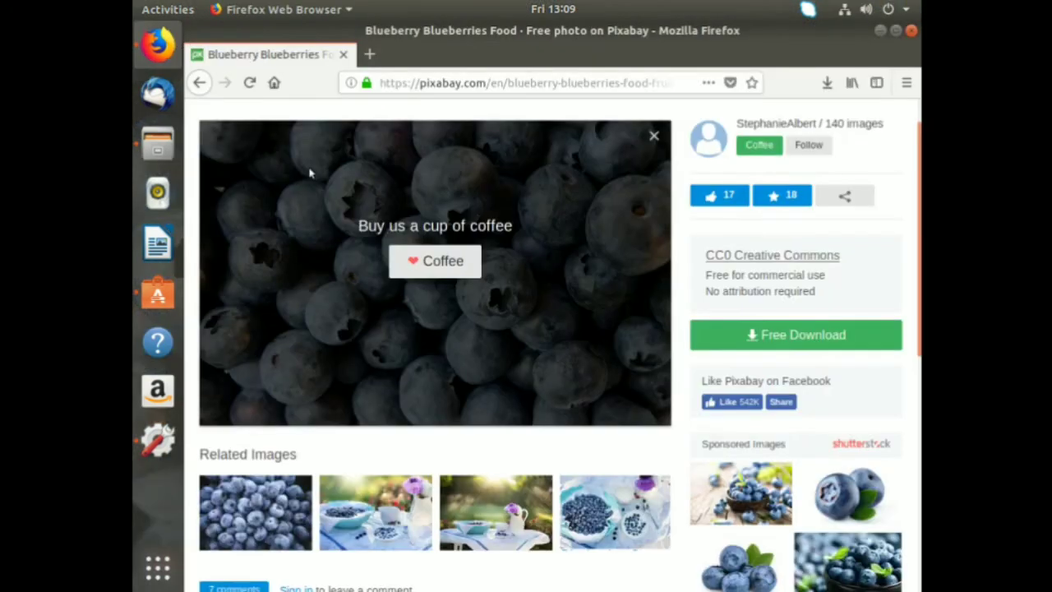
# Load youtube.com/freethinkeratlarge in a new tab and pause the channel trailer.
pyautogui.click(369, 54)
pyautogui.write('you')
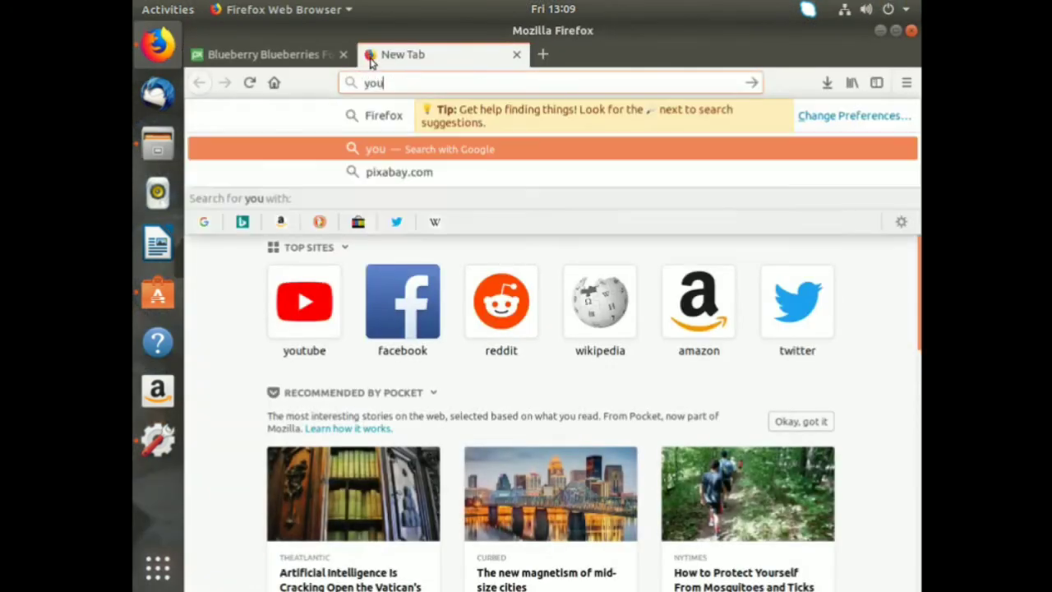
pyautogui.write('tub')
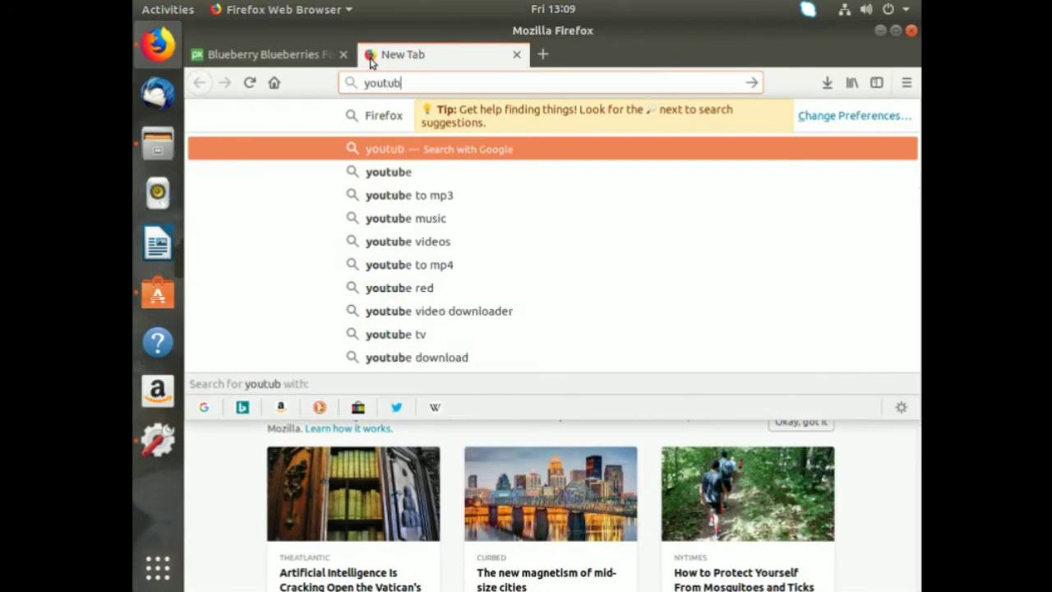
pyautogui.write('e.com/free')
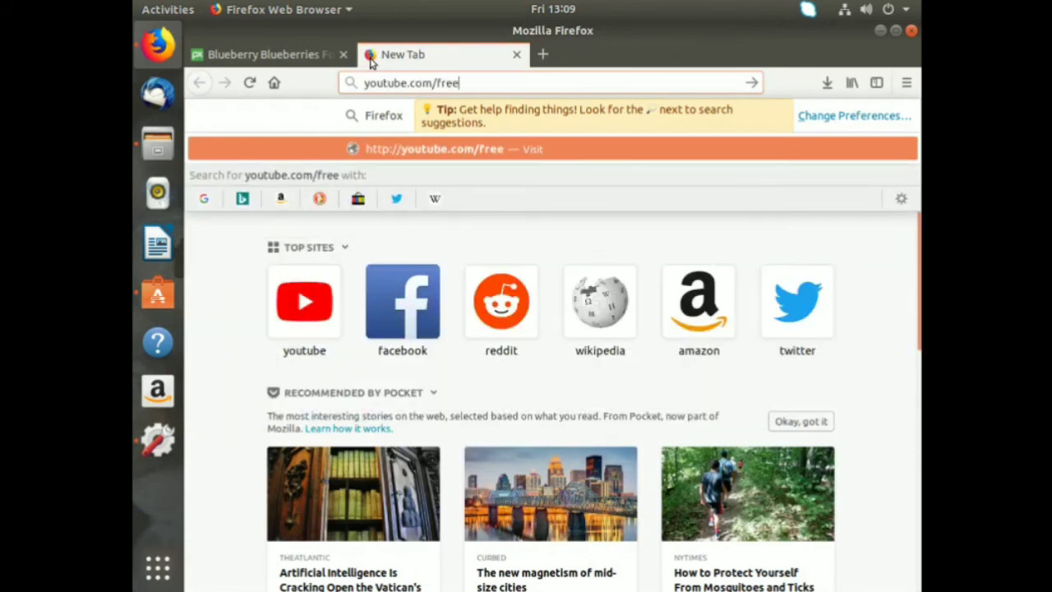
pyautogui.write('thinkeratlarge')
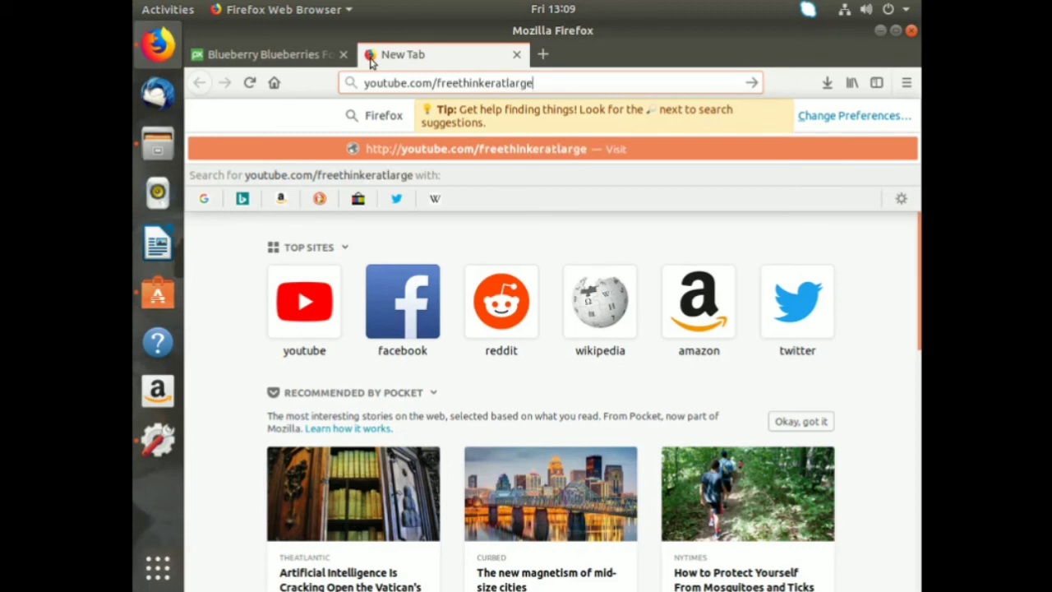
pyautogui.press('Return')
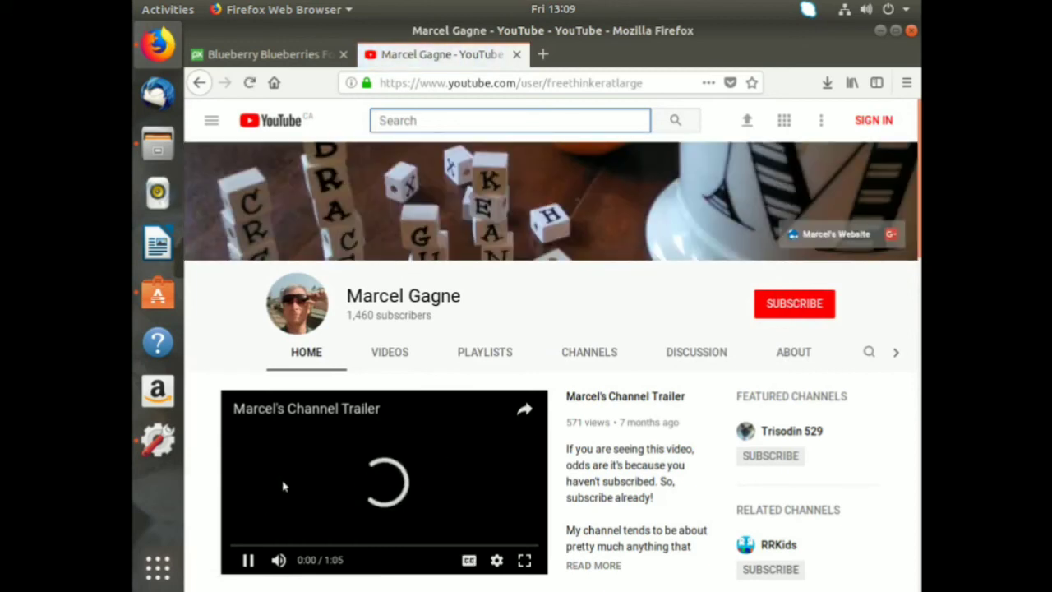
pyautogui.click(249, 560)
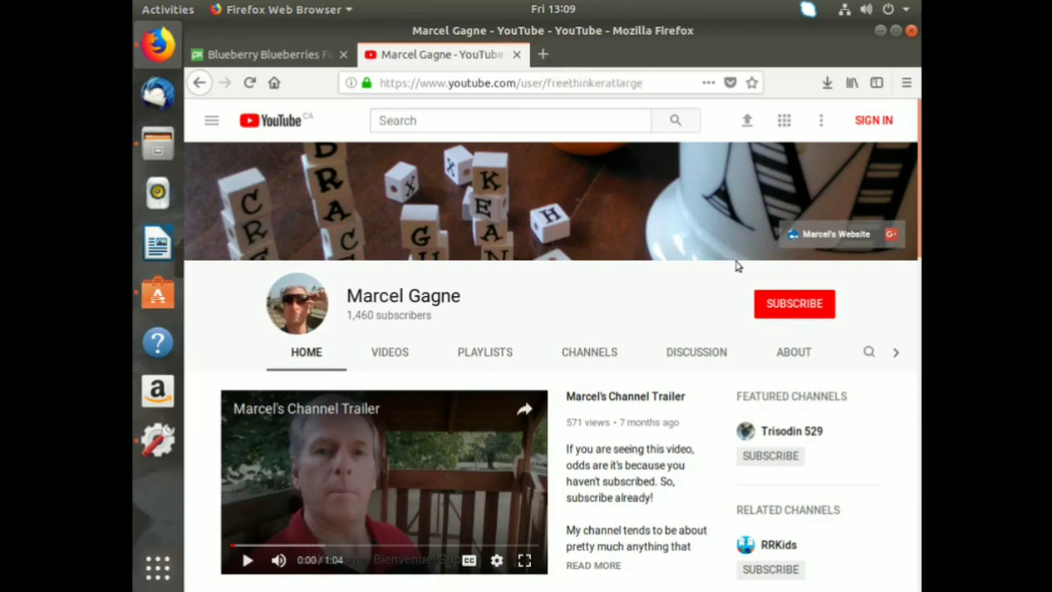
# Load ubuntu.com in a third tab and briefly highlight the word LTS in its headline.
pyautogui.click(543, 55)
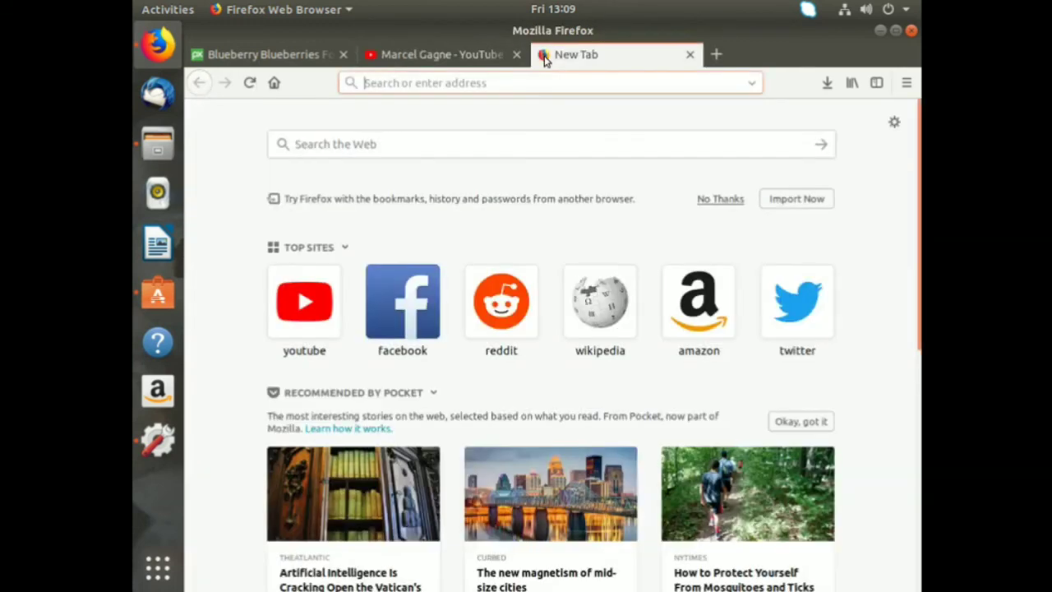
pyautogui.write('ubuntu.com')
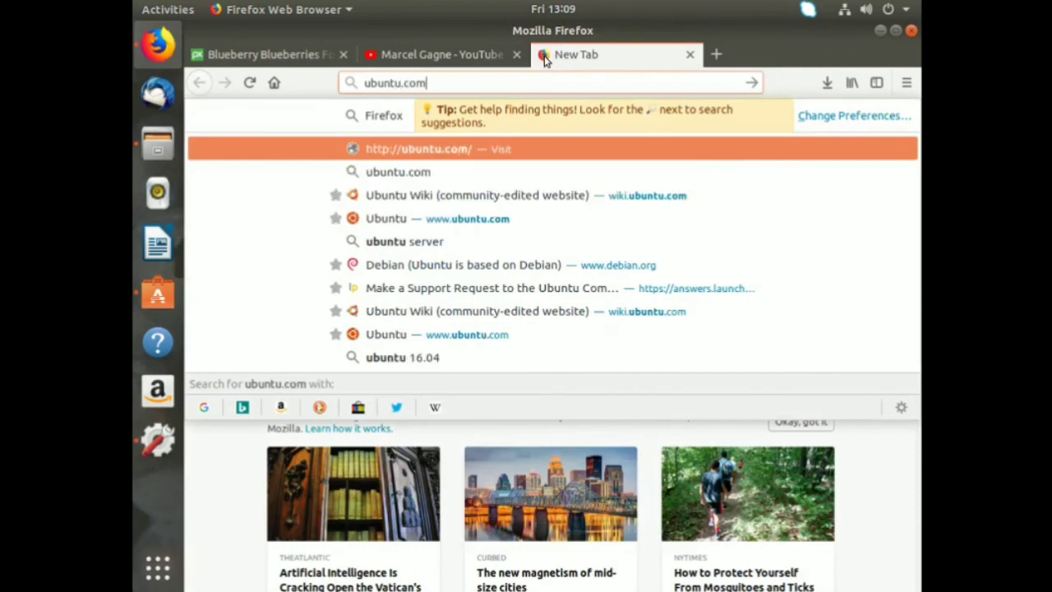
pyautogui.press('Return')
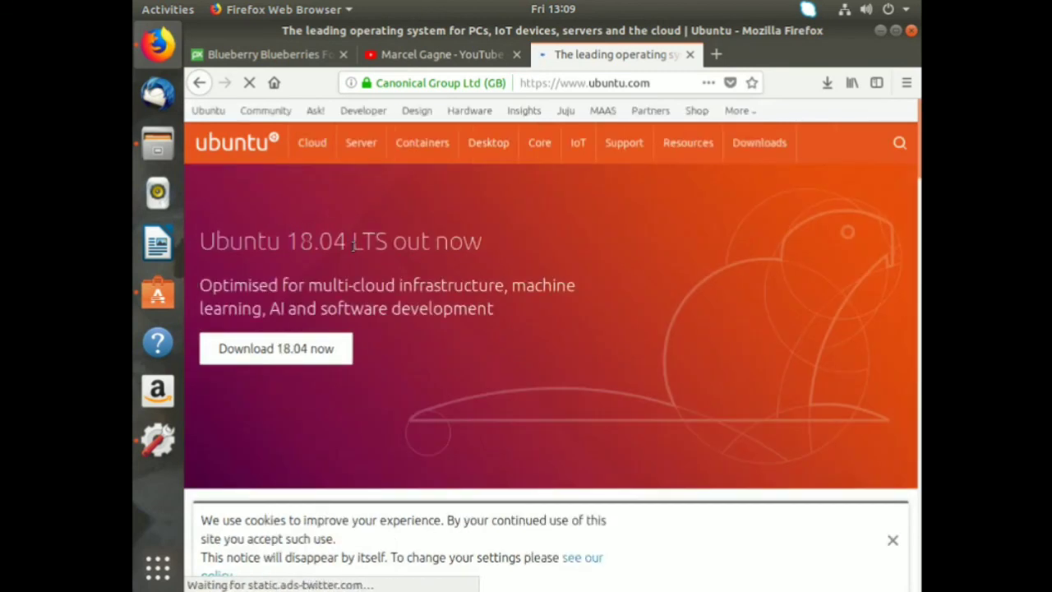
pyautogui.moveTo(355, 245); pyautogui.dragTo(388, 245)
pyautogui.click(508, 236)
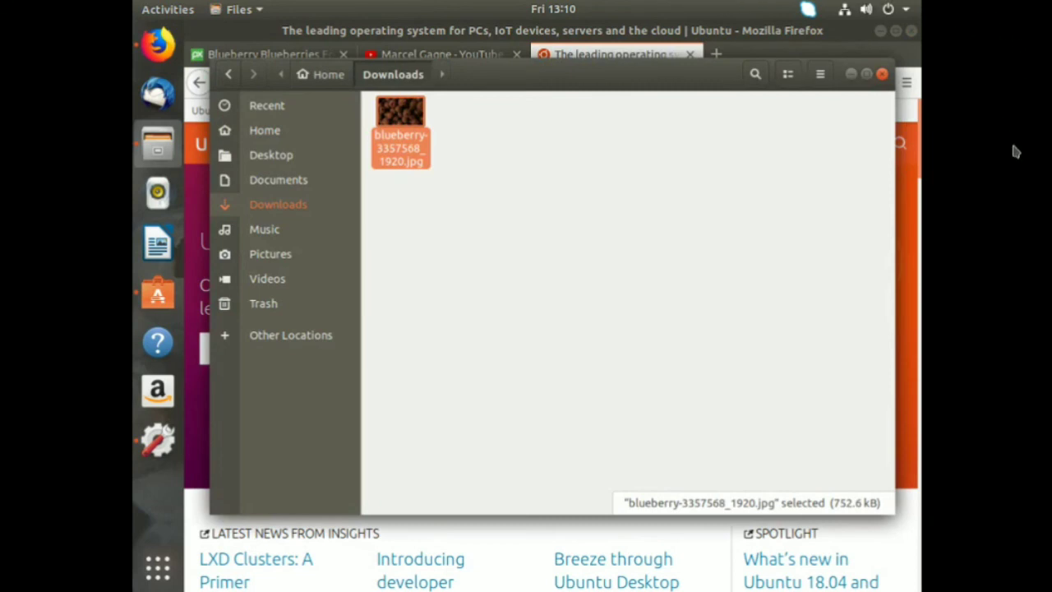
# Switch back to Firefox with Alt+Tab so the ubuntu.com page is in front.
pyautogui.hotkey('alt', 'Tab')
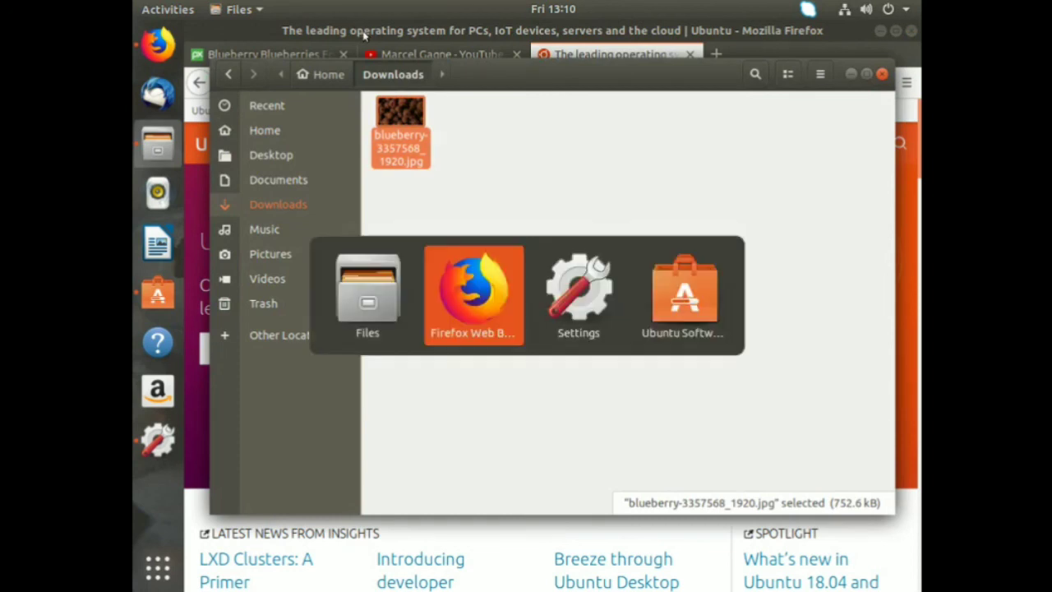
pyautogui.moveTo(440, 7)
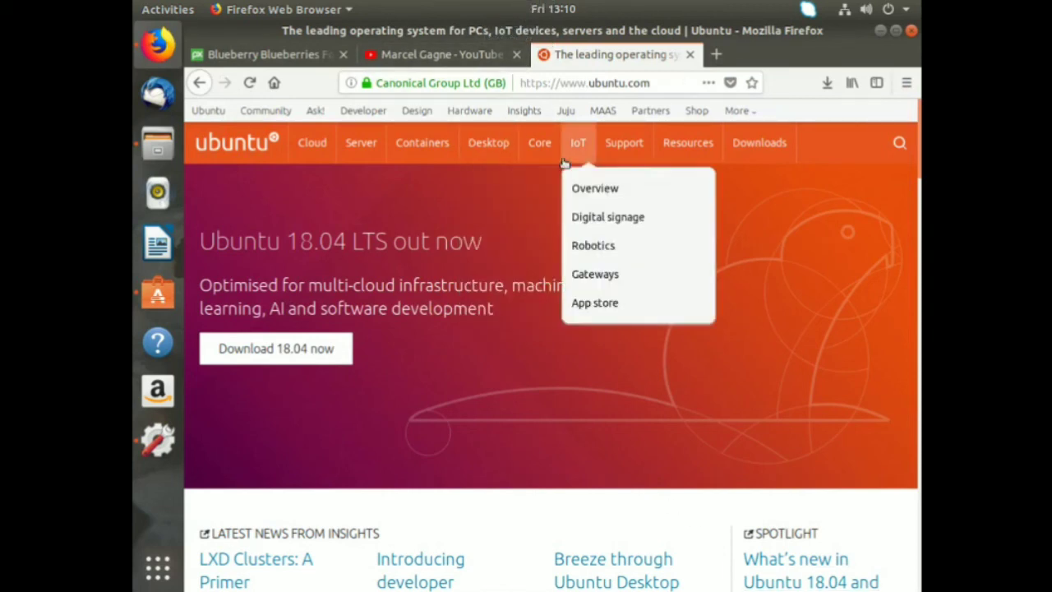
pyautogui.moveTo(559, 156)
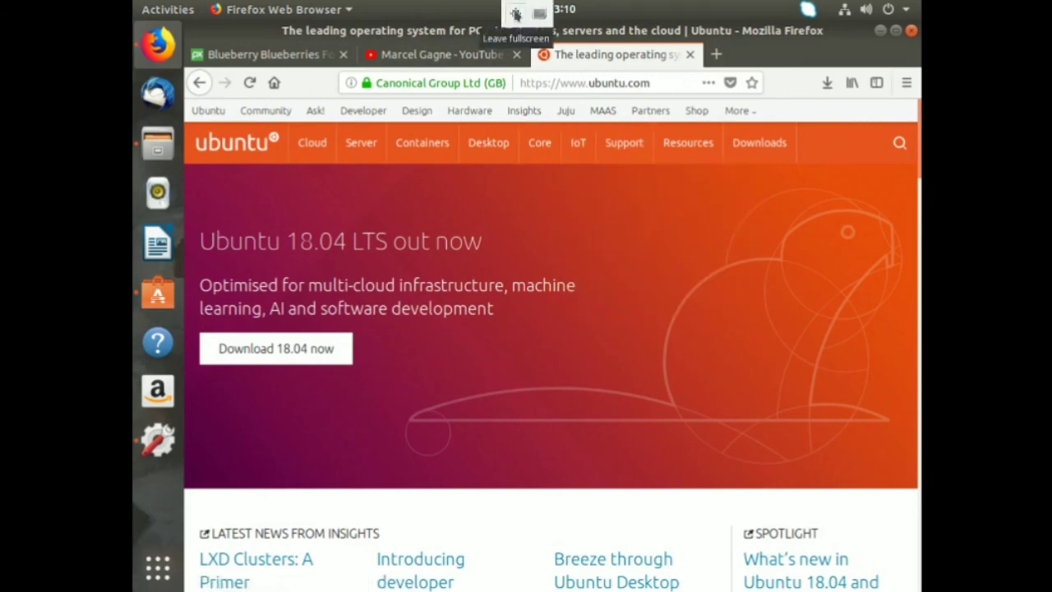
pyautogui.click(515, 14)
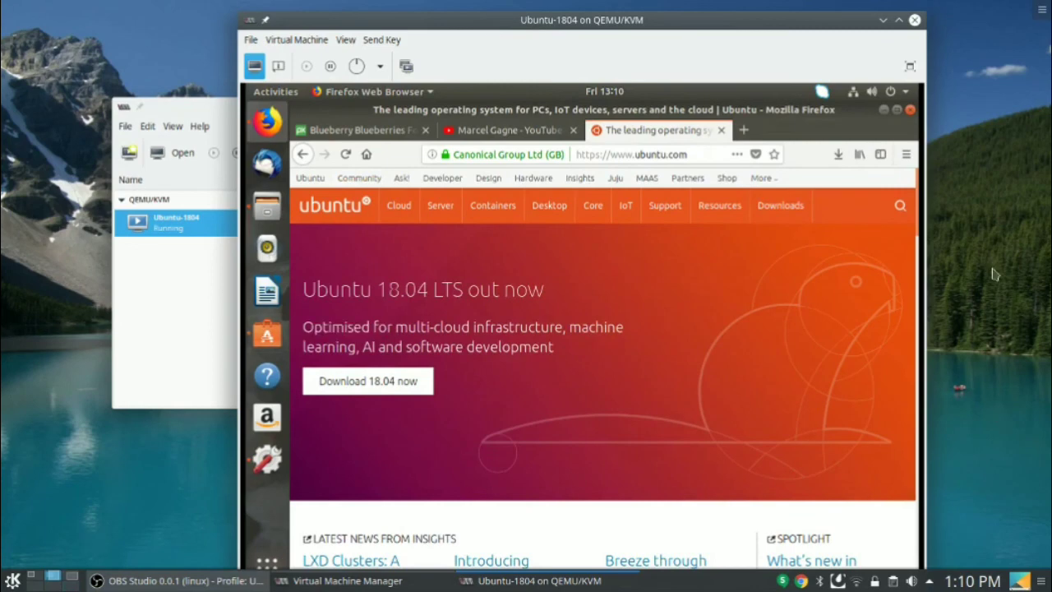
pyautogui.click(12, 581)
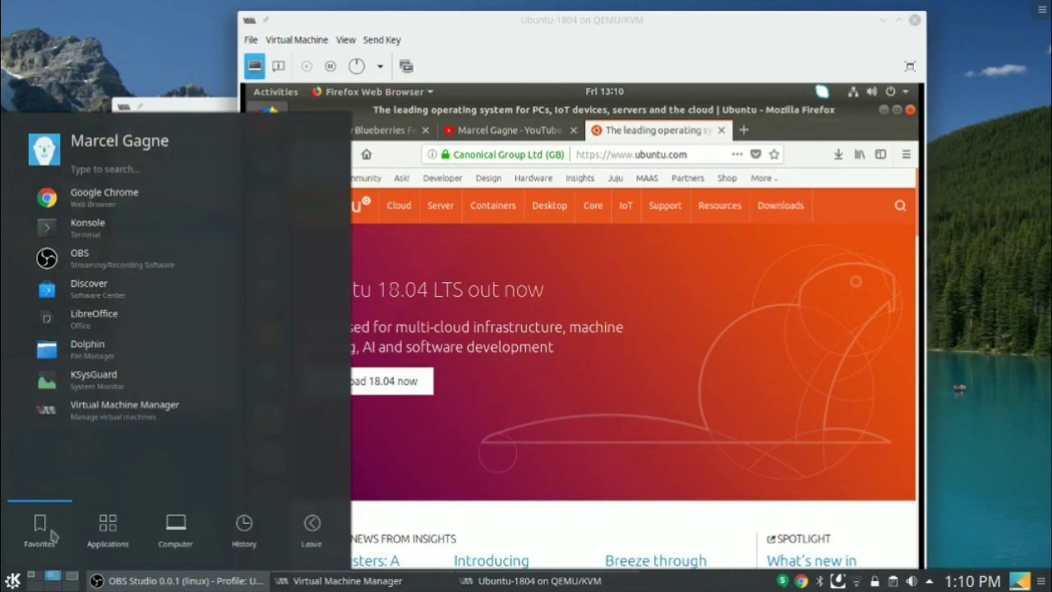
pyautogui.click(132, 16)
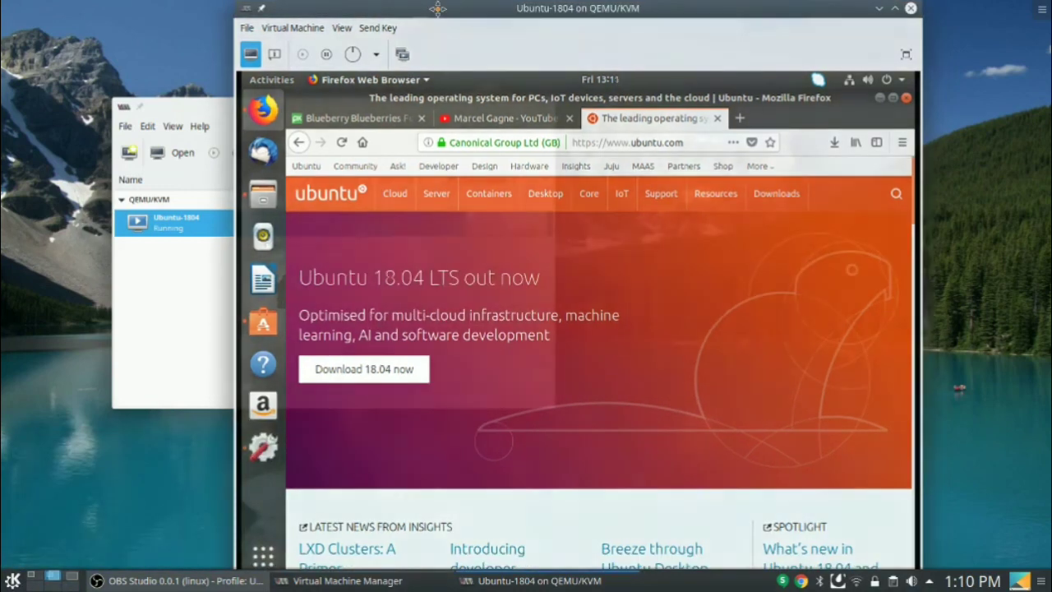
pyautogui.moveTo(441, 25); pyautogui.dragTo(436, 14)
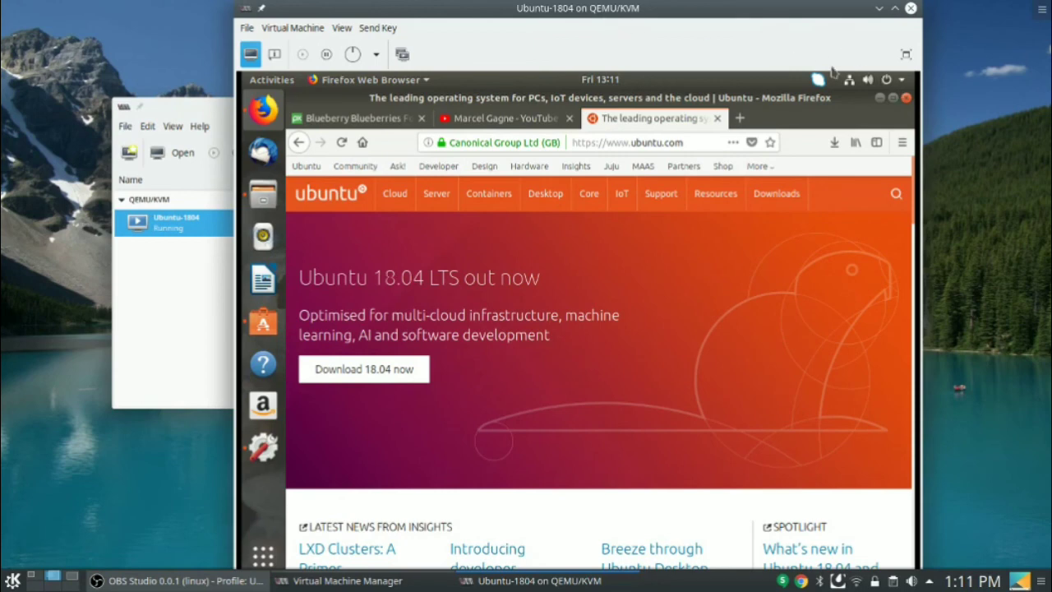
pyautogui.click(908, 54)
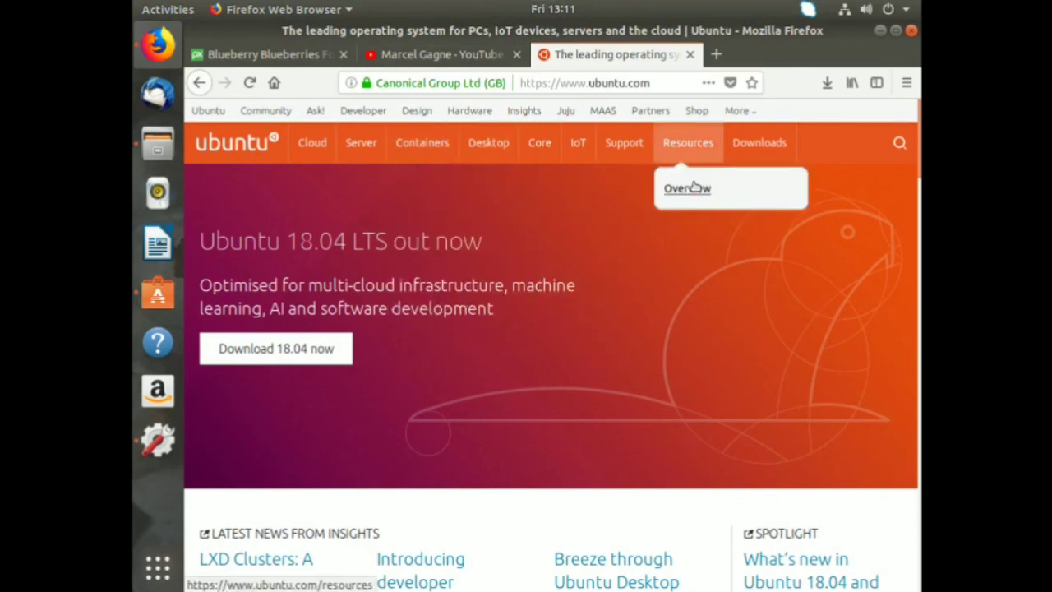
# Open cookingwithlinux.com in a new tab and open the Mastering The Linux Shell – Finding Anything post.
pyautogui.click(717, 53)
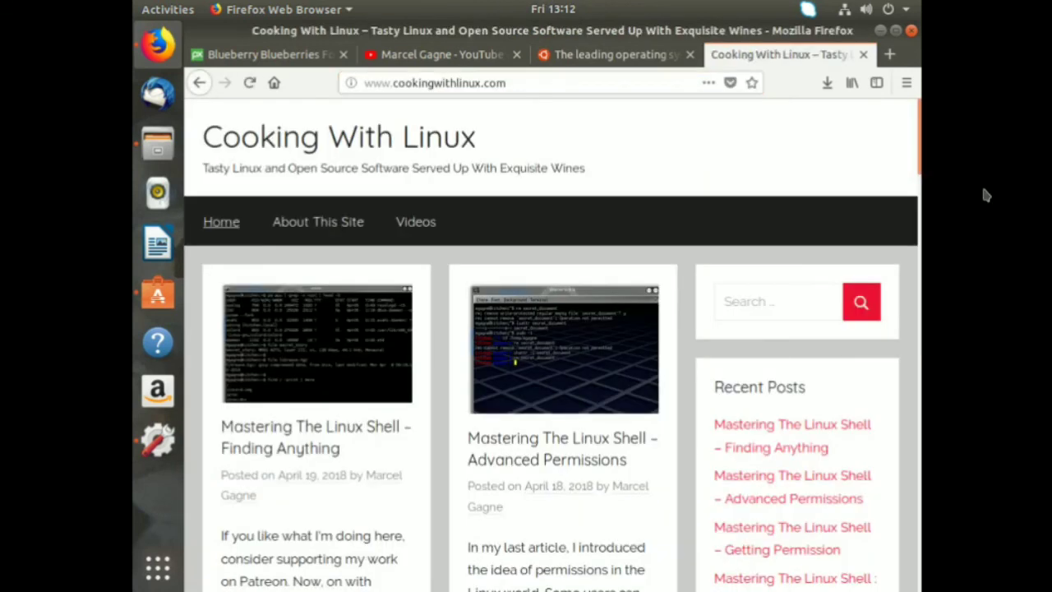
pyautogui.click(325, 312)
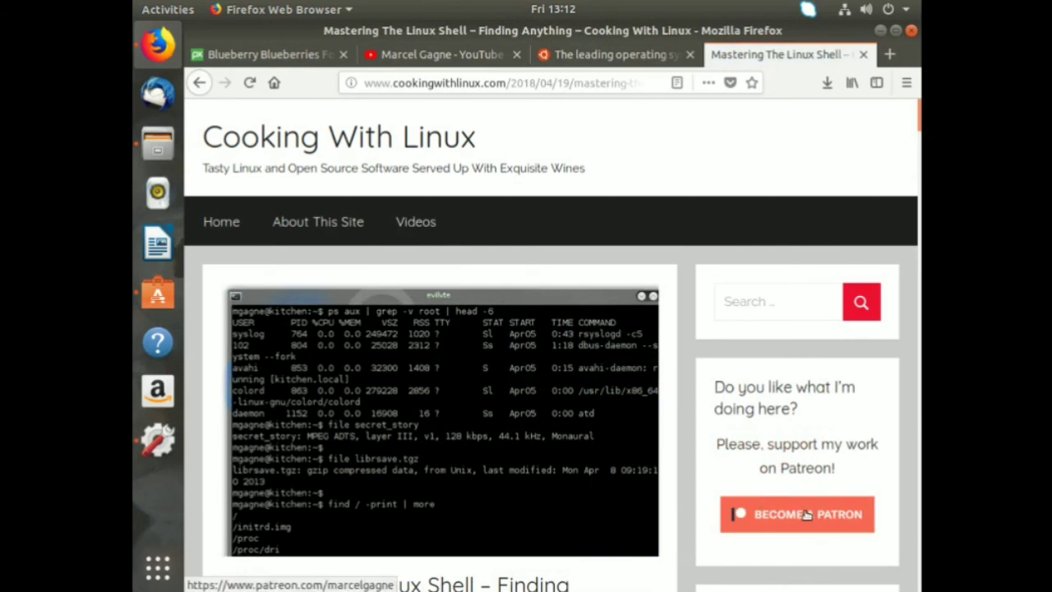
# Follow the blog's Become a Patron link to the author's Patreon page and scroll through it.
pyautogui.click(807, 515)
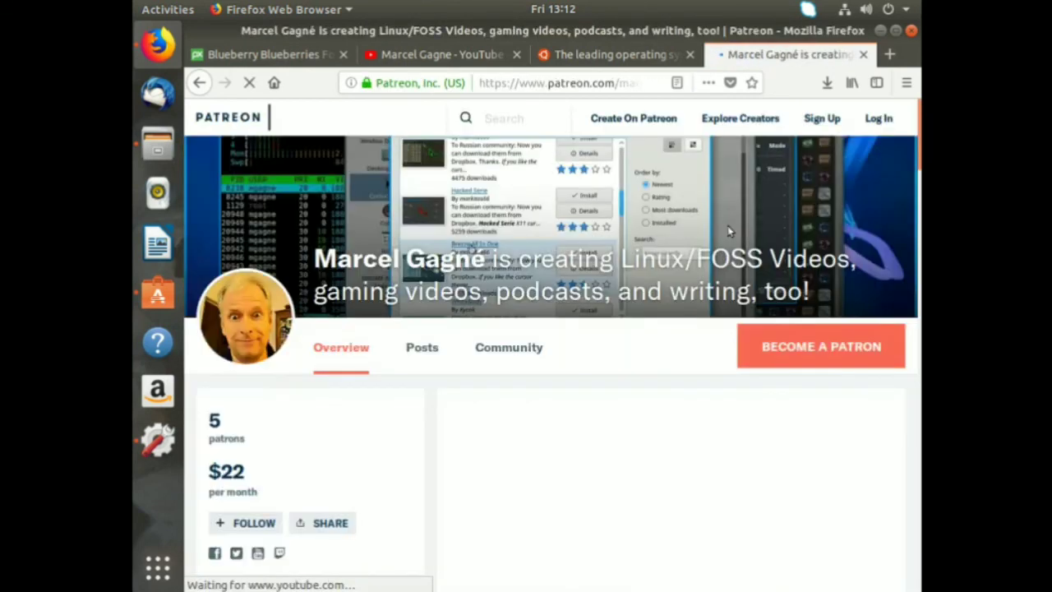
pyautogui.scroll(-3, 730, 234)
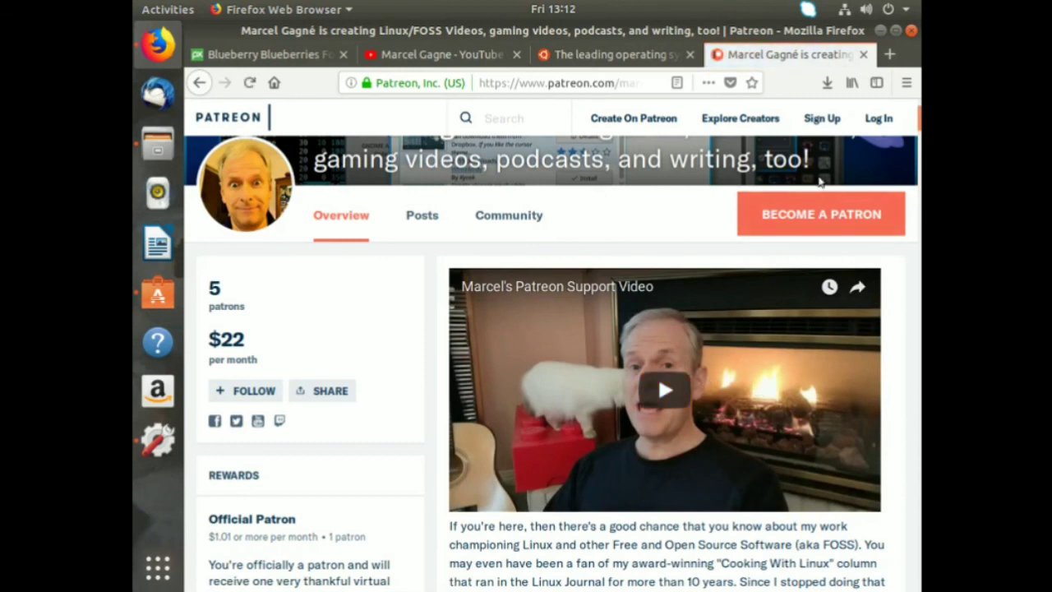
pyautogui.scroll(-1, 327, 436)
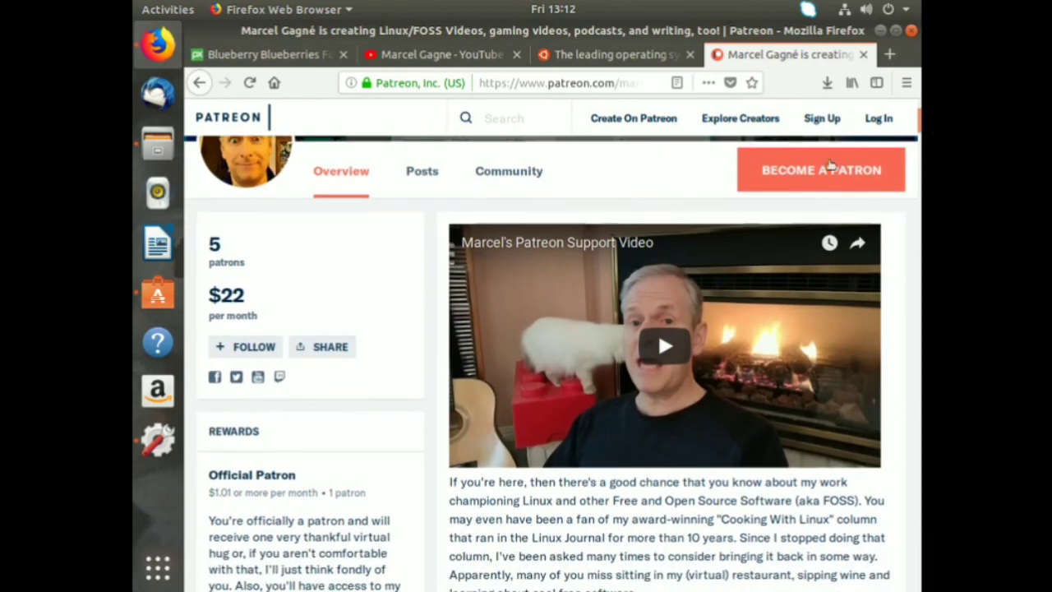
# Start Patron checkout and scroll through the reward tiers from $1.00+ to Raise A Glass!
pyautogui.click(823, 171)
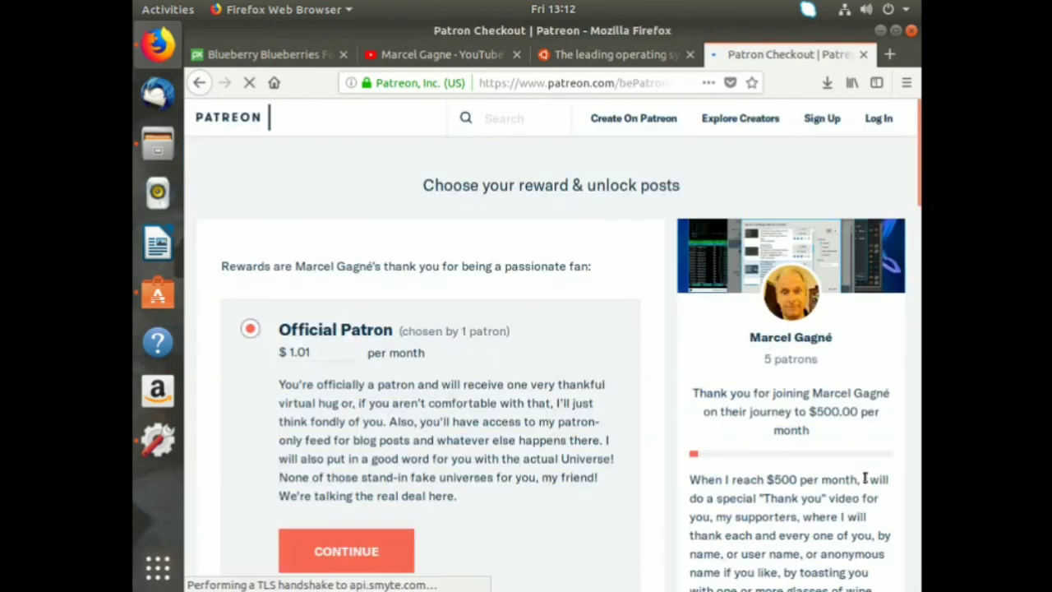
pyautogui.scroll(-5, 864, 469)
pyautogui.scroll(-4, 864, 473)
pyautogui.scroll(3, 864, 475)
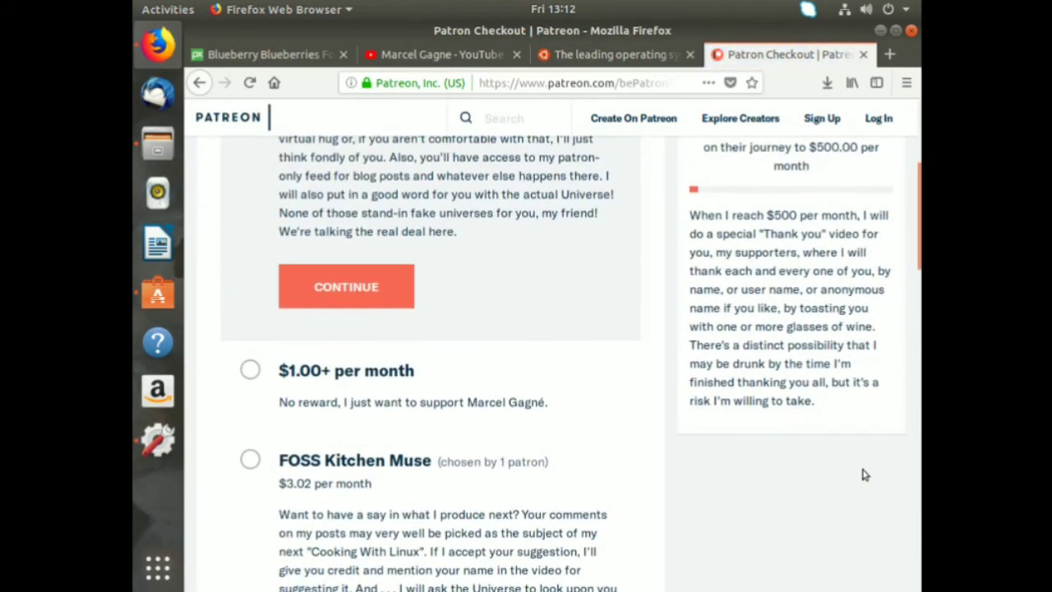
pyautogui.scroll(-13, 864, 474)
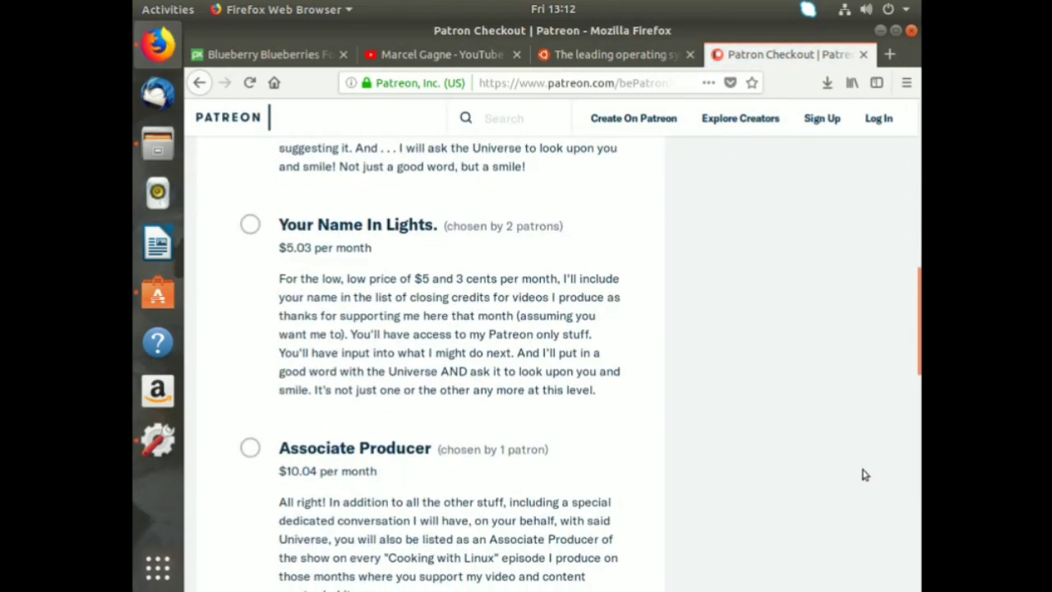
pyautogui.scroll(-14, 864, 474)
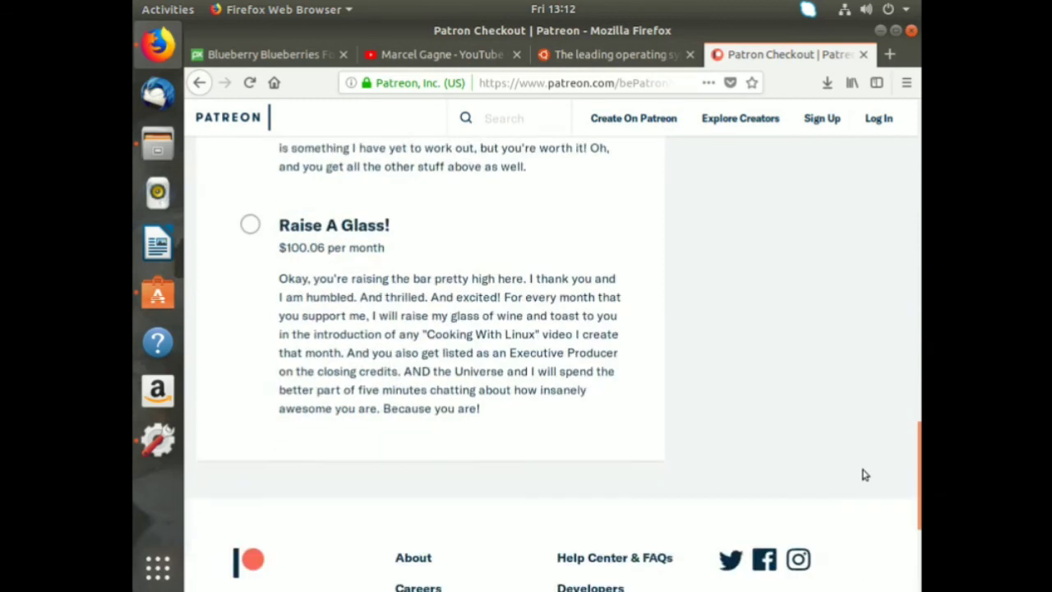
pyautogui.scroll(1, 864, 475)
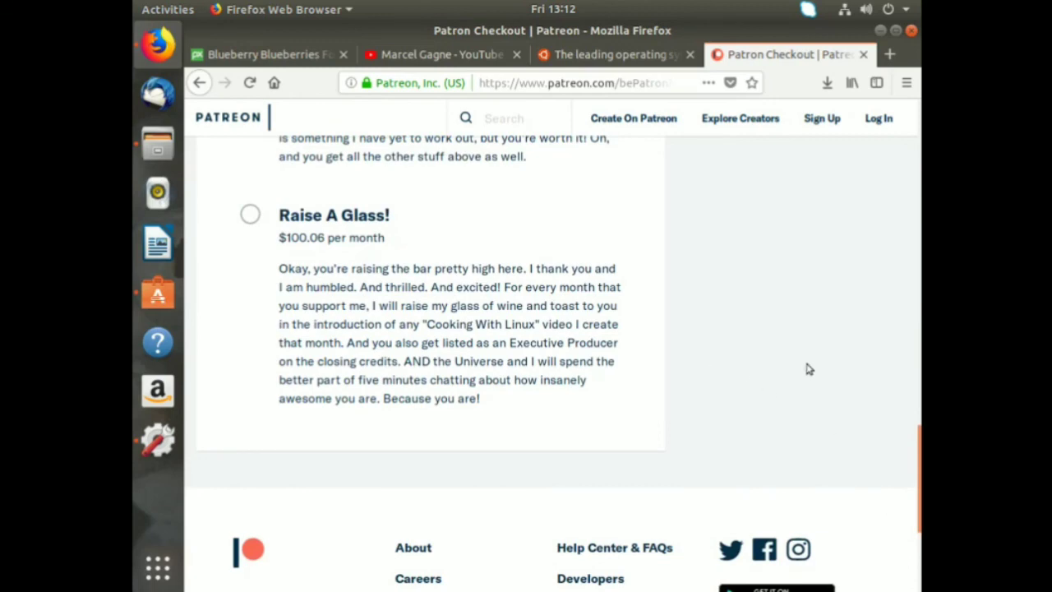
pyautogui.scroll(5, 718, 323)
pyautogui.scroll(20, 717, 323)
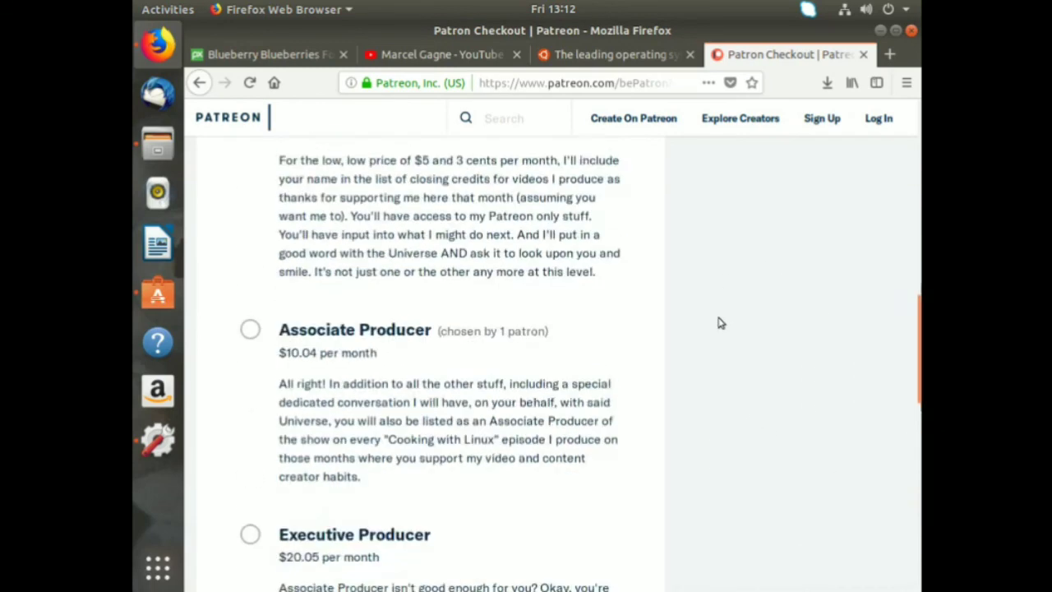